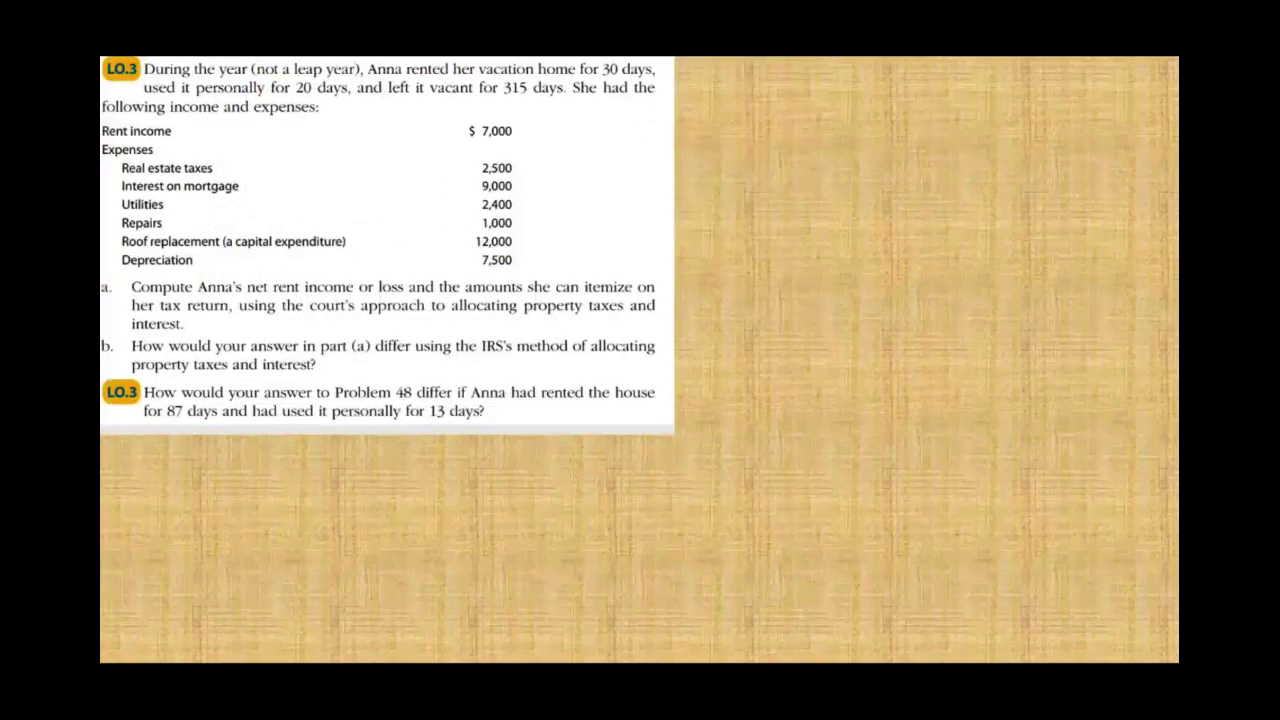
# - Exit the slide show and switch to the "rental example" workbook in Excel
pyautogui.press('Escape')
pyautogui.click(677, 414)
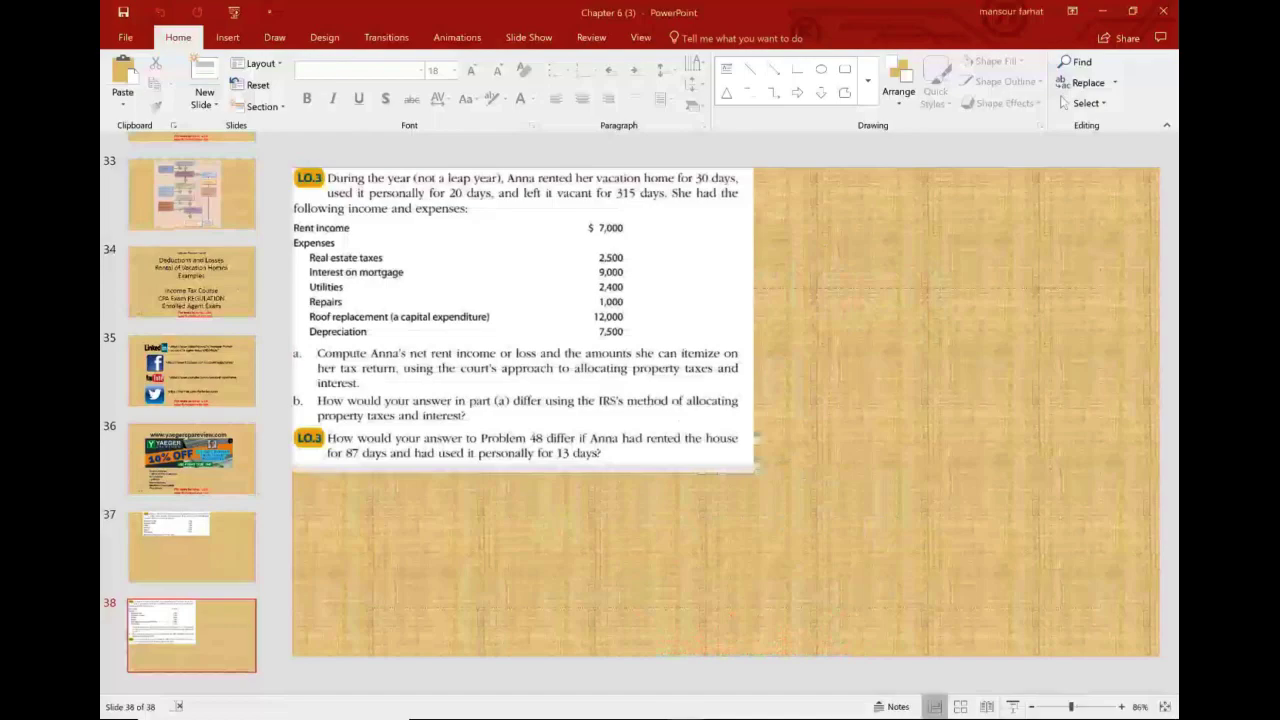
pyautogui.press('super')
pyautogui.click(882, 706)
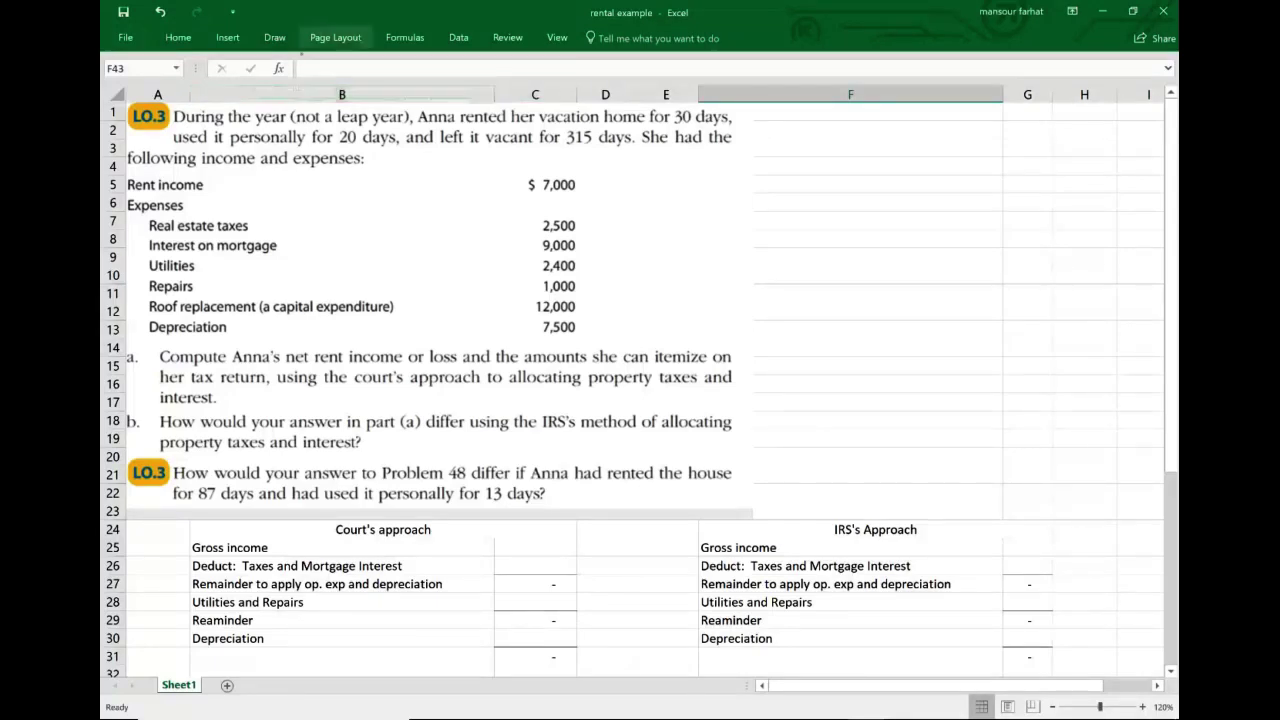
# - Highlight the phrases about the vacation home's 30 rental days and 20 personal-use days in yellow ink
pyautogui.click(274, 37)
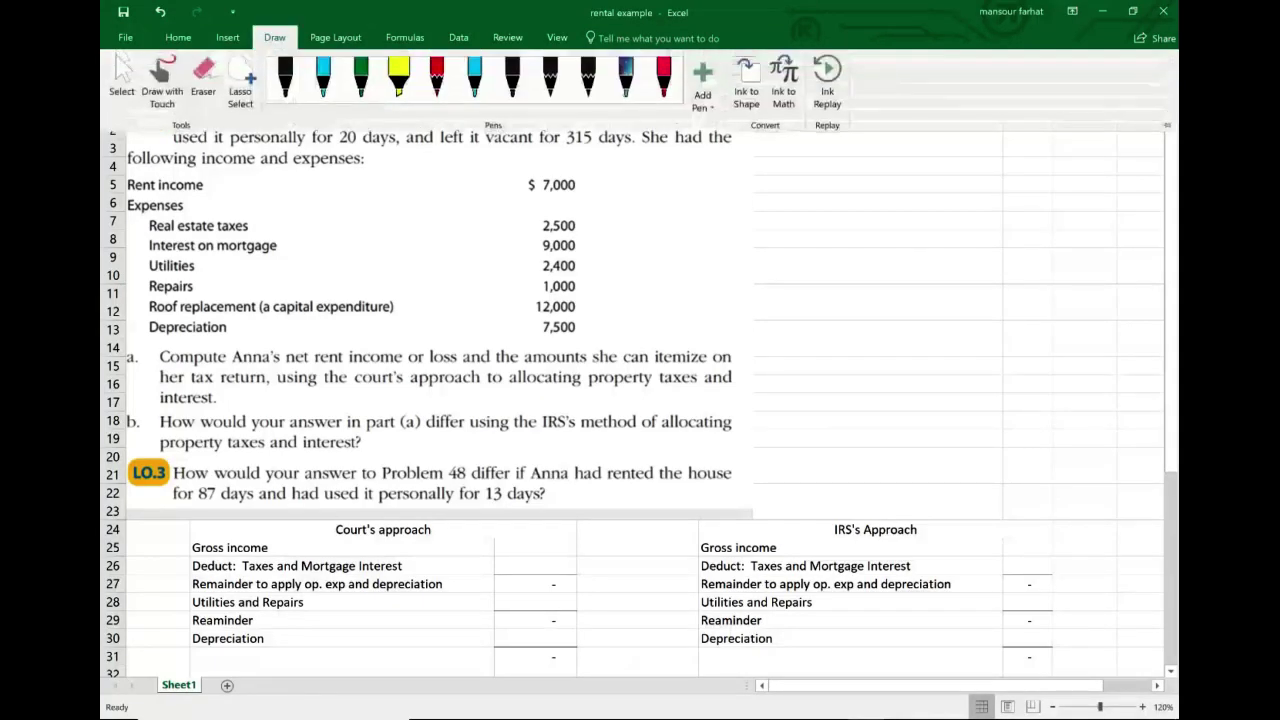
pyautogui.click(399, 78)
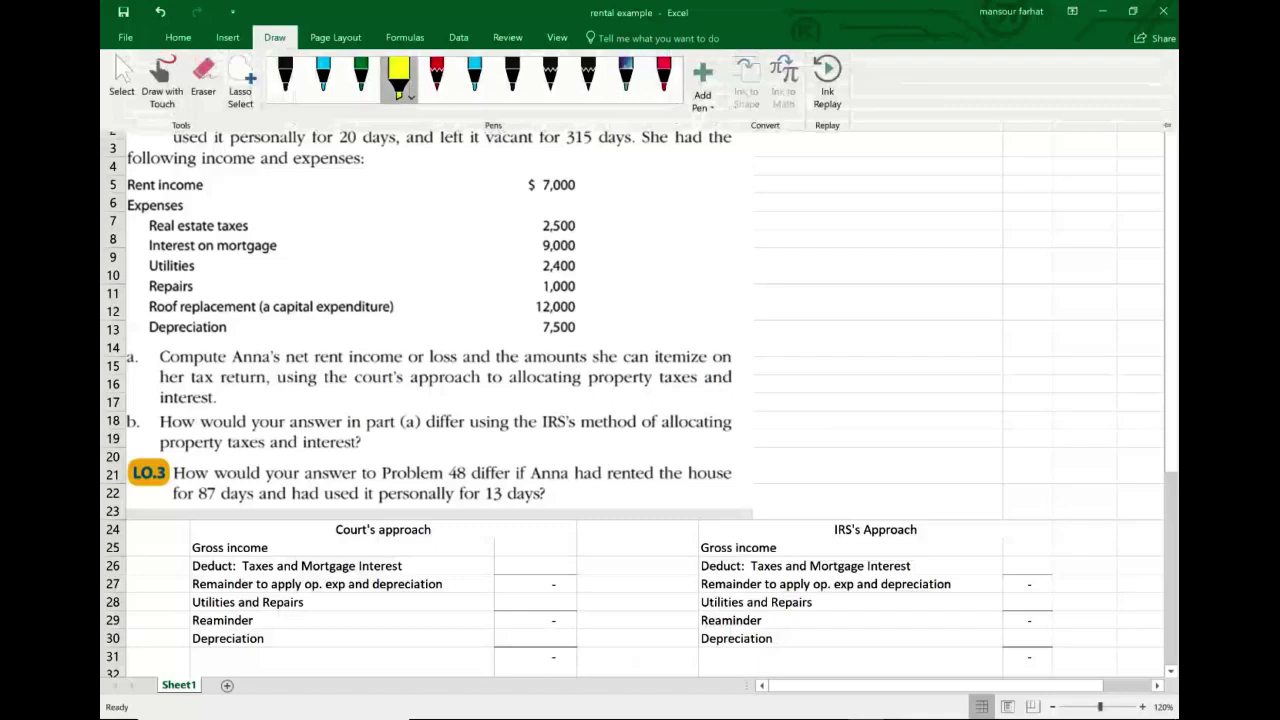
pyautogui.click(838, 238)
pyautogui.moveTo(565, 118); pyautogui.dragTo(720, 118)
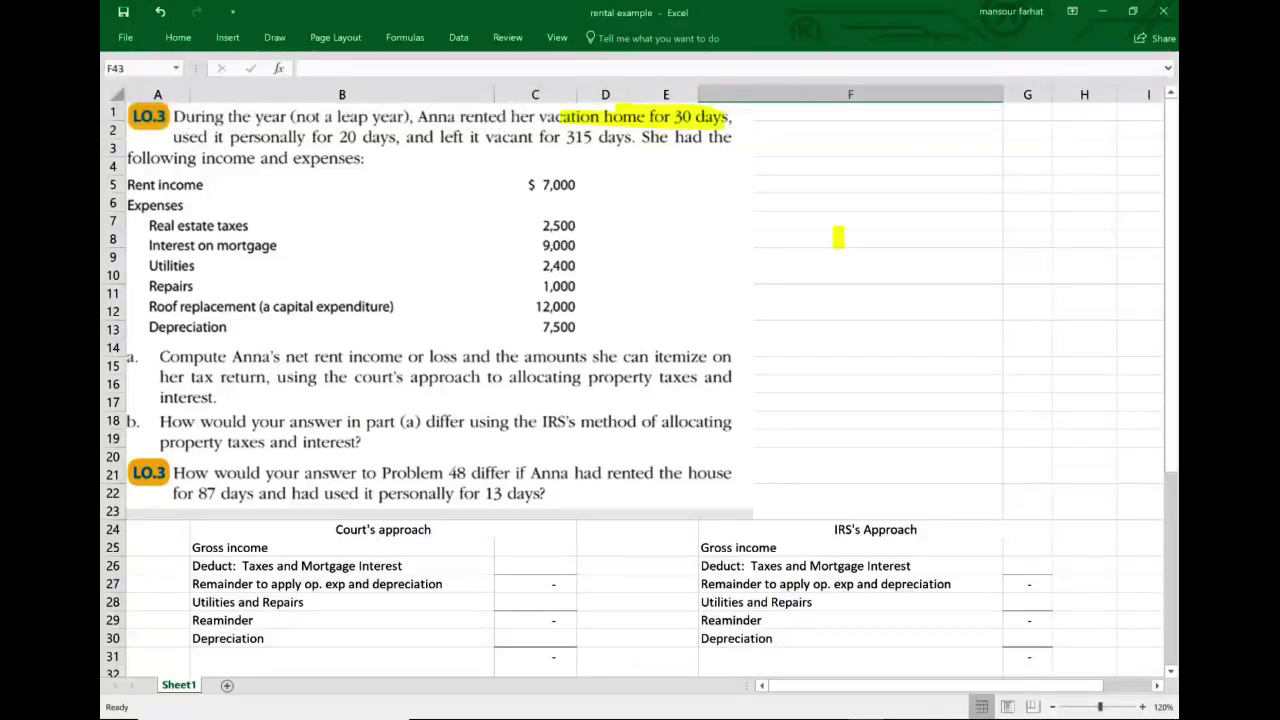
pyautogui.moveTo(220, 137); pyautogui.dragTo(396, 137)
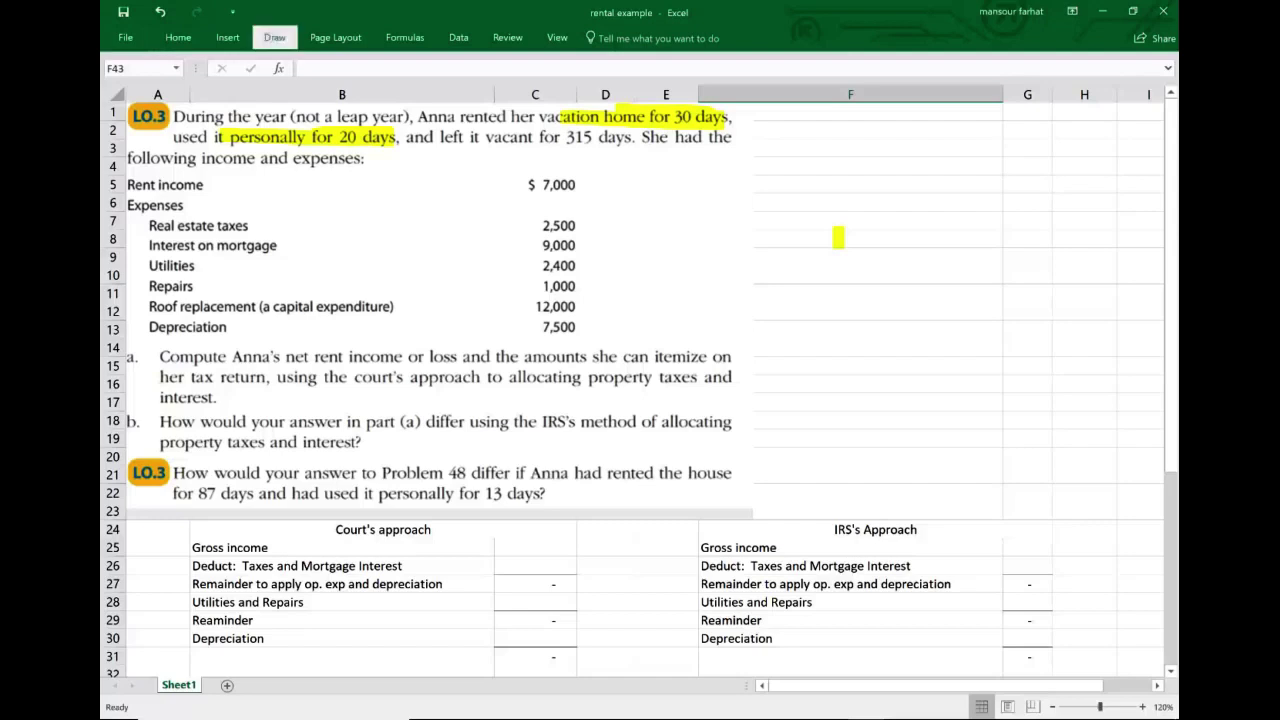
# - Circle the 30 rental days and 20 personal-use days with the green pen, and draw an arrow outward from the 30
pyautogui.click(275, 37)
pyautogui.click(360, 88)
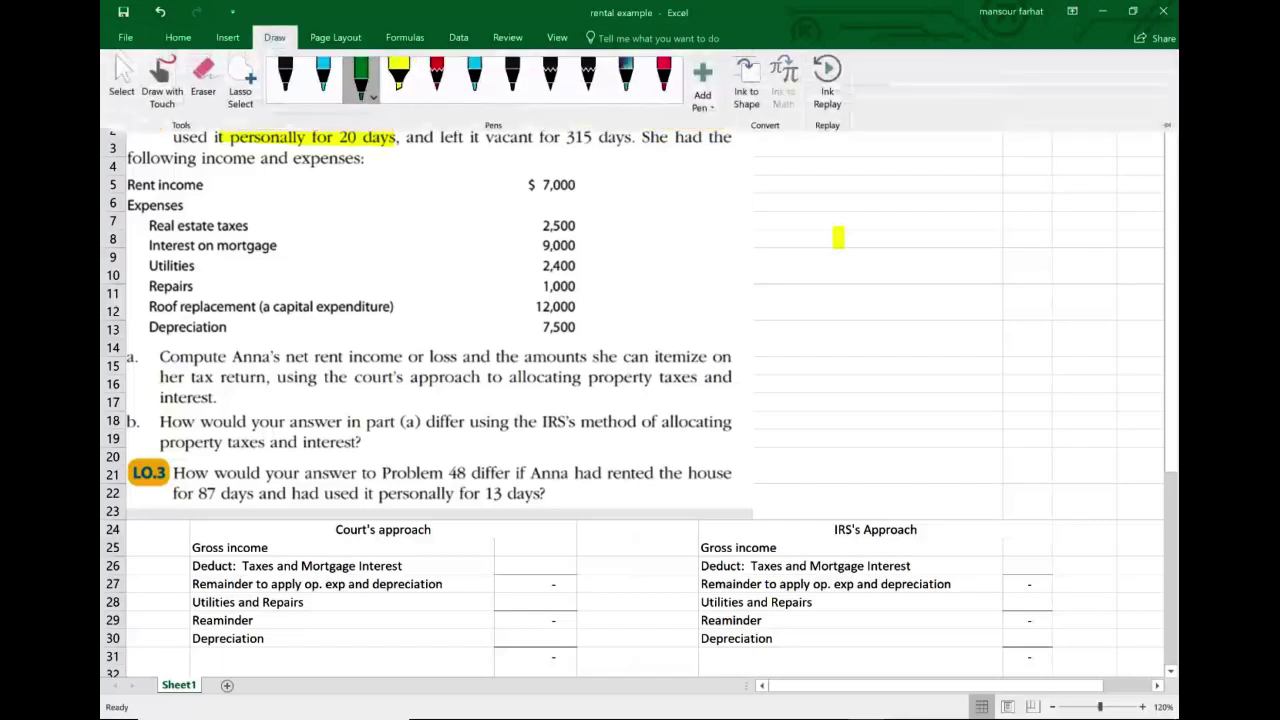
pyautogui.click(807, 168)
pyautogui.moveTo(684, 105)
pyautogui.mouseDown()
pyautogui.moveTo(692, 126)
pyautogui.moveTo(677, 108)
pyautogui.mouseUp()
pyautogui.moveTo(345, 124)
pyautogui.mouseDown()
pyautogui.moveTo(348, 152)
pyautogui.moveTo(342, 120)
pyautogui.mouseUp()
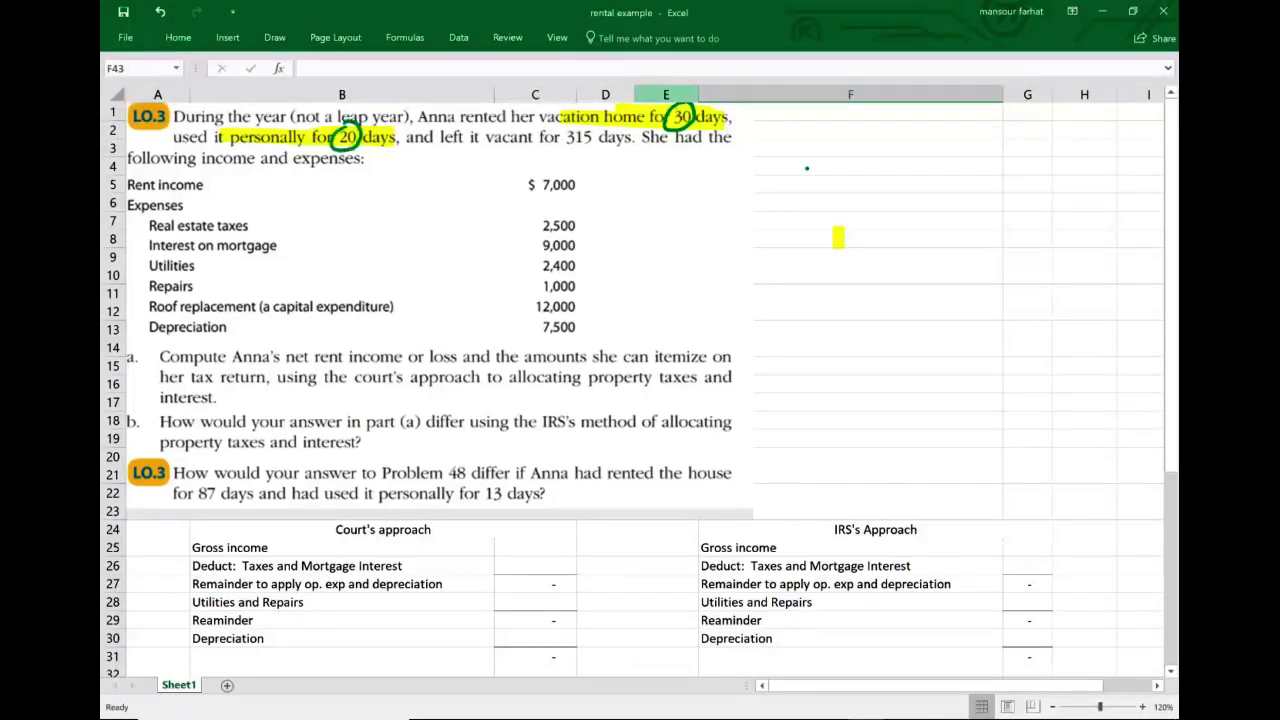
pyautogui.moveTo(690, 125); pyautogui.dragTo(765, 120)
# - Mark the rent income, real estate tax and mortgage interest amounts in green, and underline the key wording of part (a)
pyautogui.moveTo(632, 170)
pyautogui.mouseDown()
pyautogui.moveTo(606, 186)
pyautogui.moveTo(597, 245)
pyautogui.mouseUp()
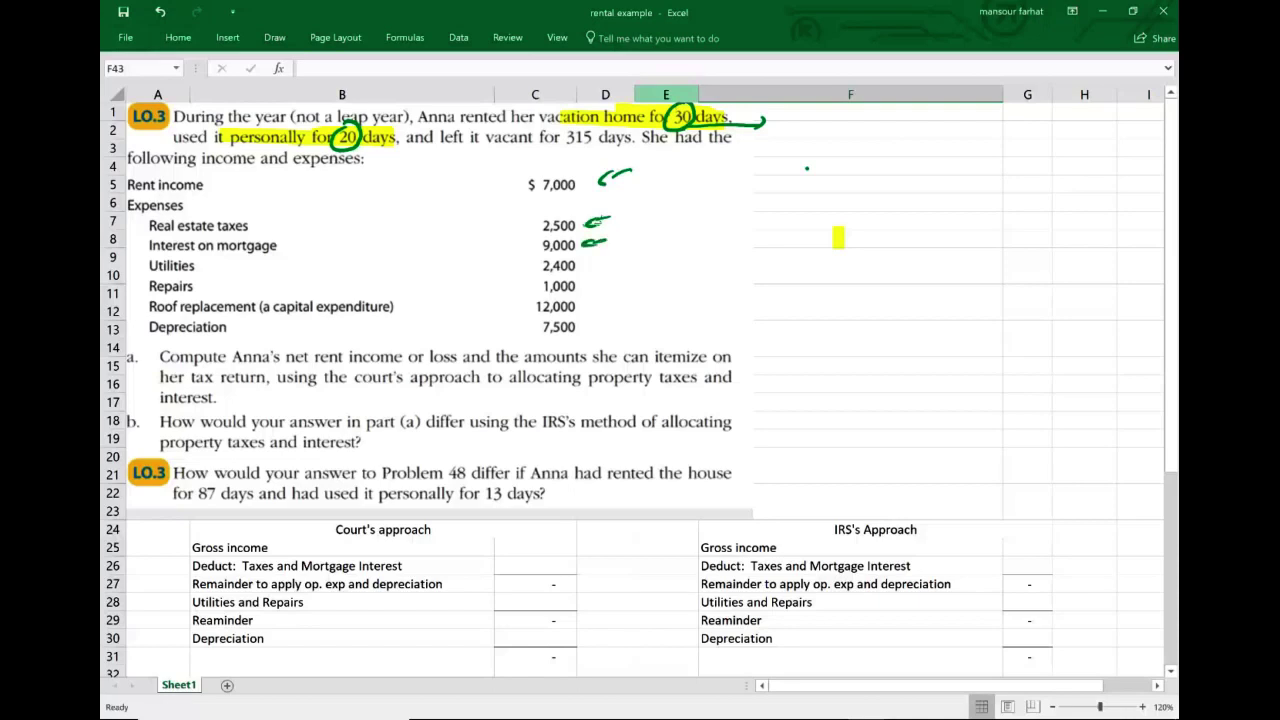
pyautogui.moveTo(252, 377); pyautogui.dragTo(450, 362)
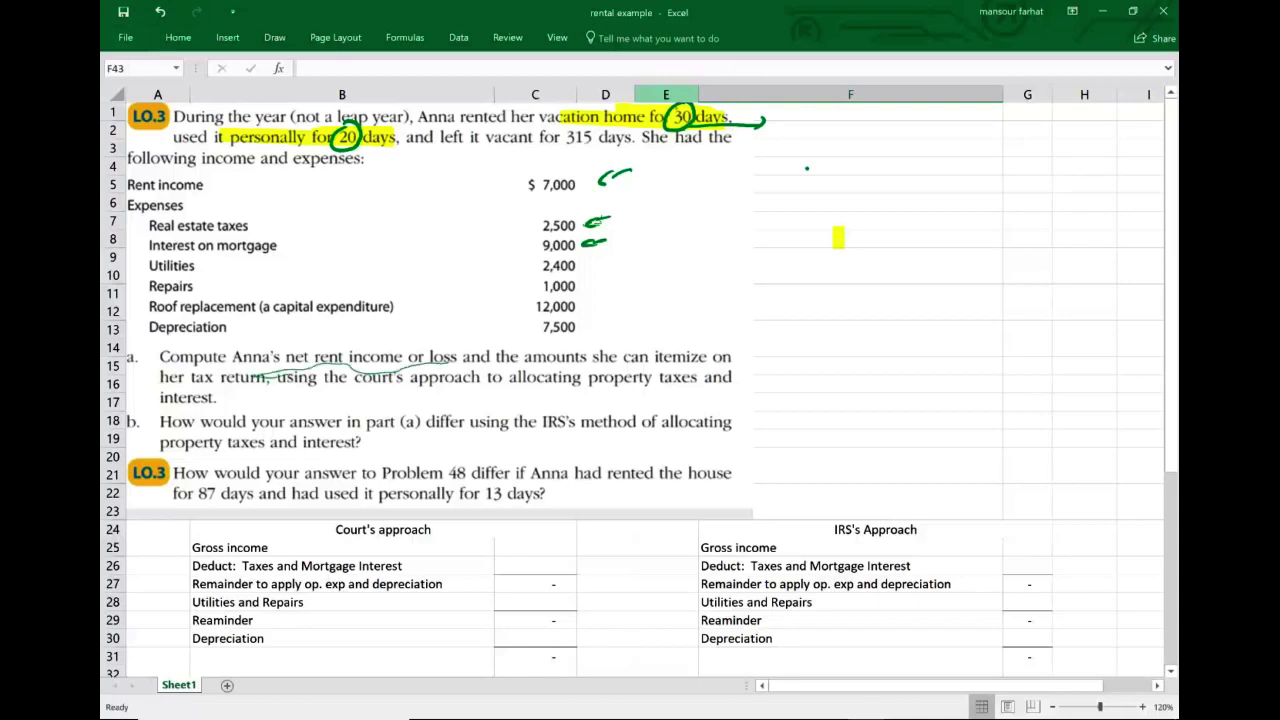
pyautogui.moveTo(213, 395); pyautogui.dragTo(260, 381)
pyautogui.moveTo(335, 398); pyautogui.dragTo(439, 401)
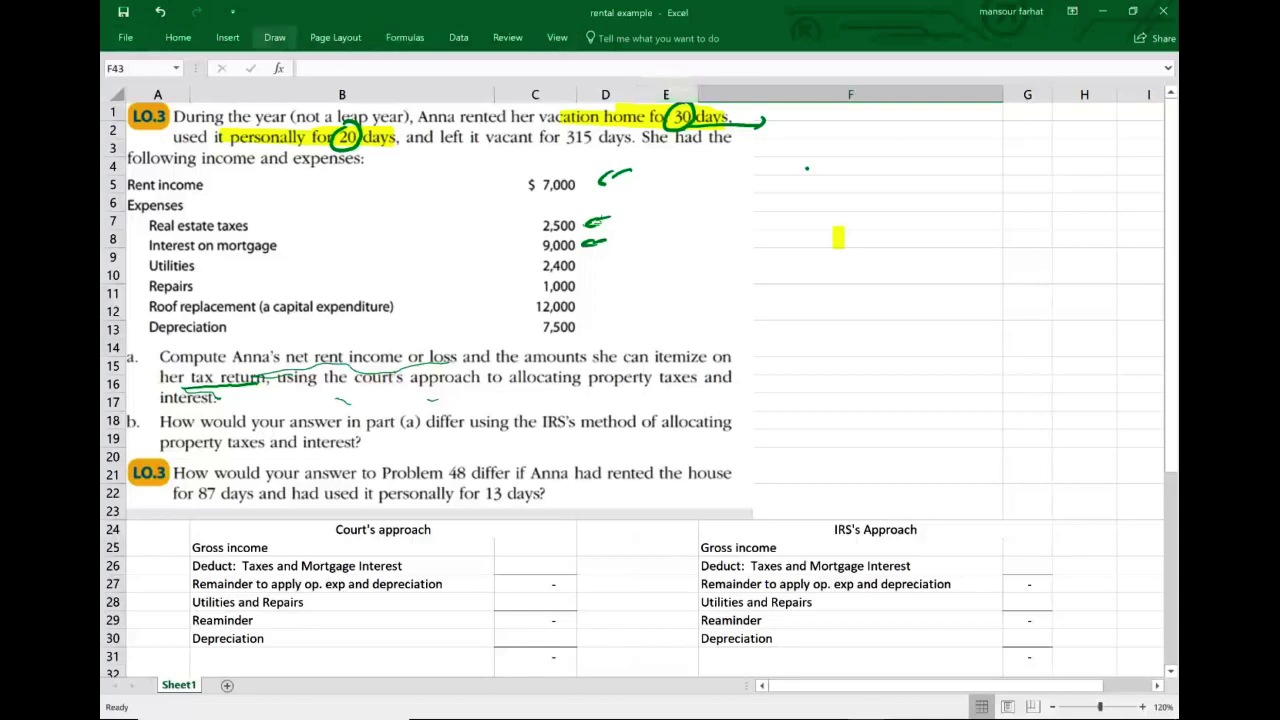
# - Enter 7000 as the gross income under Court's approach in cell C25
pyautogui.click(275, 37)
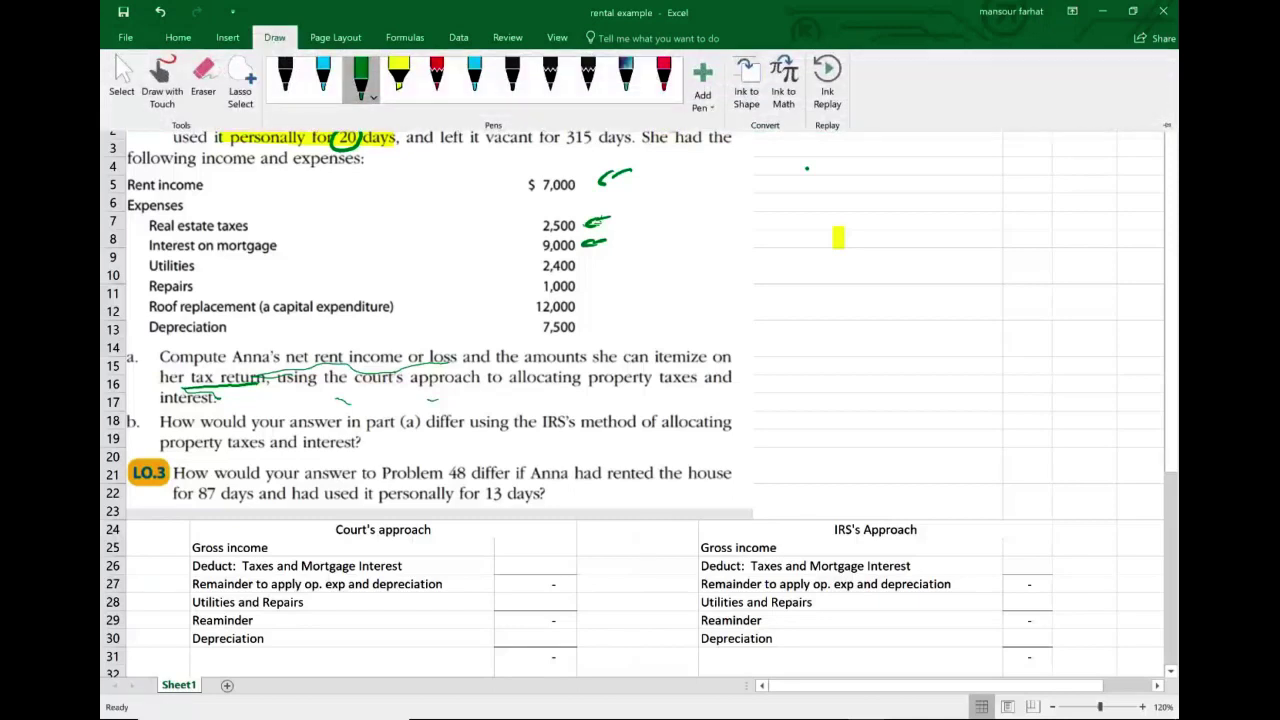
pyautogui.click(178, 37)
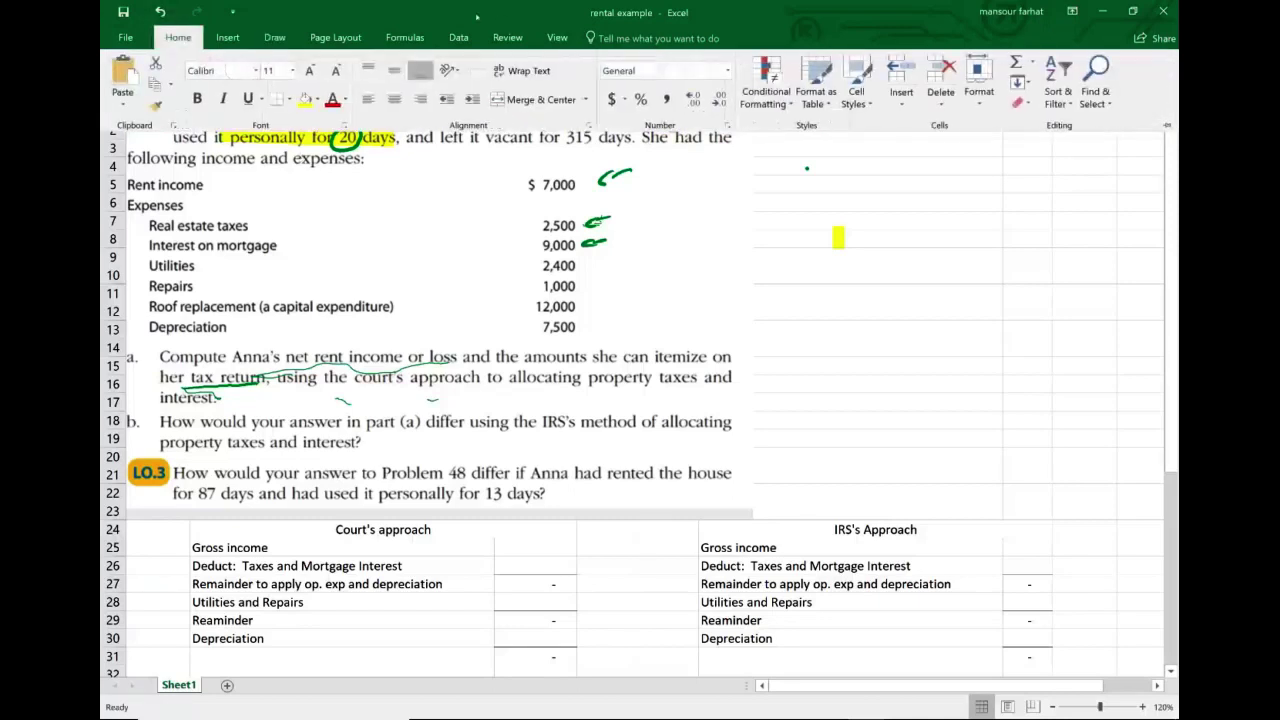
pyautogui.click(969, 349)
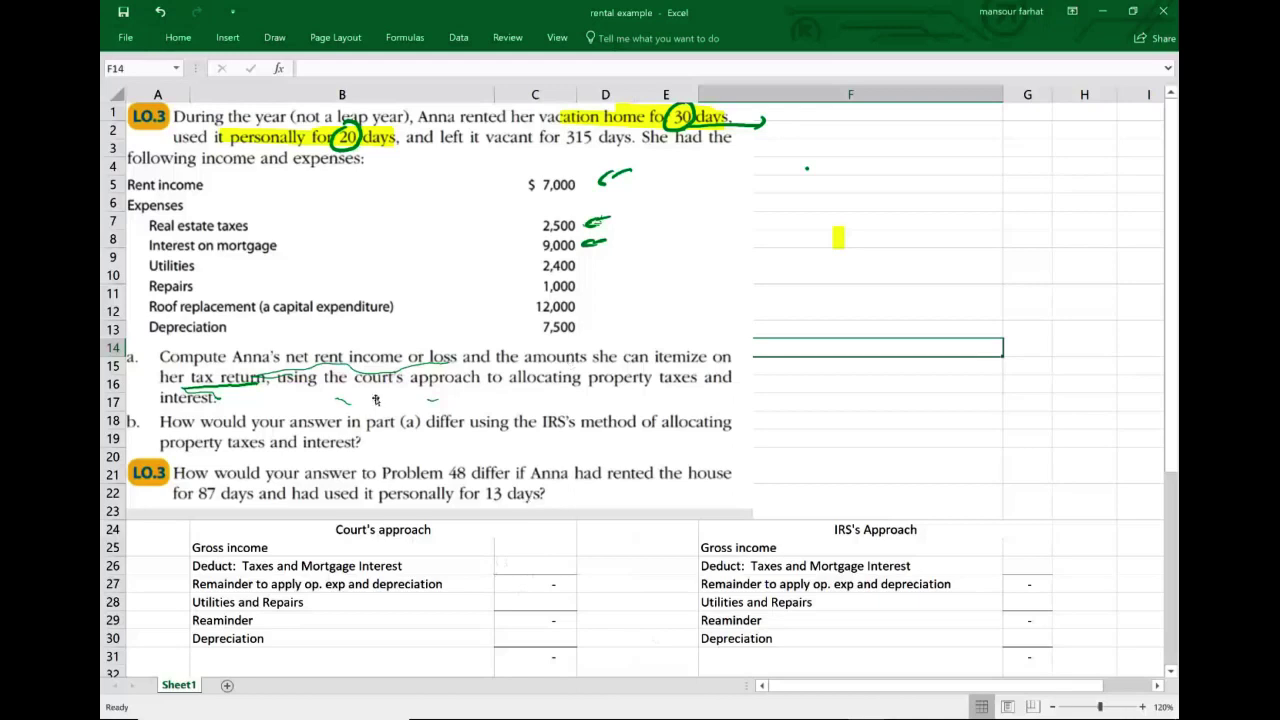
pyautogui.click(527, 553)
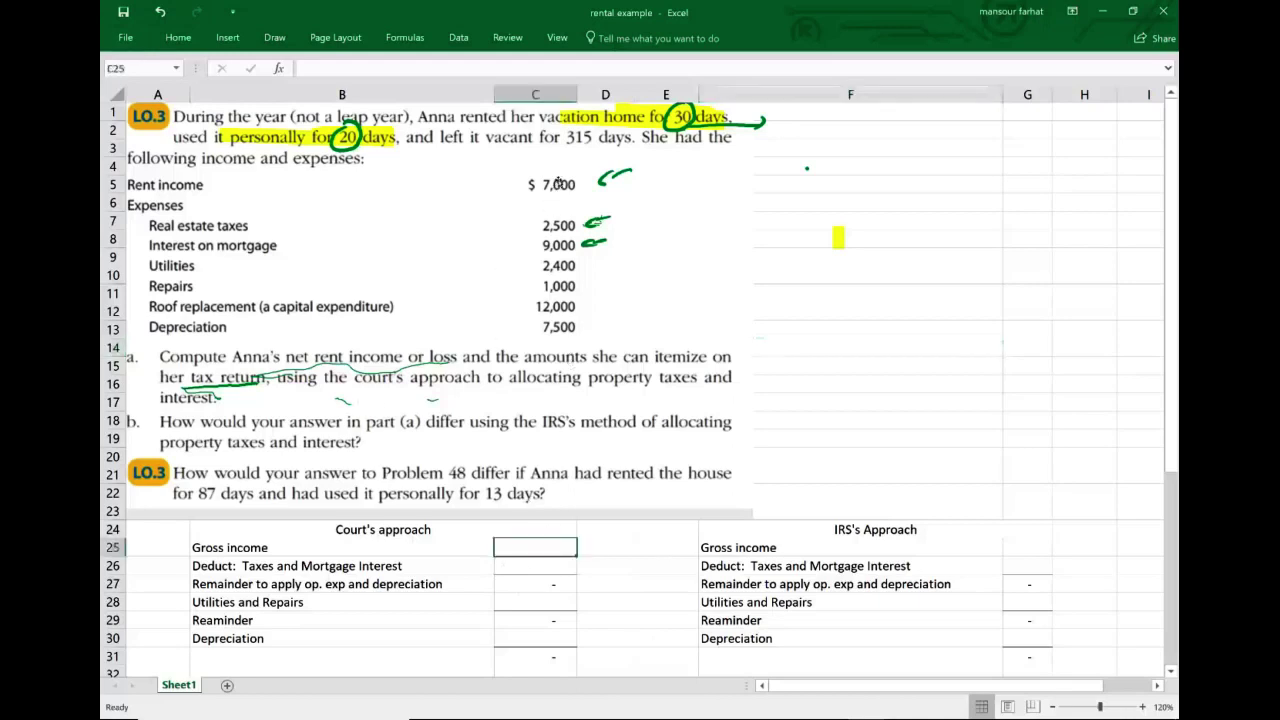
pyautogui.write('70000')
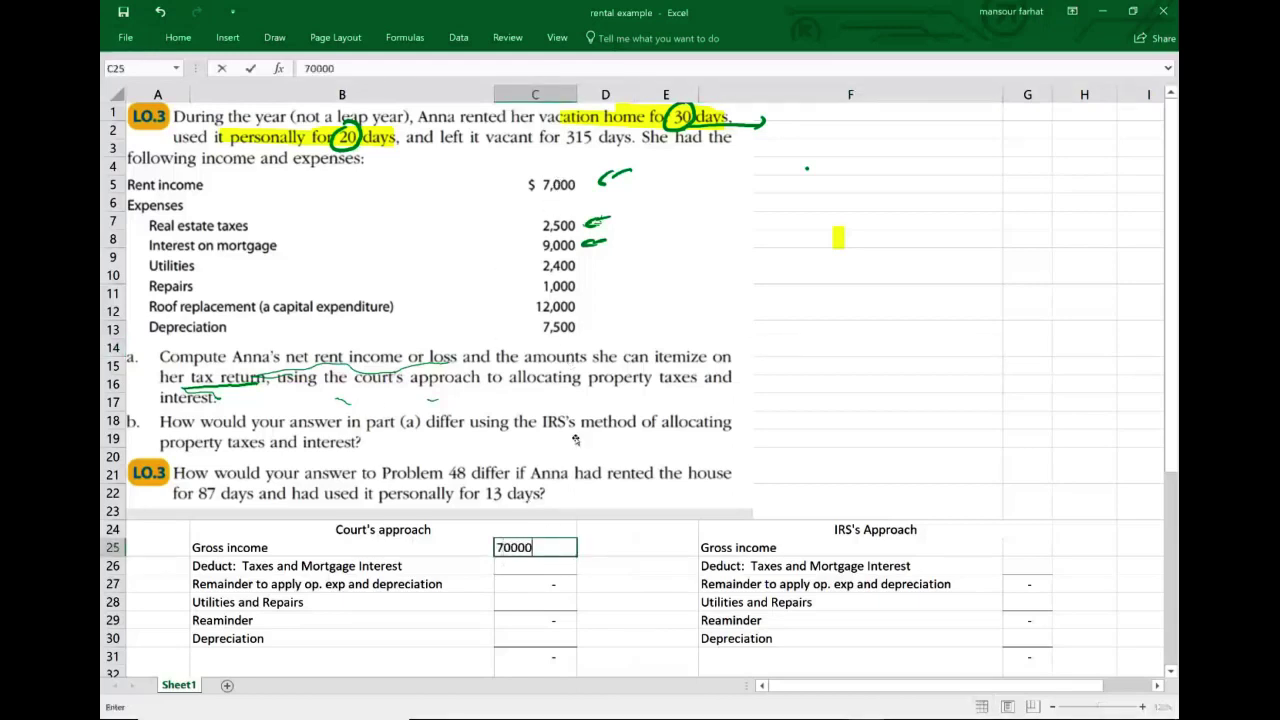
pyautogui.press('BackSpace')
pyautogui.press('Return')
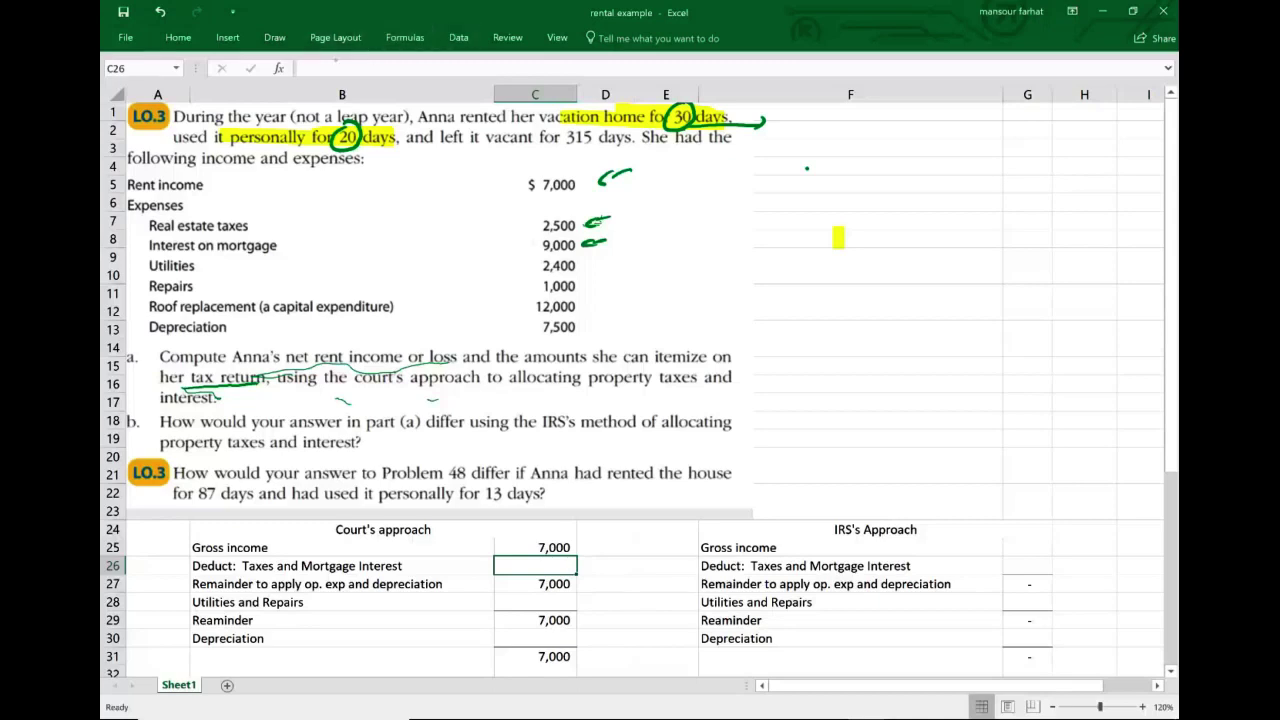
# - Highlight the 2,500 real estate taxes and 9,000 mortgage interest amounts in yellow ink
pyautogui.click(274, 37)
pyautogui.click(398, 80)
pyautogui.moveTo(540, 227)
pyautogui.mouseDown()
pyautogui.moveTo(594, 221)
pyautogui.moveTo(592, 241)
pyautogui.mouseUp()
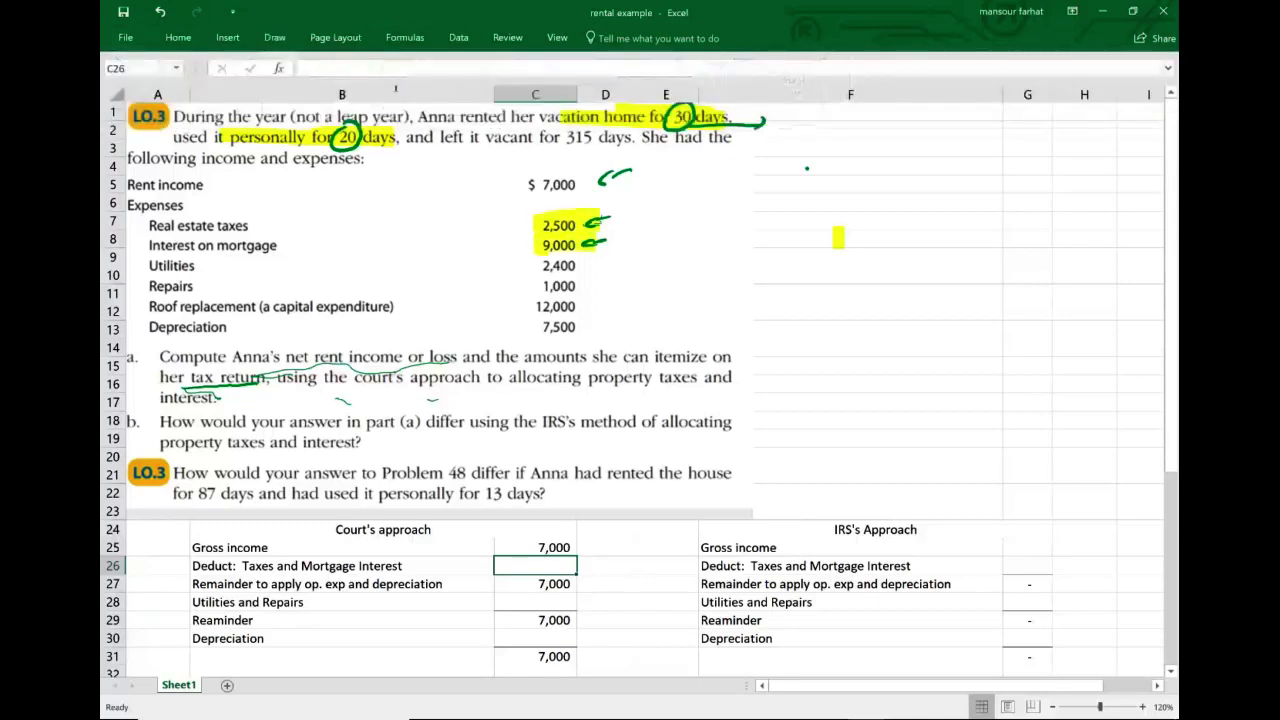
# - Handwrite a 3 with the black pencil in the blank column F area beside the problem
pyautogui.click(228, 37)
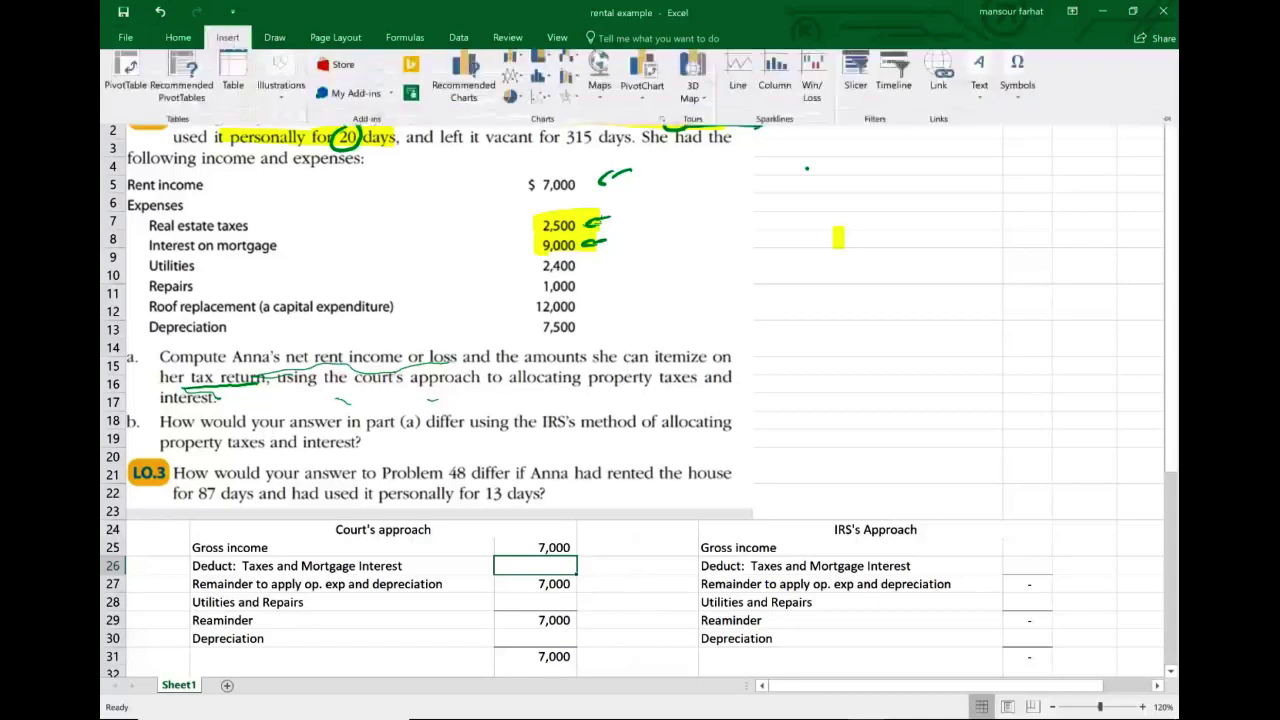
pyautogui.click(275, 38)
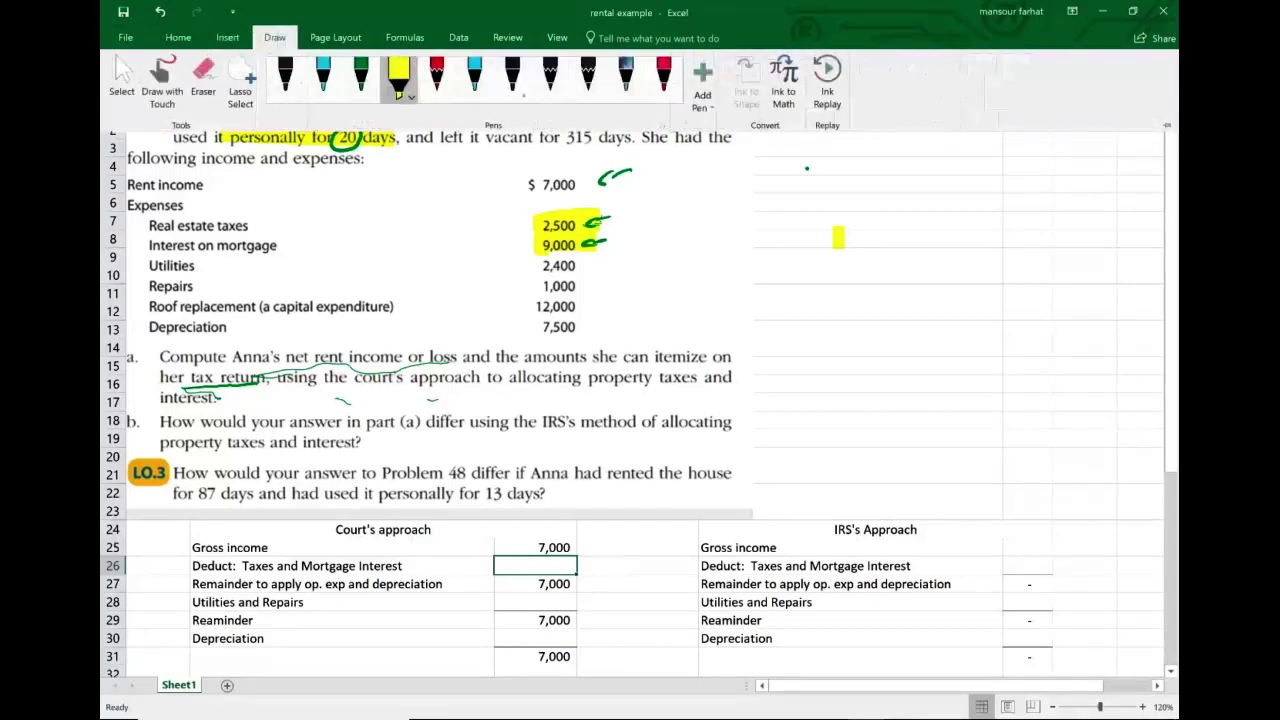
pyautogui.click(550, 80)
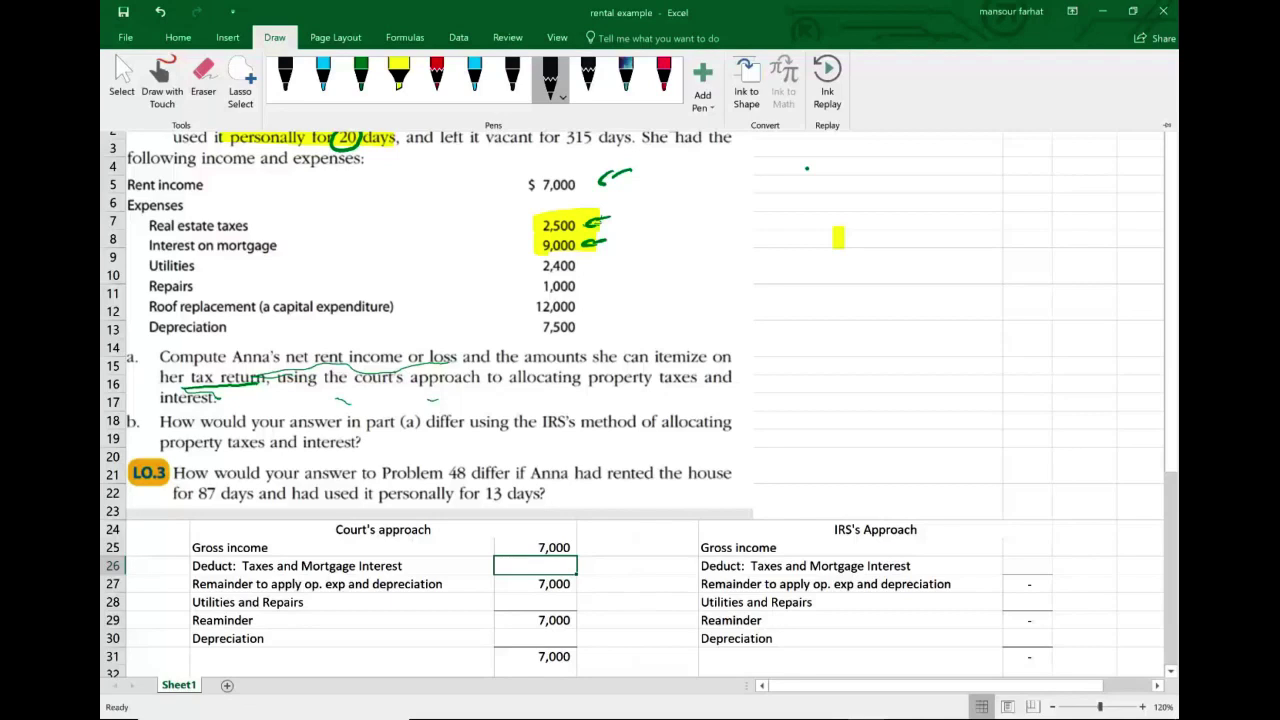
pyautogui.moveTo(848, 197)
pyautogui.mouseDown()
pyautogui.moveTo(857, 203)
pyautogui.moveTo(838, 226)
pyautogui.mouseUp()
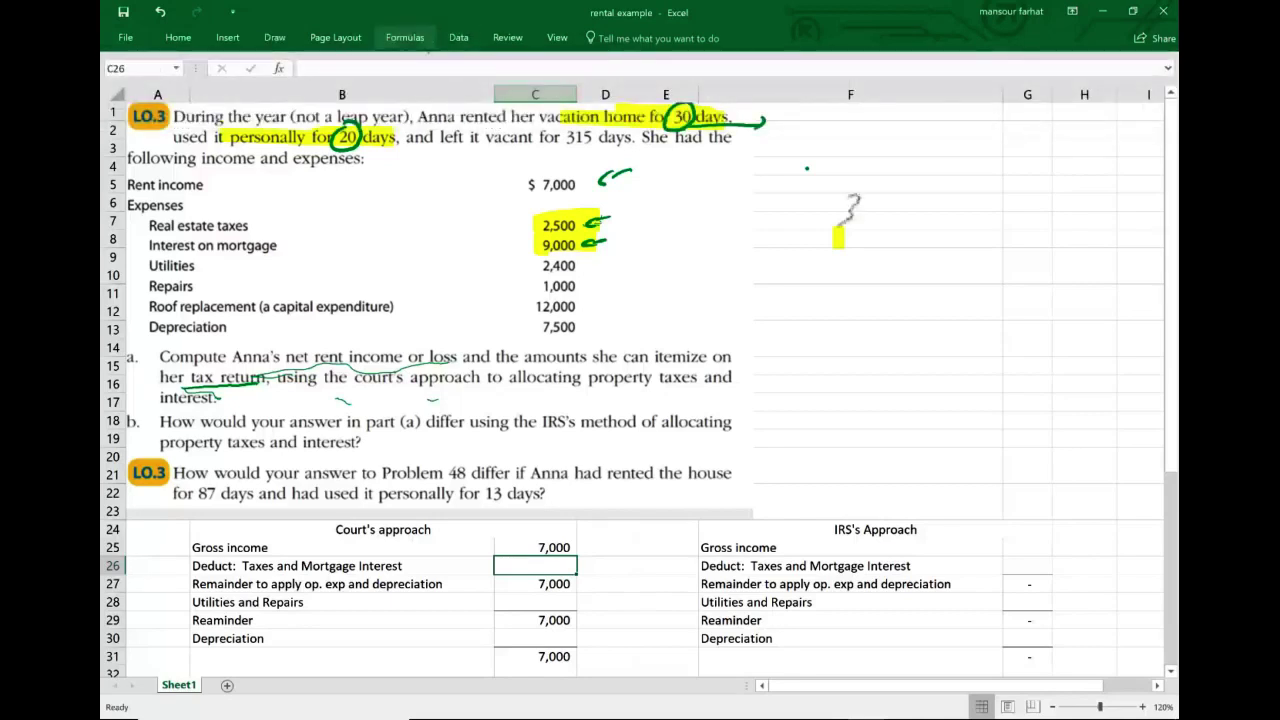
# - Handwrite the fraction 30 over 365 days with the red pencil in the blank column F area beside the problem
pyautogui.click(507, 37)
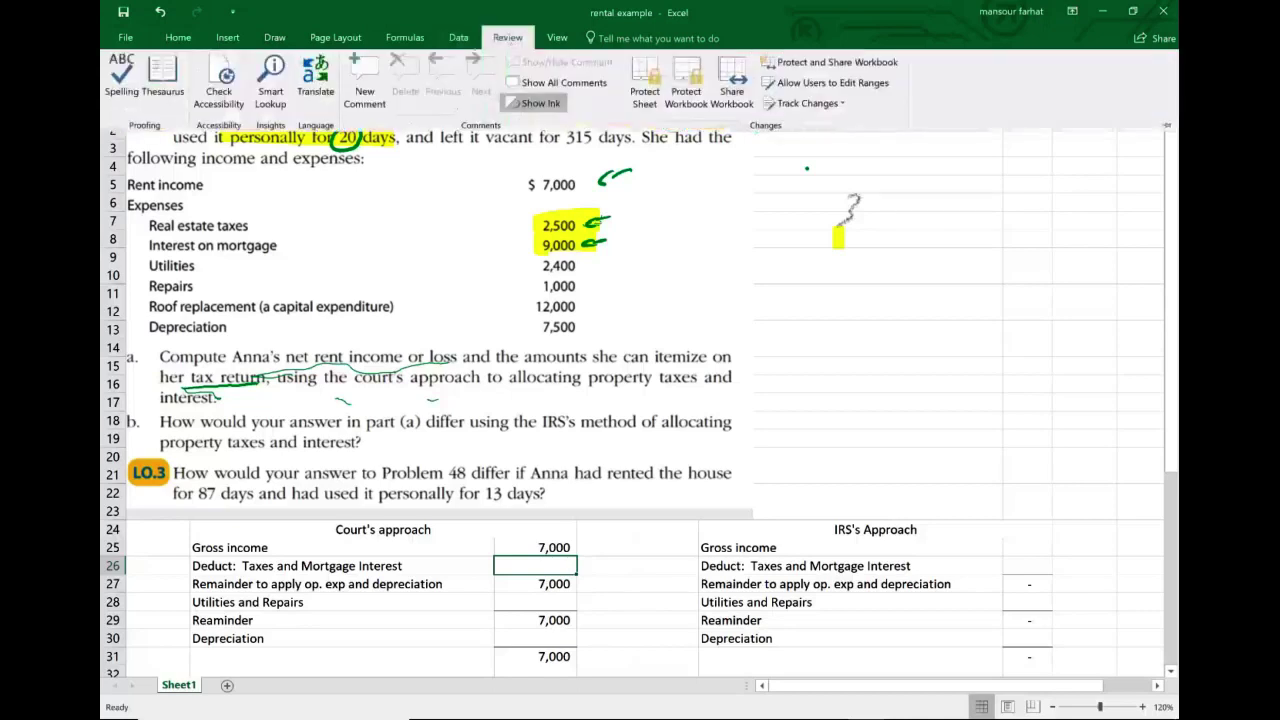
pyautogui.click(275, 37)
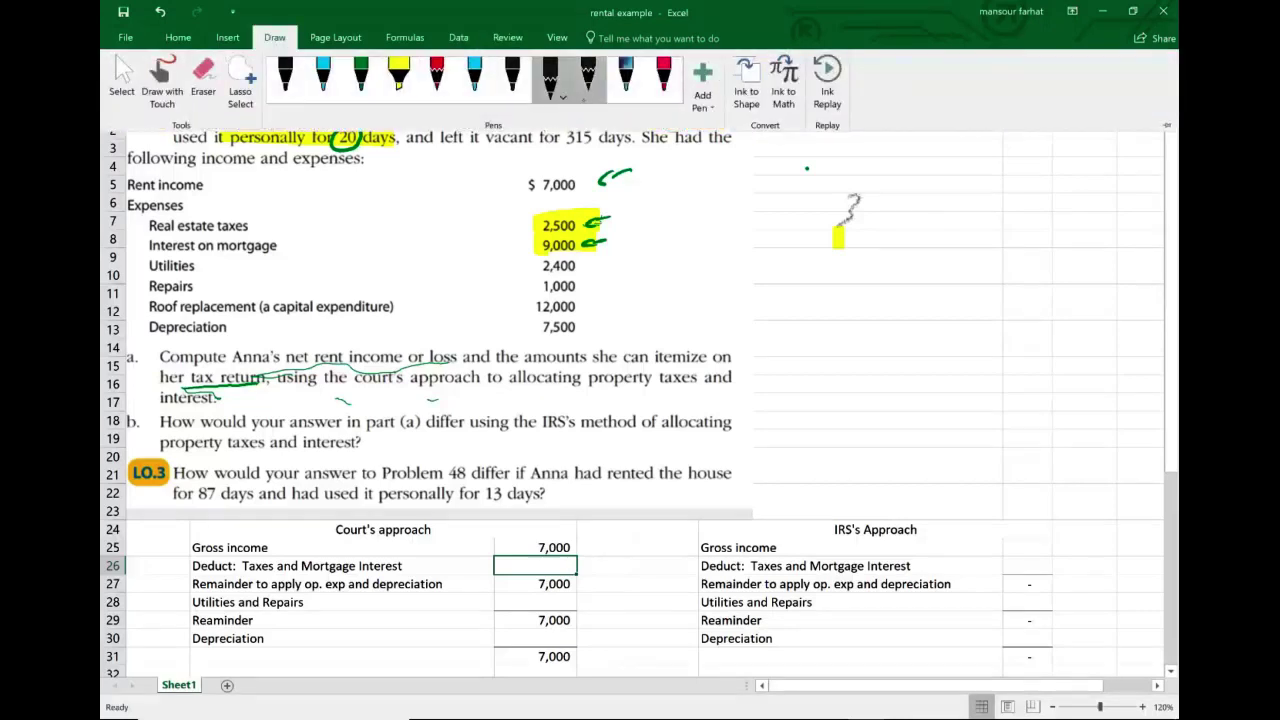
pyautogui.click(597, 94)
pyautogui.click(593, 212)
pyautogui.moveTo(844, 194)
pyautogui.mouseDown()
pyautogui.moveTo(850, 214)
pyautogui.moveTo(831, 234)
pyautogui.mouseUp()
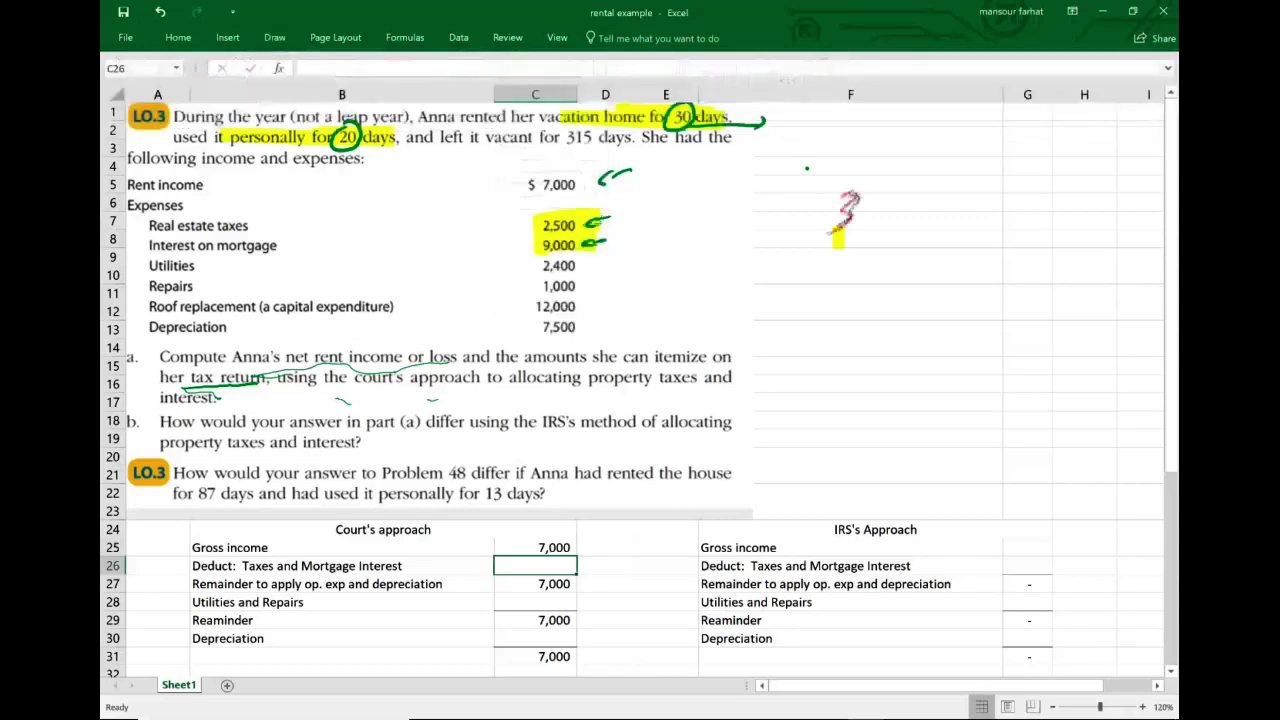
pyautogui.moveTo(871, 193); pyautogui.dragTo(858, 198)
pyautogui.moveTo(811, 245); pyautogui.dragTo(918, 218)
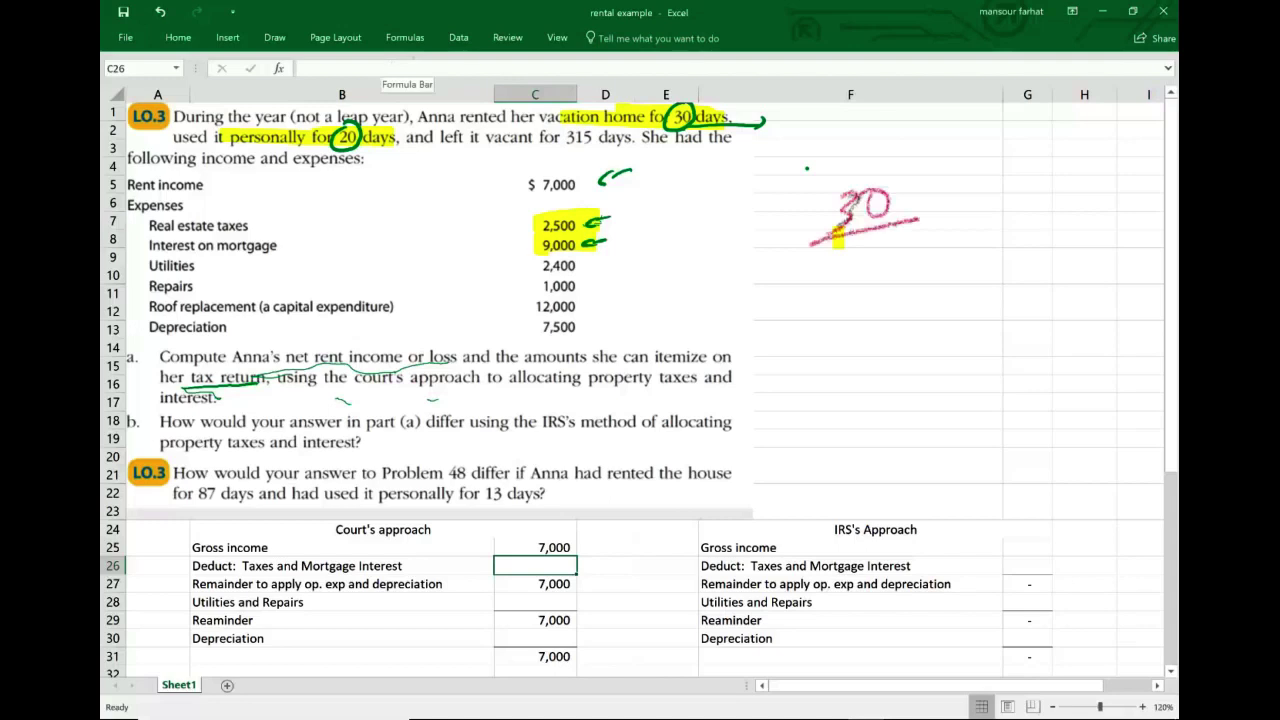
pyautogui.moveTo(824, 256); pyautogui.dragTo(808, 291)
pyautogui.moveTo(851, 252)
pyautogui.mouseDown()
pyautogui.moveTo(839, 280)
pyautogui.moveTo(860, 279)
pyautogui.moveTo(880, 250)
pyautogui.mouseUp()
pyautogui.moveTo(890, 257)
pyautogui.mouseDown()
pyautogui.moveTo(888, 273)
pyautogui.moveTo(924, 258)
pyautogui.mouseUp()
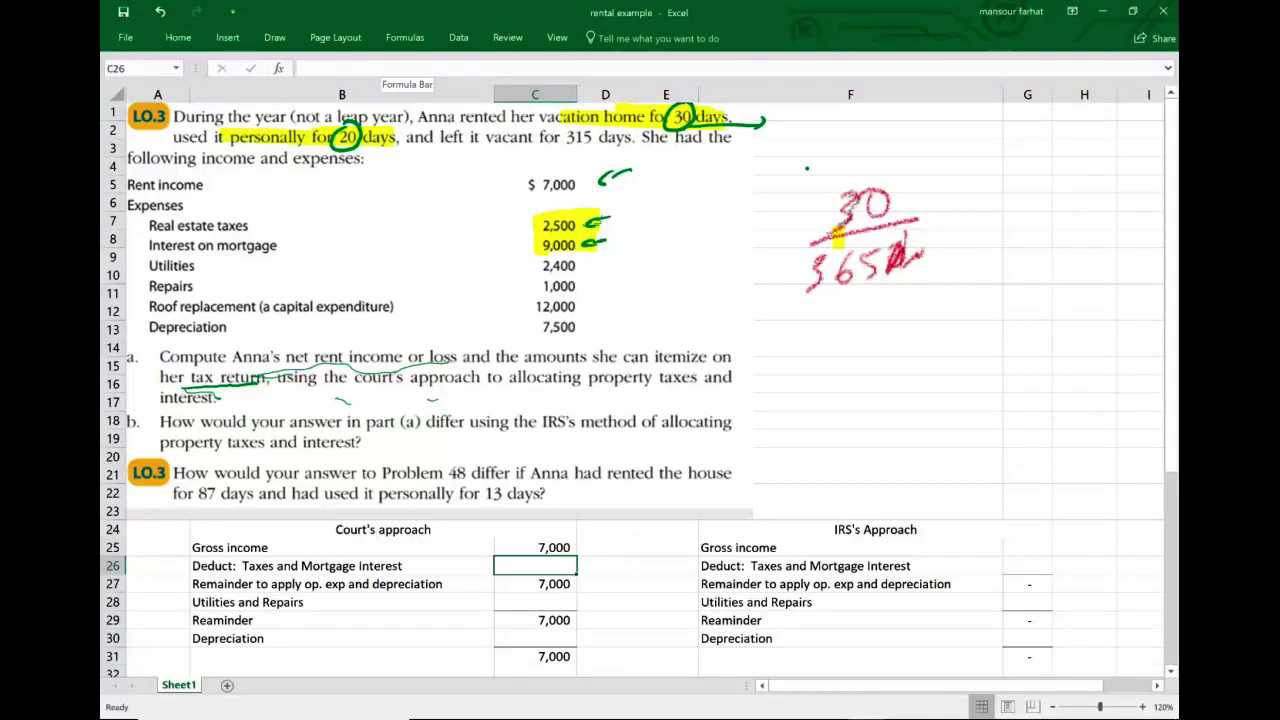
# - Calculate the Court's approach taxes and mortgage interest deduction in C26 with the formula =(2500+9000)*(30/365)
pyautogui.write('=-')
pyautogui.press('BackSpace')
pyautogui.press('BackSpace')
pyautogui.write('=')
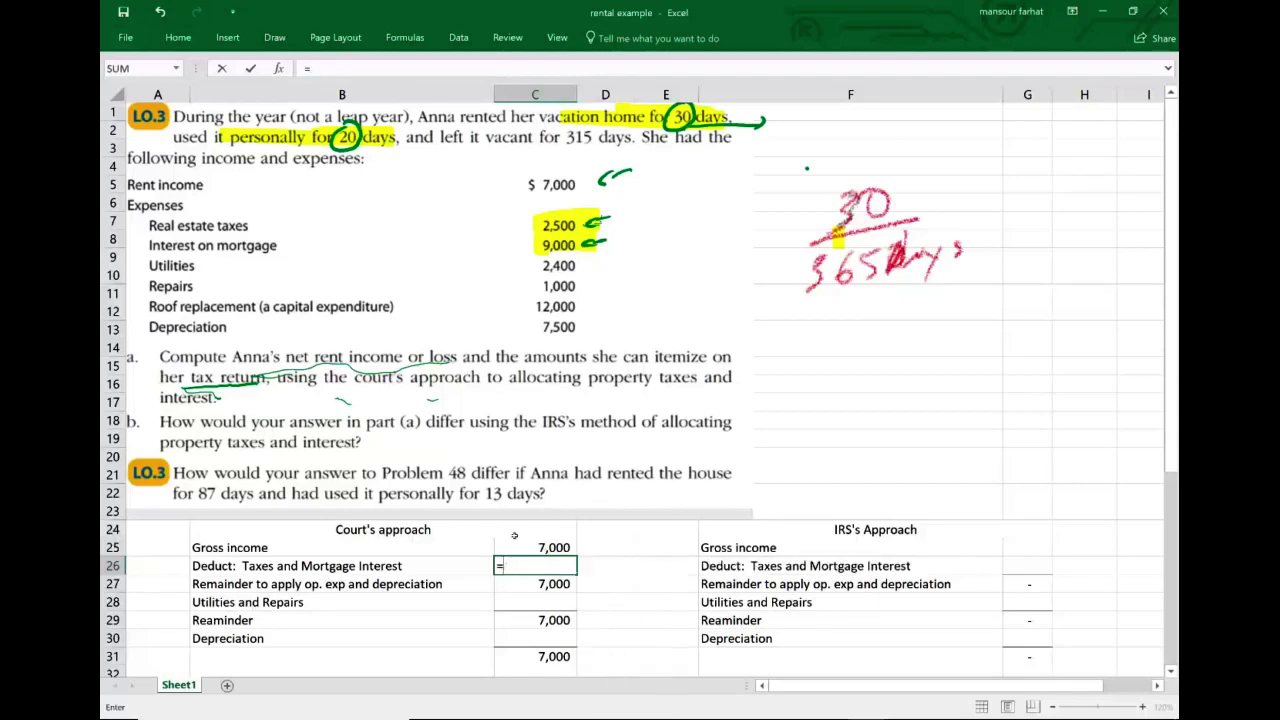
pyautogui.write('(2500+')
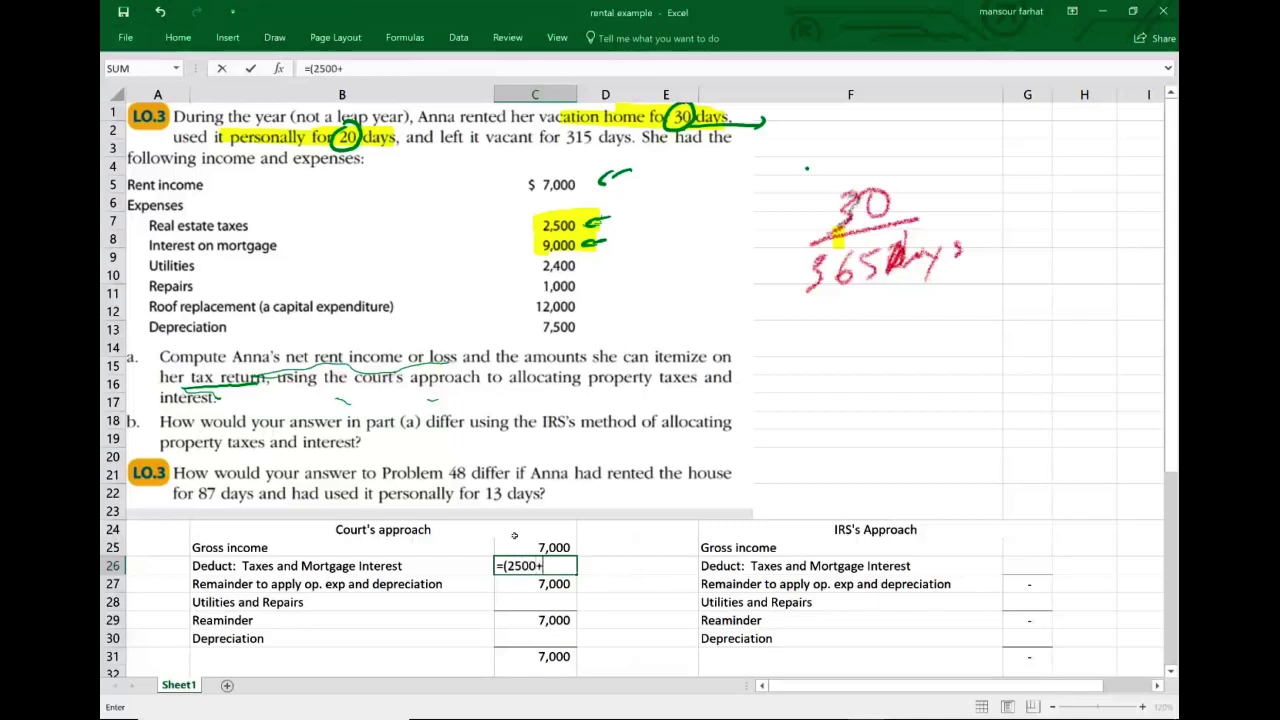
pyautogui.write('9000)')
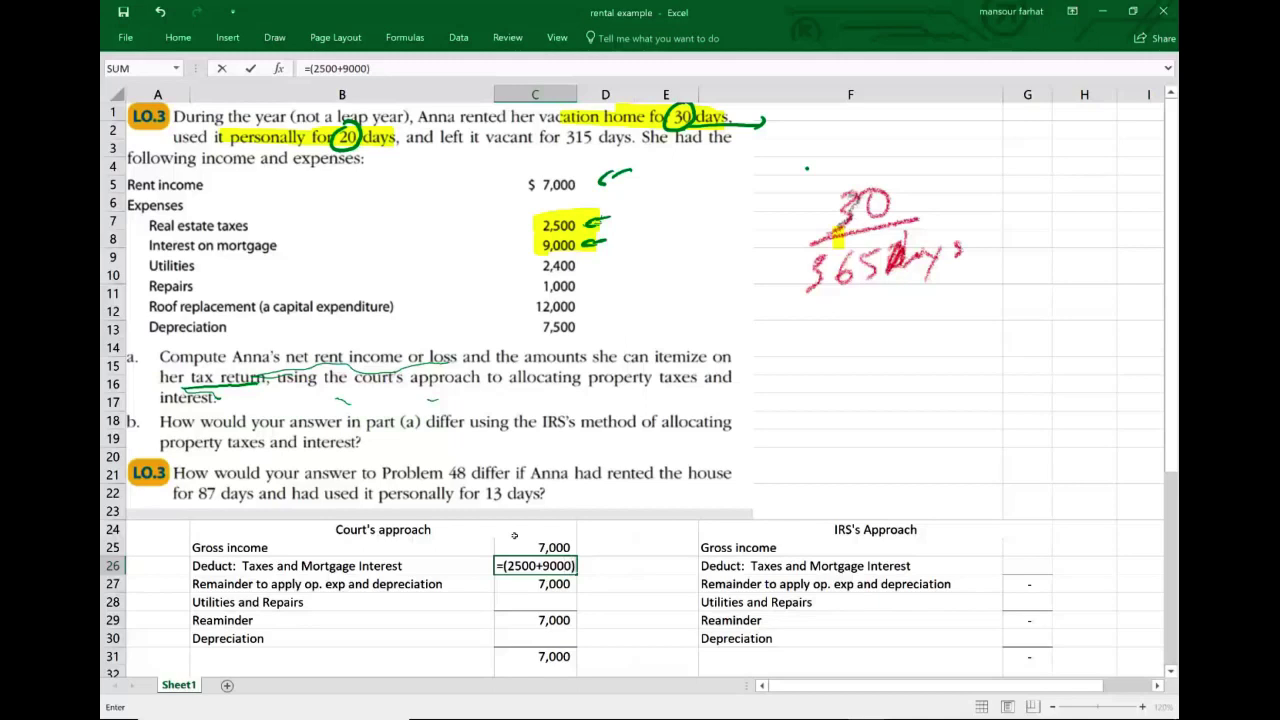
pyautogui.write('*30')
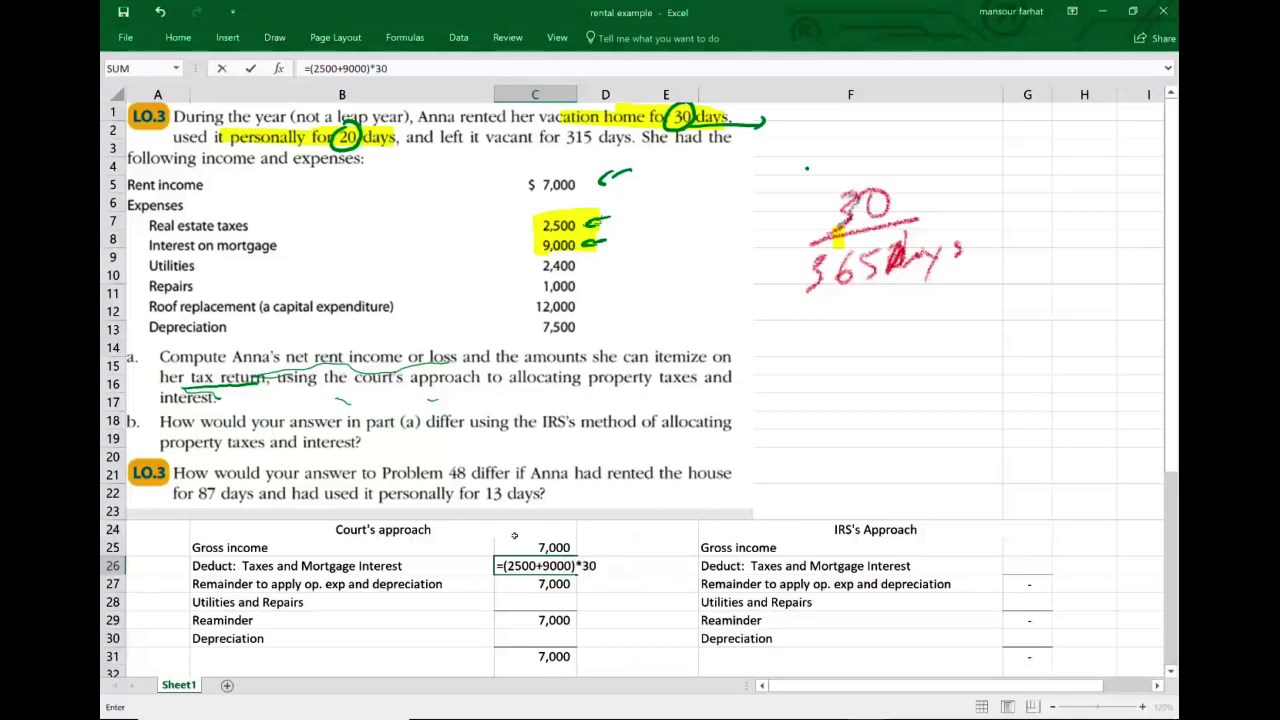
pyautogui.press('BackSpace')
pyautogui.press('BackSpace')
pyautogui.write('(30/365)')
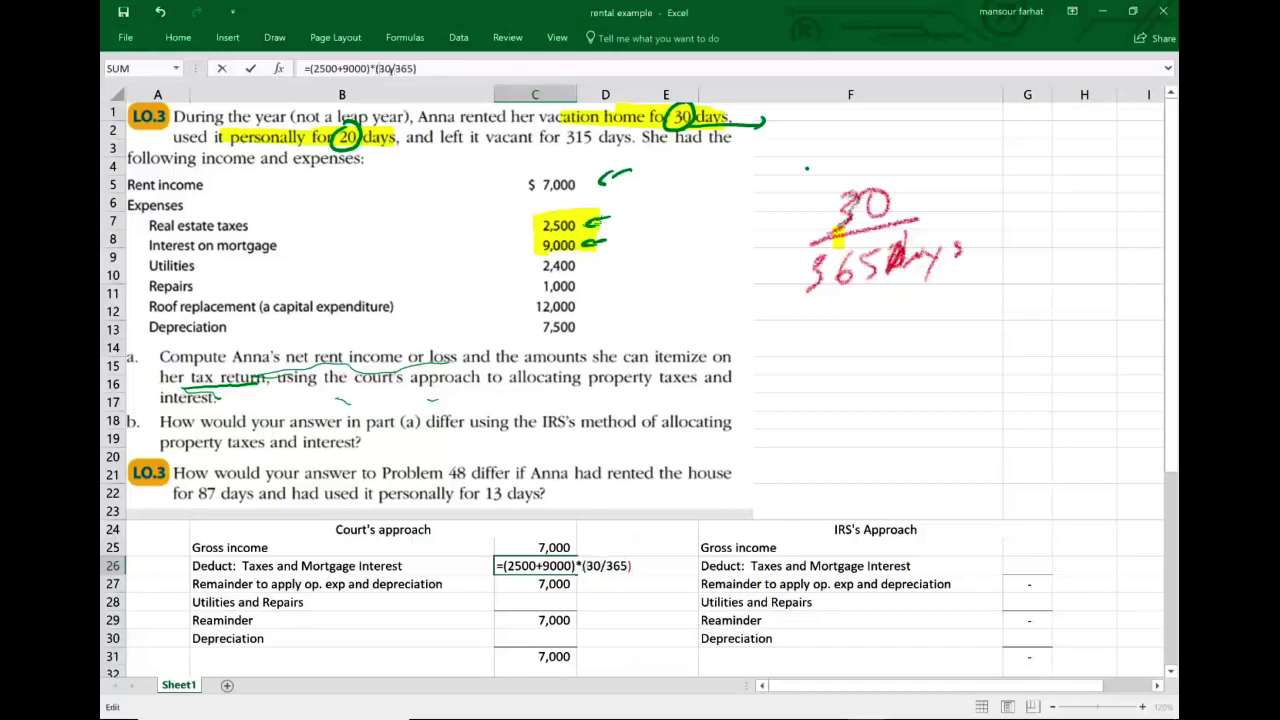
pyautogui.press('Return')
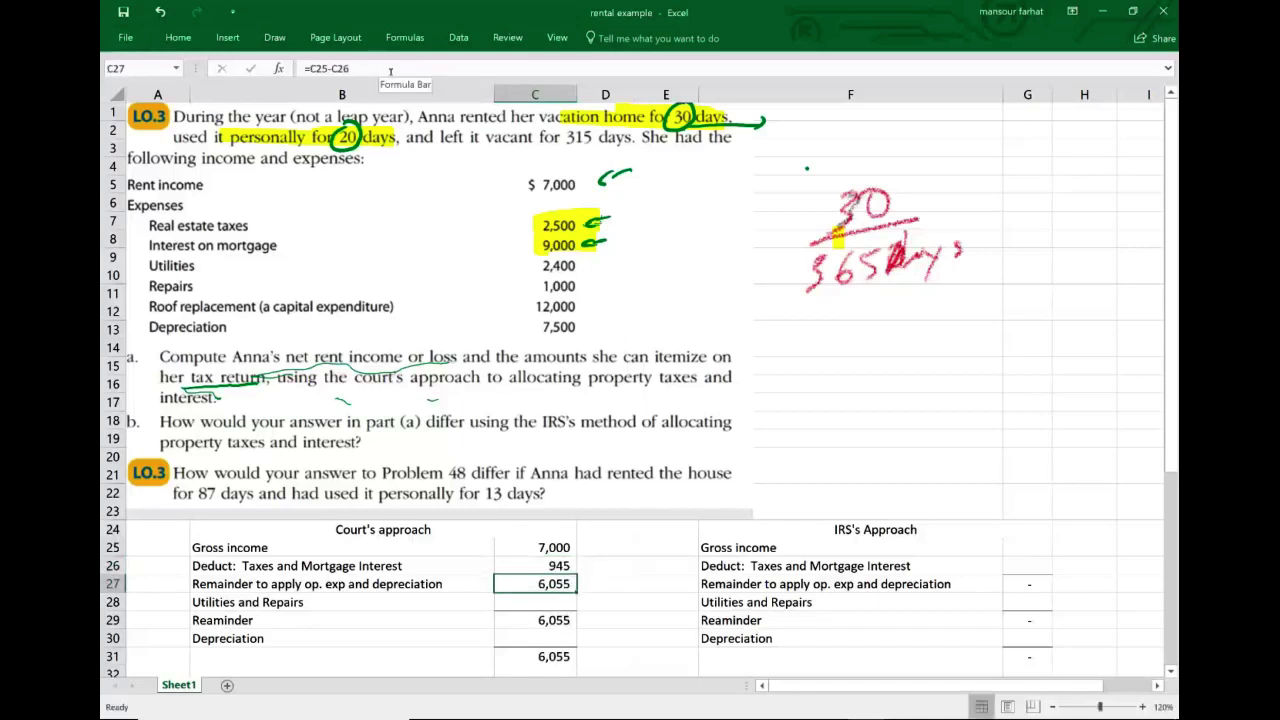
# - Review the gross income, taxes and interest deduction, and remainder in cells C25 to C27
pyautogui.doubleClick(542, 548)
pyautogui.press('Escape')
pyautogui.doubleClick(562, 568)
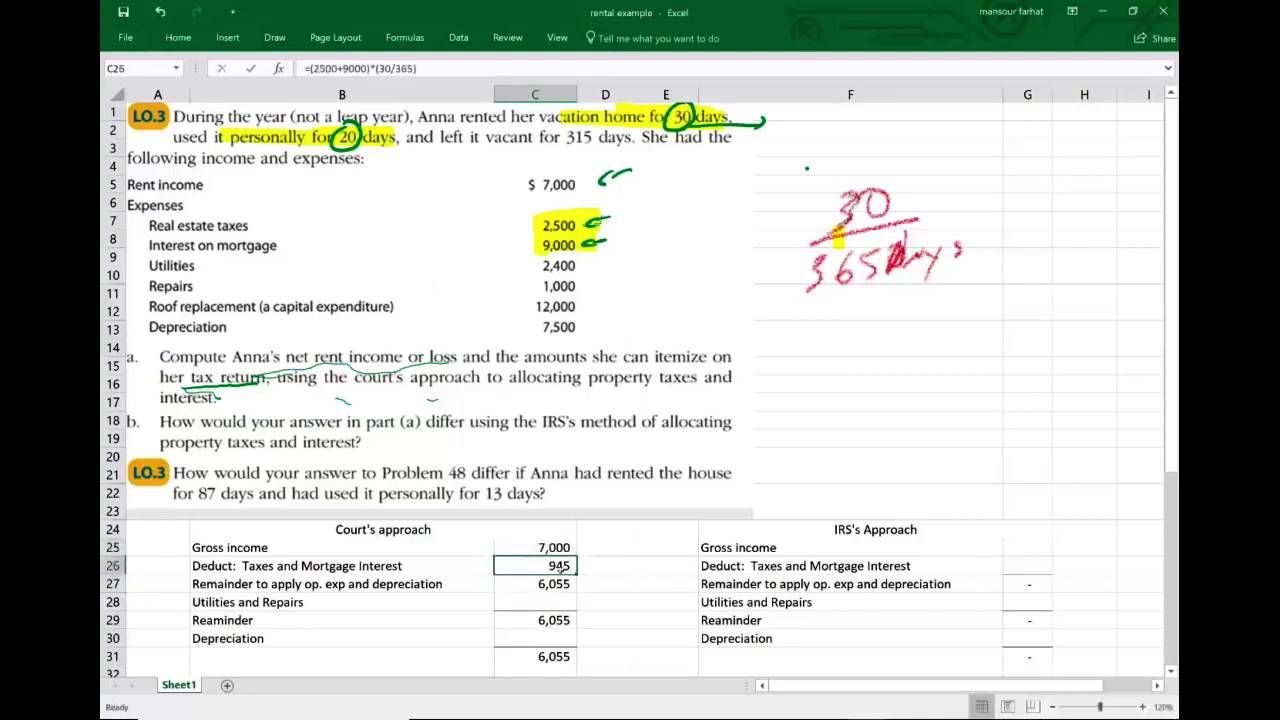
pyautogui.press('Escape')
pyautogui.click(565, 587)
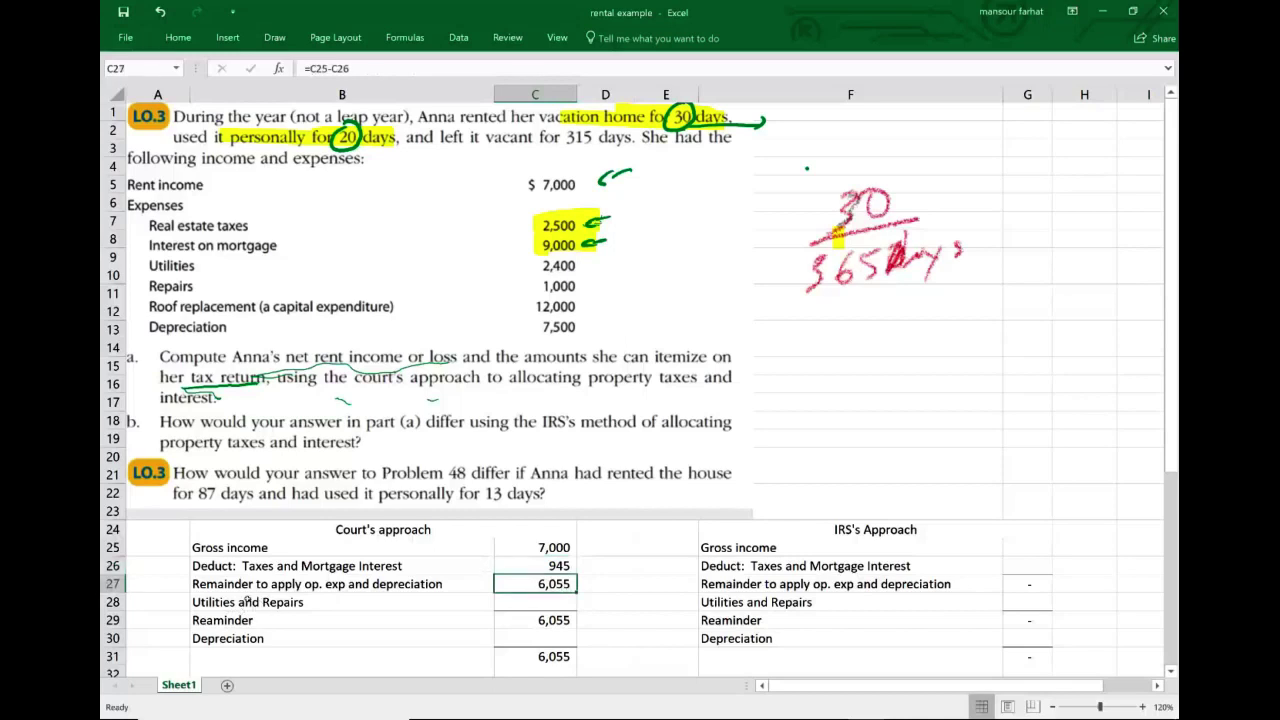
# - Calculate the Court's approach utilities and repairs deduction in C28 with the formula =(2400+1000)*(30/50)
pyautogui.click(313, 590)
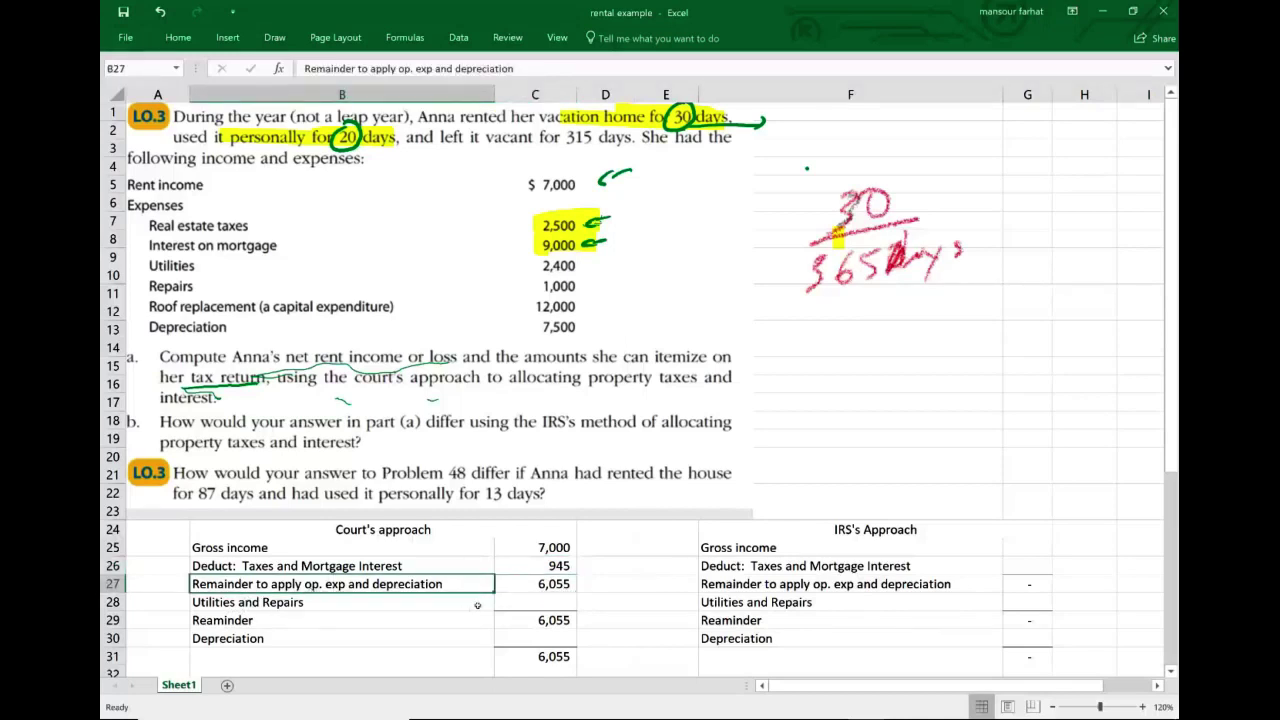
pyautogui.click(215, 603)
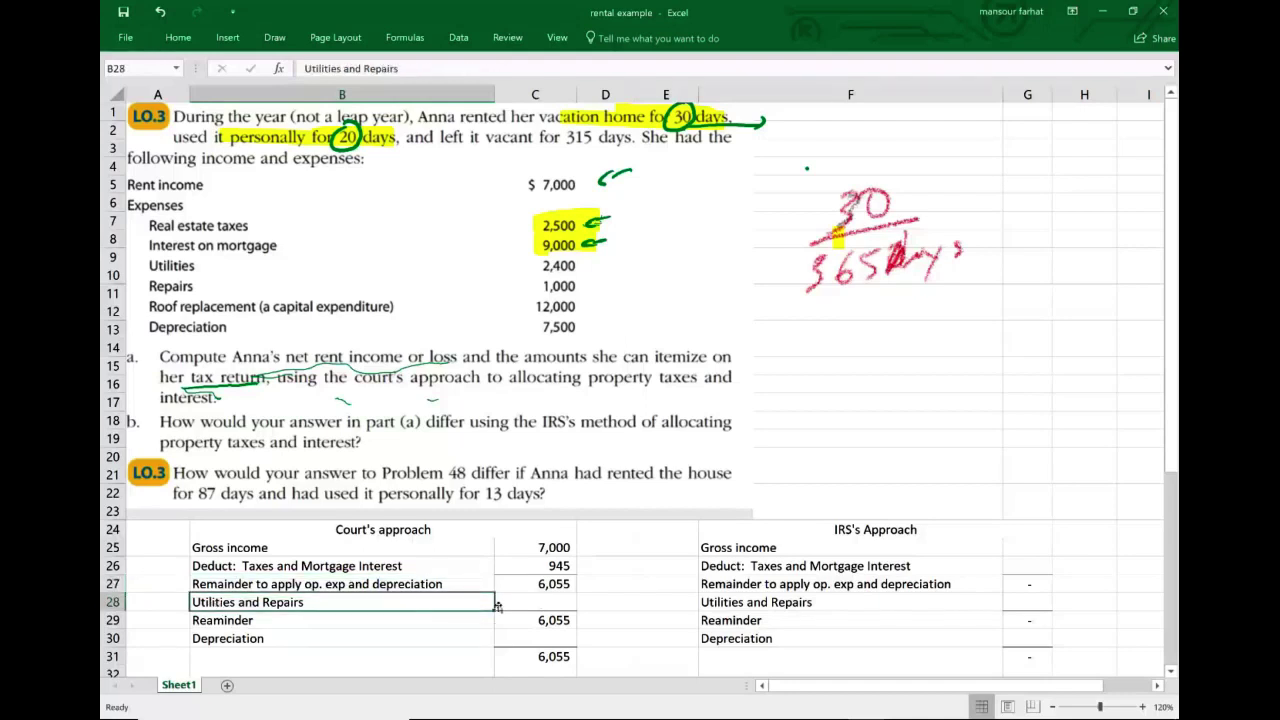
pyautogui.click(549, 601)
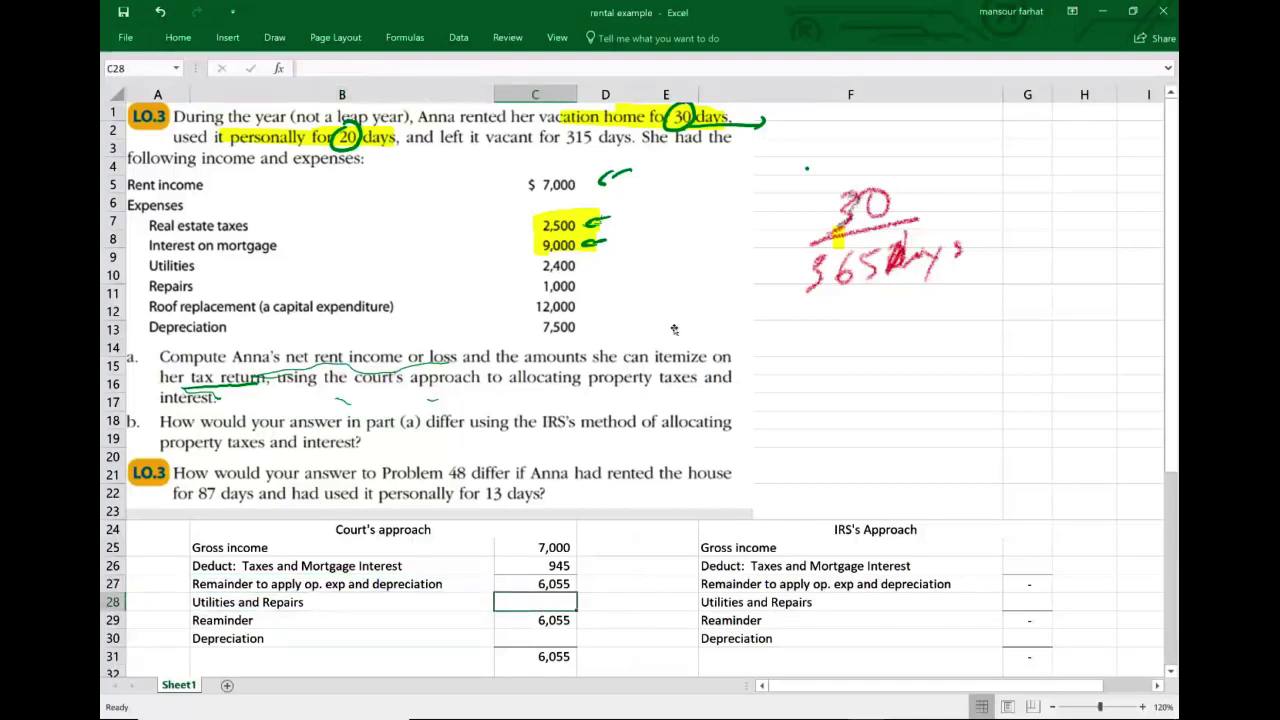
pyautogui.write('=')
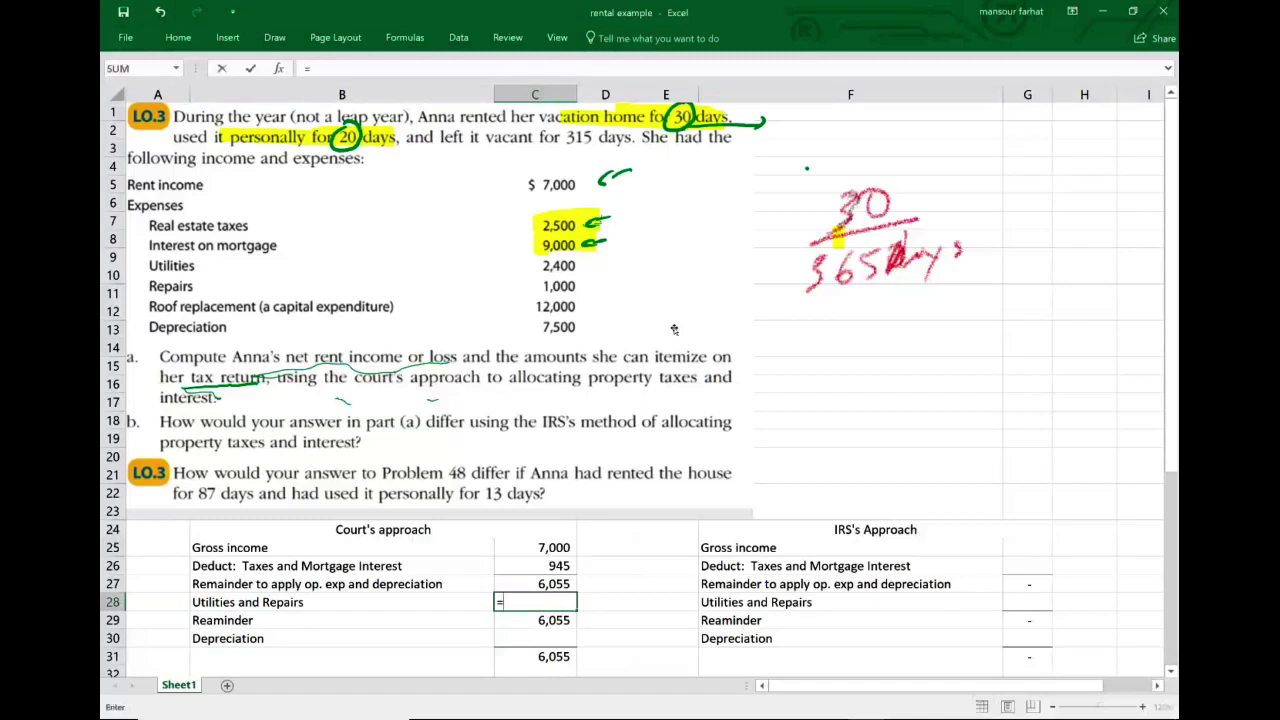
pyautogui.write('(2400+1')
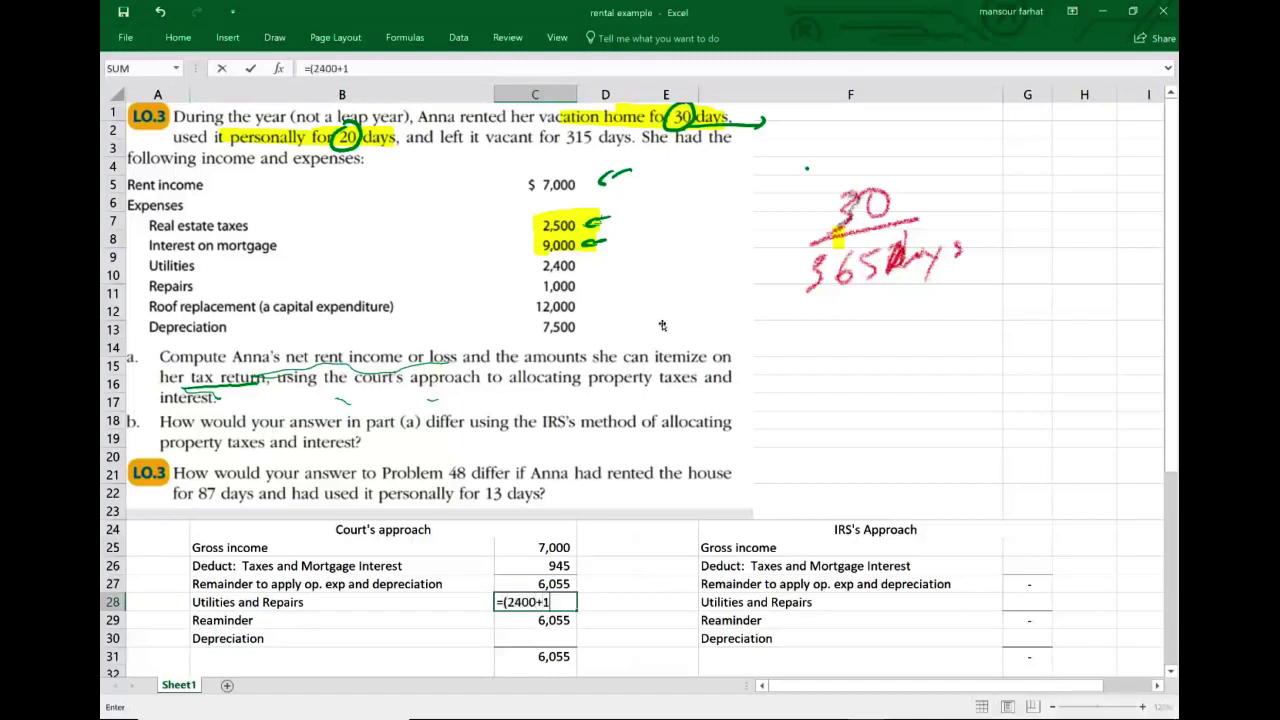
pyautogui.write('000)*(30')
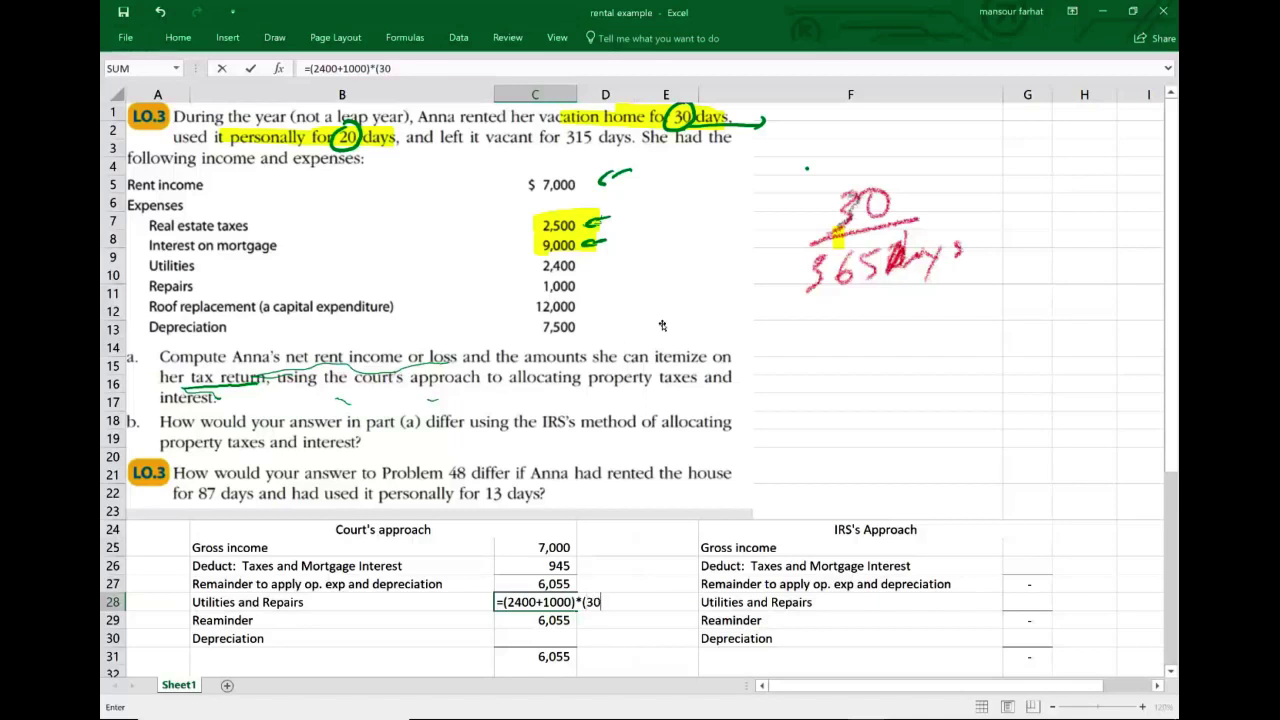
pyautogui.write('/50)')
pyautogui.press('Return')
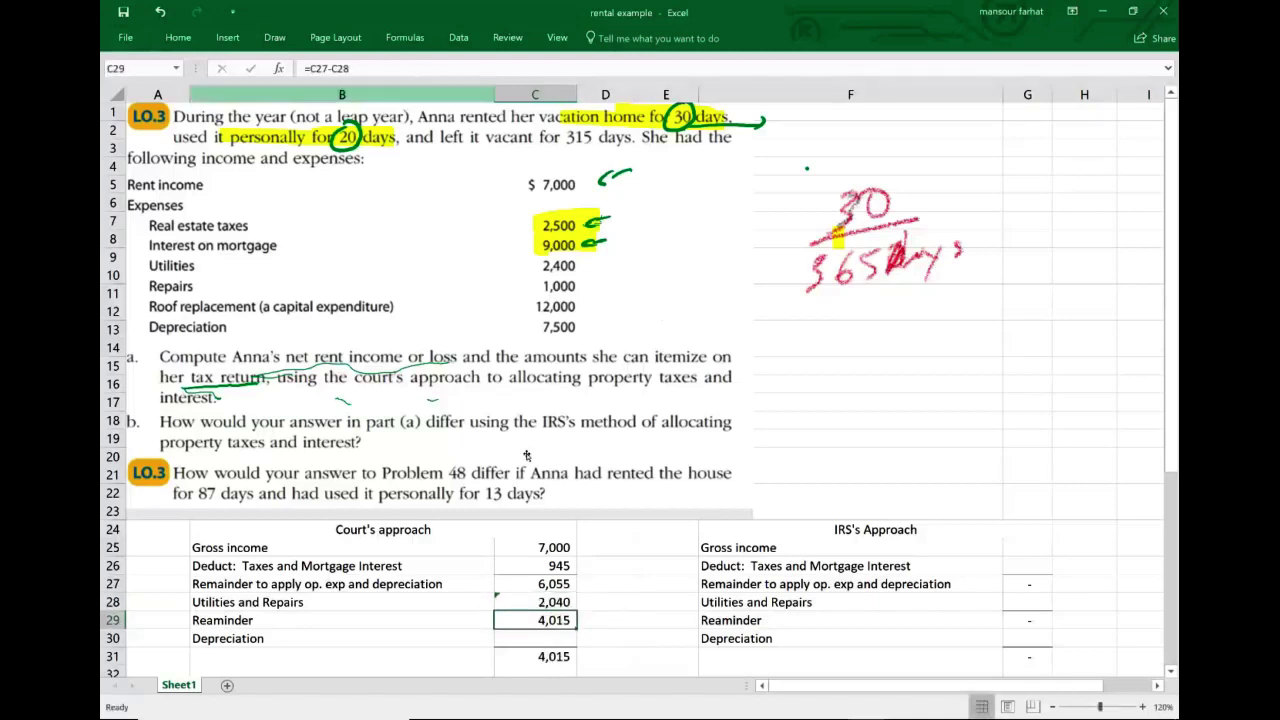
# - Review the Court's approach formulas in C26, C28 and C29, including the 30/365 ratio used for taxes and mortgage interest
pyautogui.click(535, 565)
pyautogui.click(386, 68)
pyautogui.moveTo(377, 68); pyautogui.dragTo(427, 71)
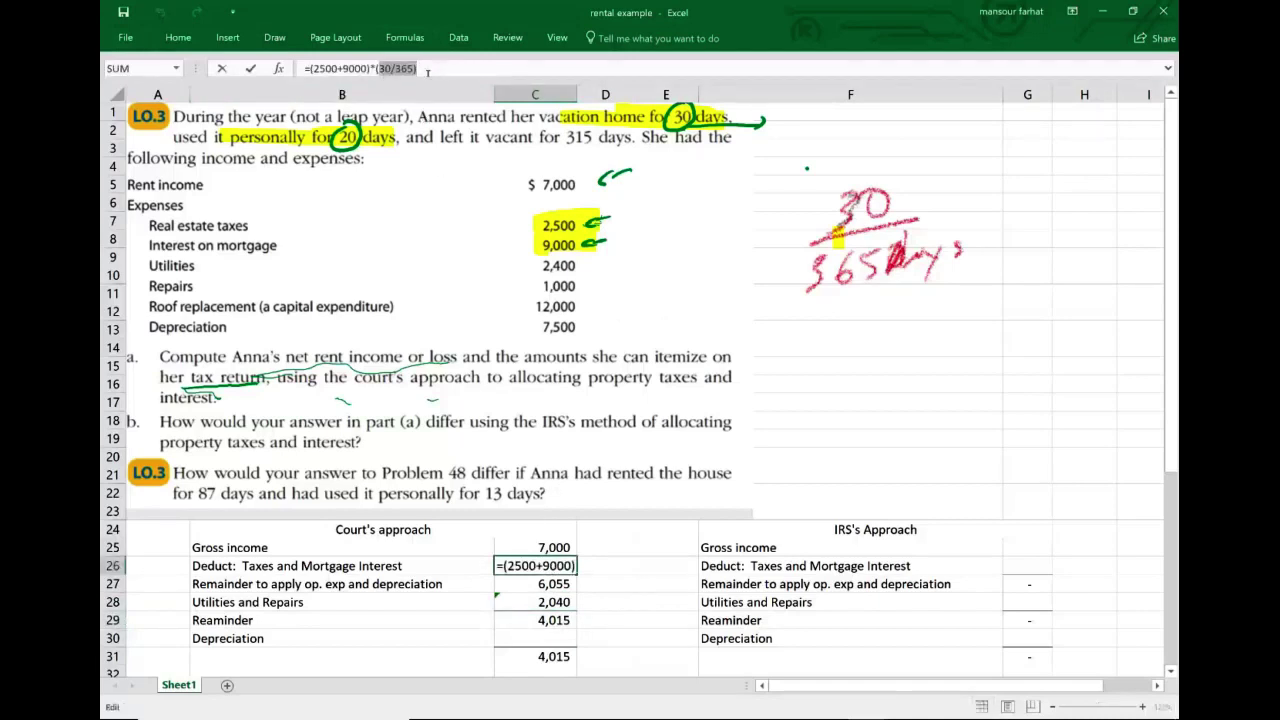
pyautogui.press('Escape')
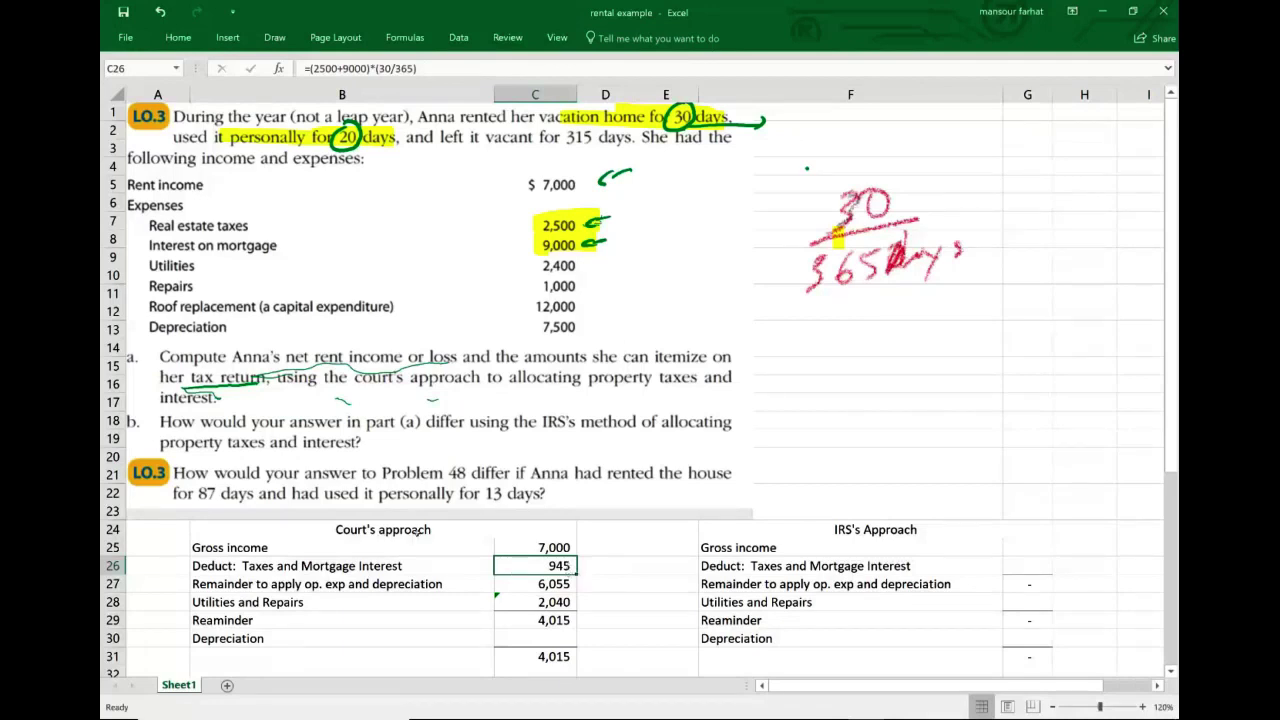
pyautogui.doubleClick(567, 602)
pyautogui.press('Escape')
pyautogui.doubleClick(562, 619)
pyautogui.press('Escape')
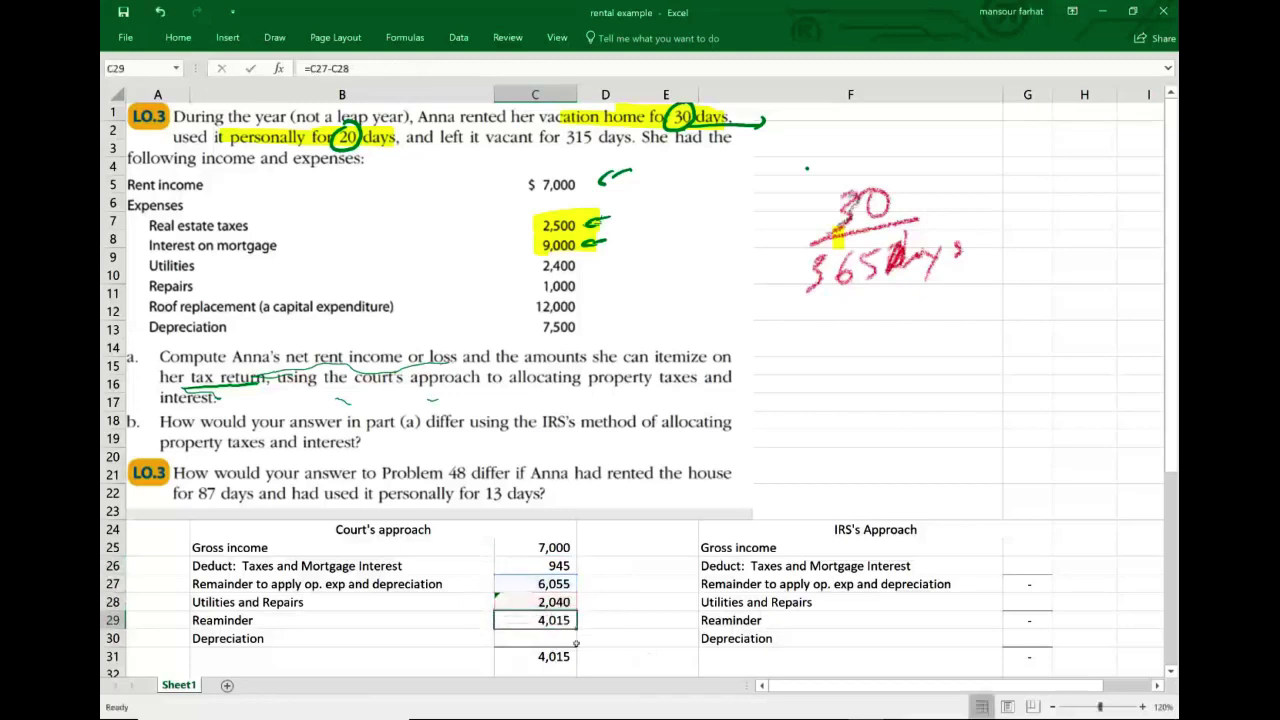
# - Calculate the Court's approach depreciation in C30 with the formula =7500*(30/50)
pyautogui.click(557, 642)
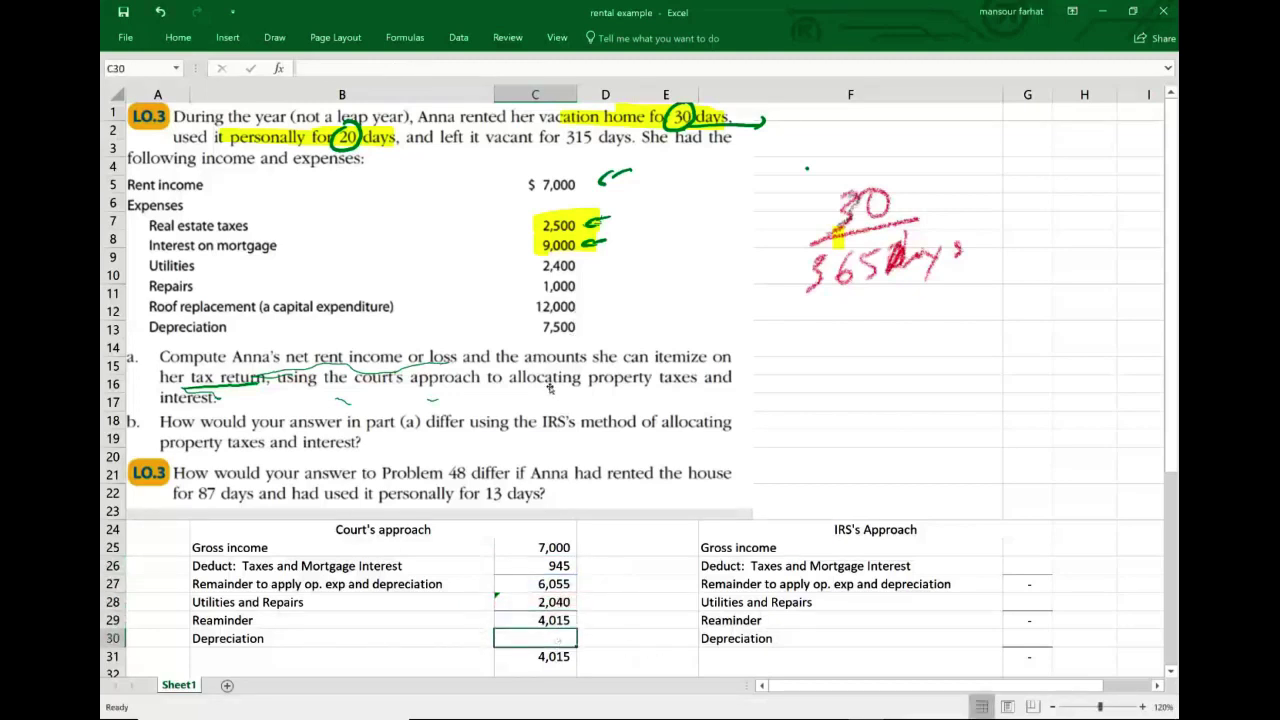
pyautogui.write('=(')
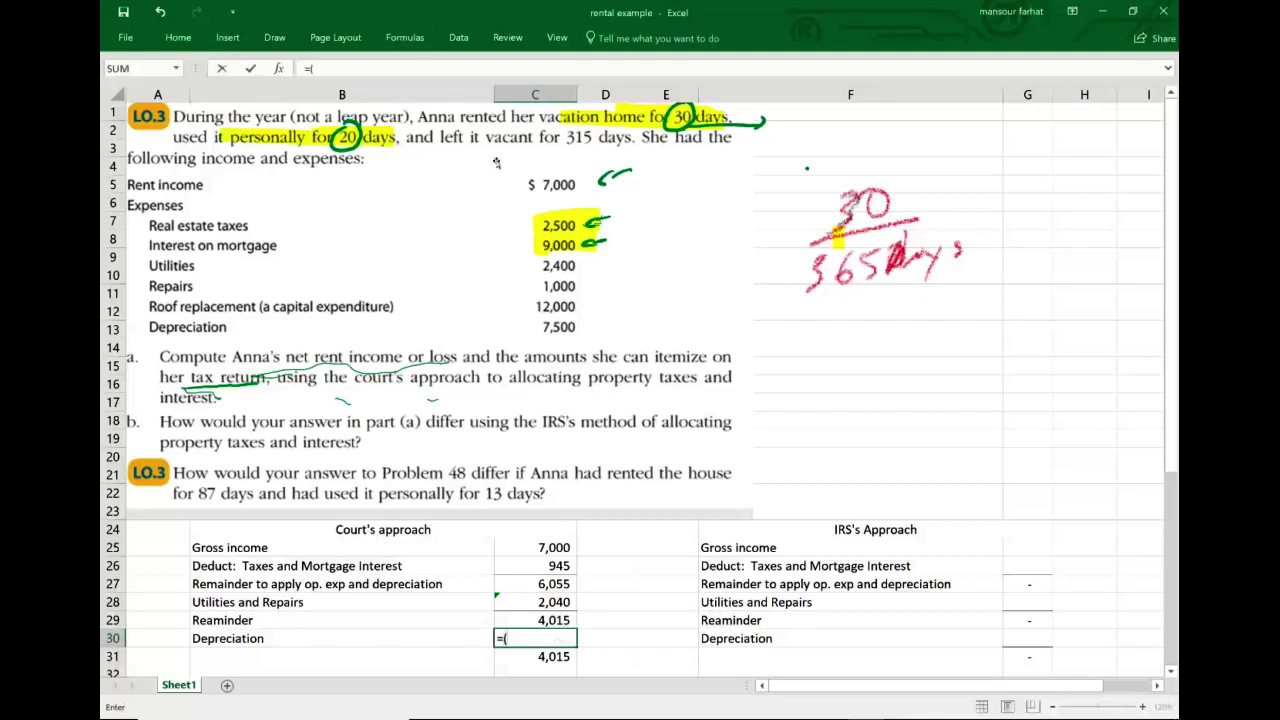
pyautogui.press('BackSpace')
pyautogui.write('7500*(30/')
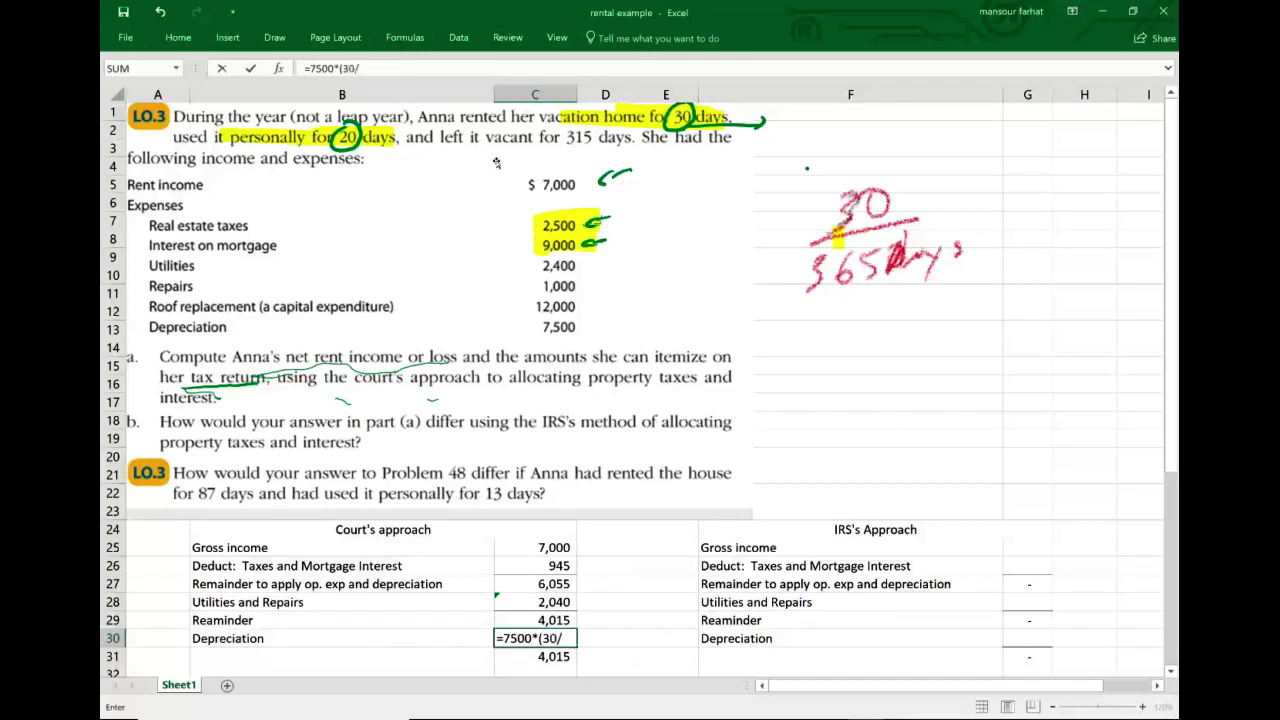
pyautogui.write('50)')
pyautogui.press('Return')
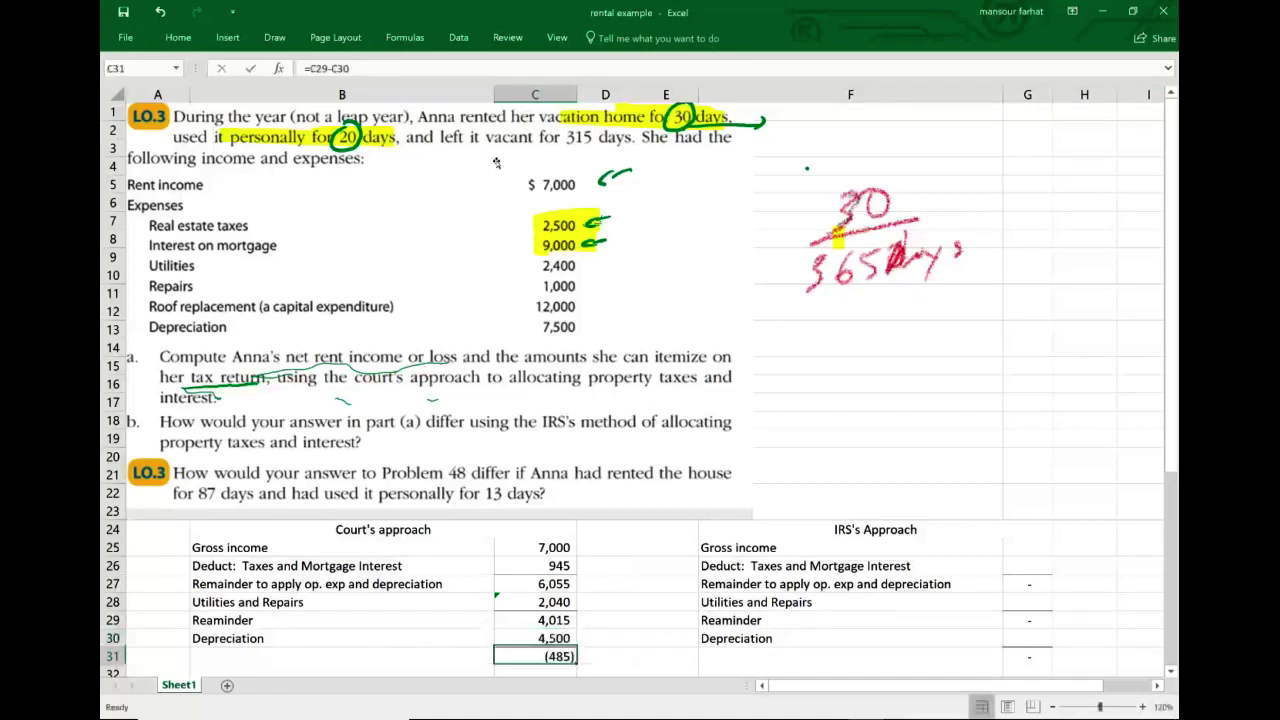
# - Label the last row of the Court's approach in B31 as "Net rental income"
pyautogui.scroll(-1, 553, 339)
pyautogui.press('Up')
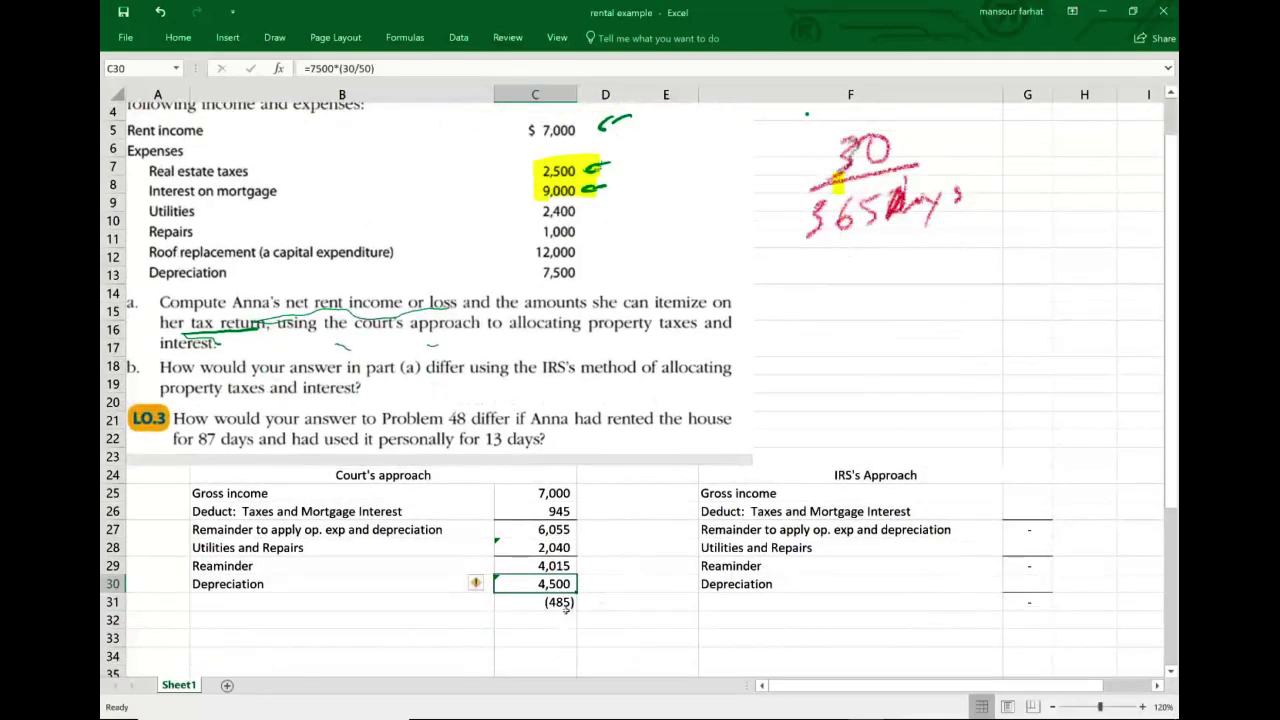
pyautogui.click(235, 605)
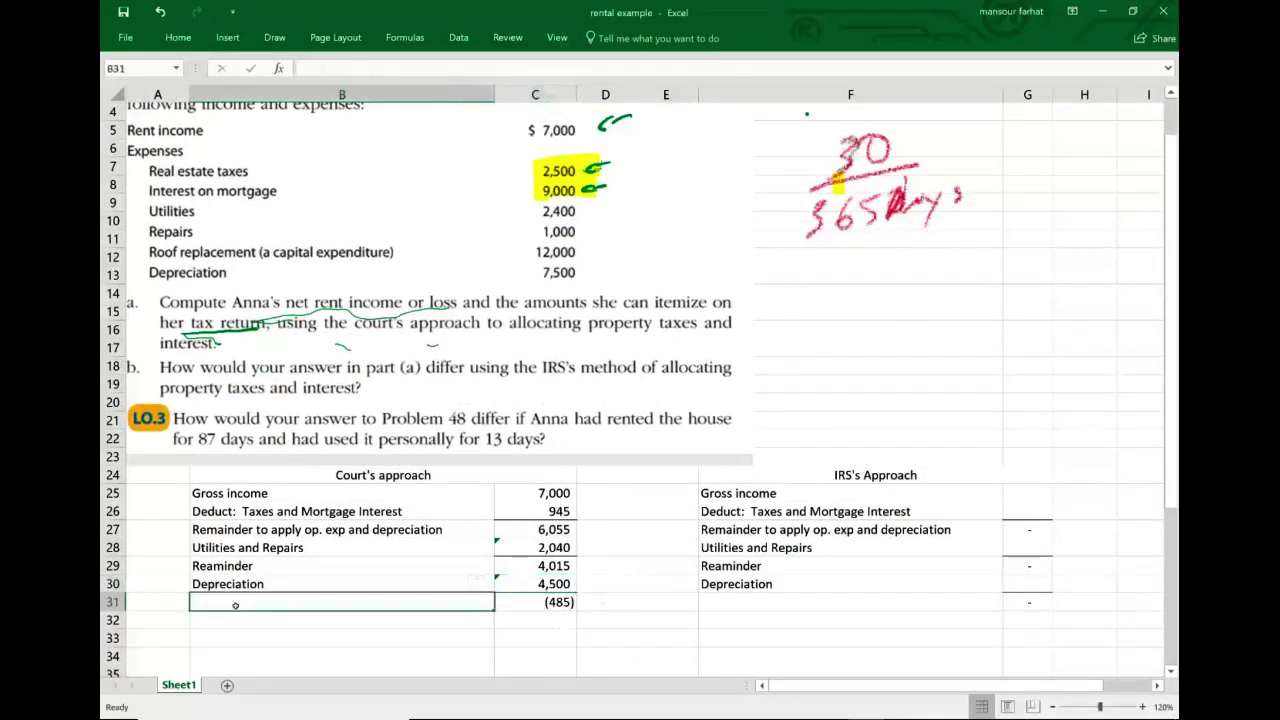
pyautogui.write('nET')
pyautogui.press('BackSpace')
pyautogui.press('BackSpace')
pyautogui.press('BackSpace')
pyautogui.write('N')
pyautogui.press('BackSpace')
pyautogui.write('Net ')
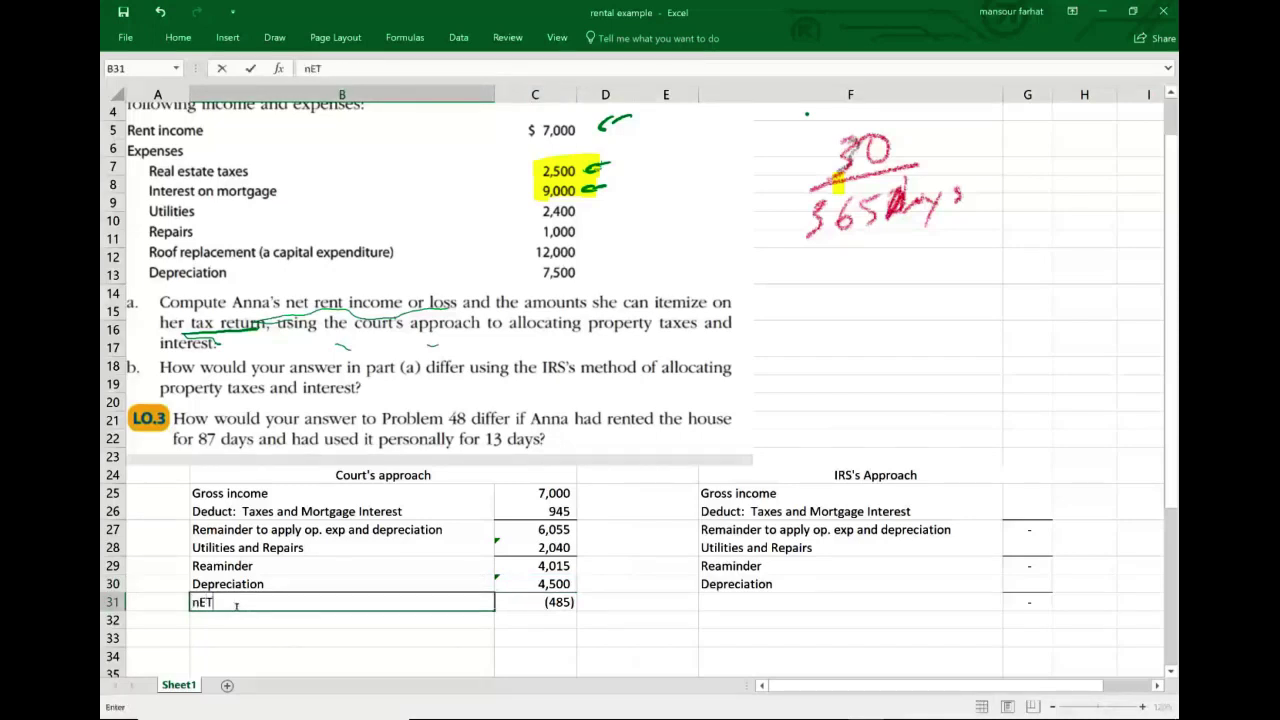
pyautogui.write('rental incom')
pyautogui.press('BackSpace')
pyautogui.press('BackSpace')
pyautogui.write('come')
pyautogui.press('Tab')
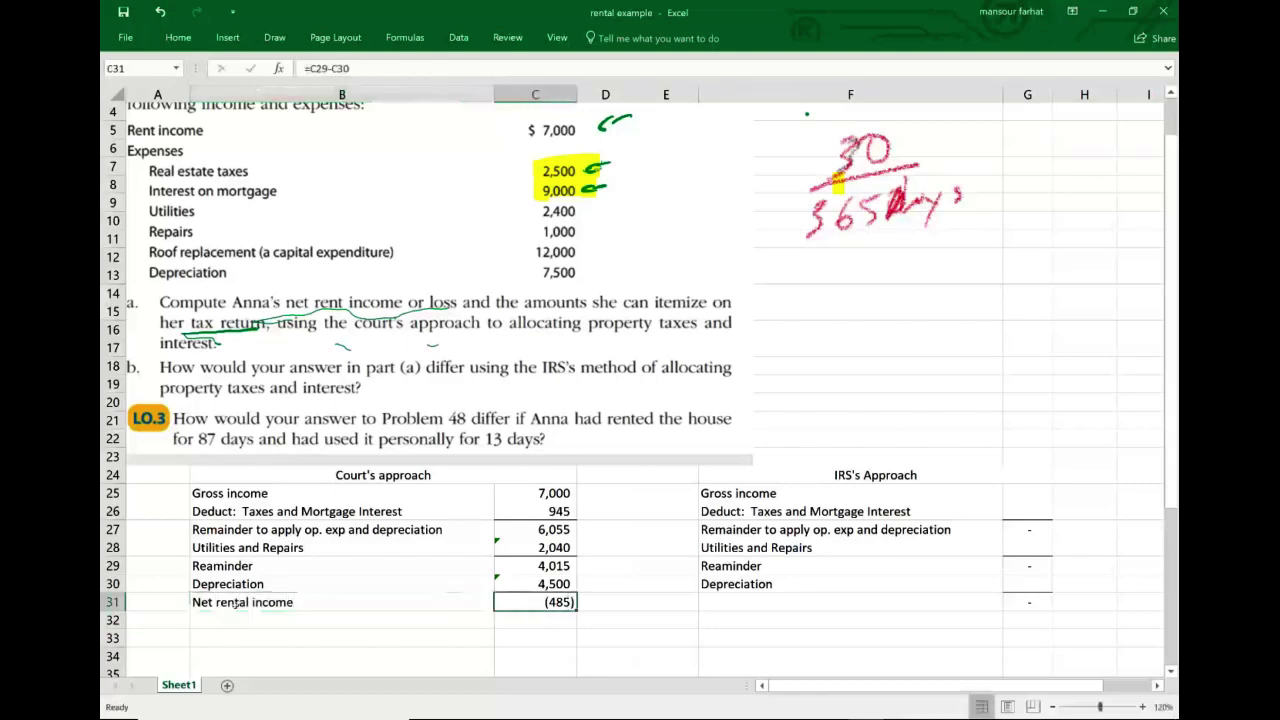
# - Replace the Court's approach depreciation formula in C30 with the value 4015
pyautogui.press('Up')
pyautogui.press('F2')
pyautogui.press('Escape')
pyautogui.write('4015')
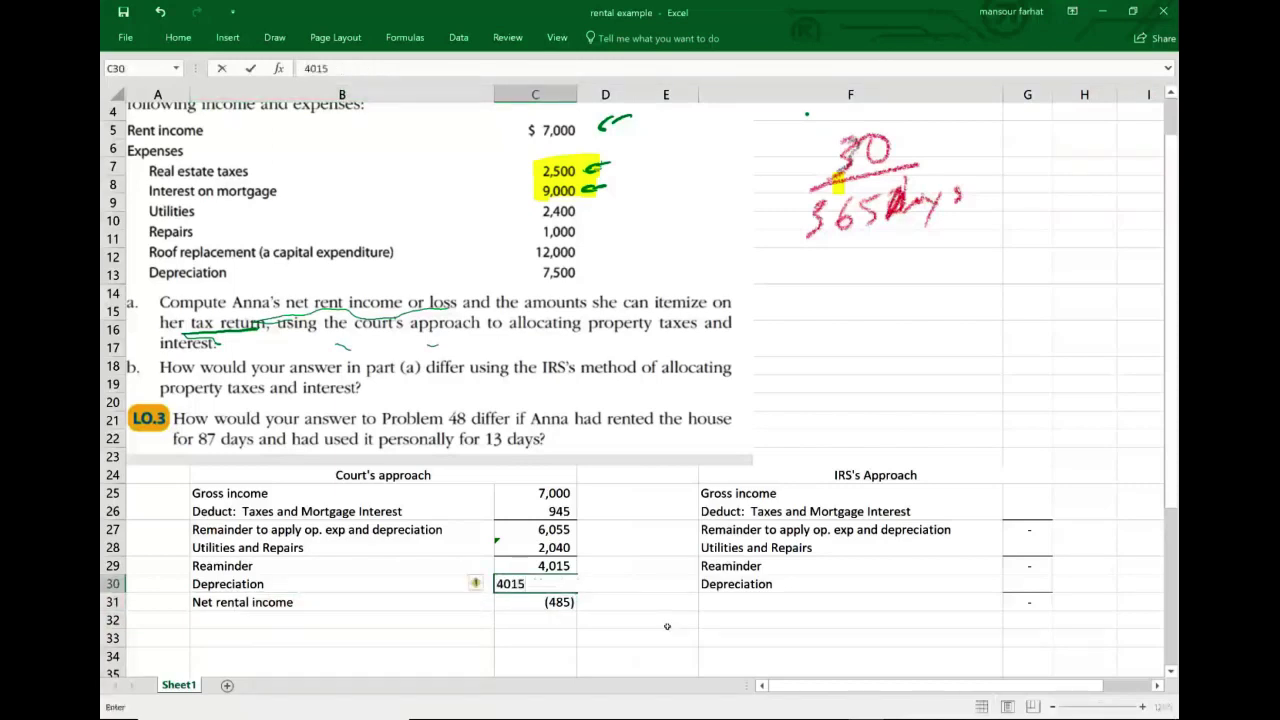
pyautogui.press('Return')
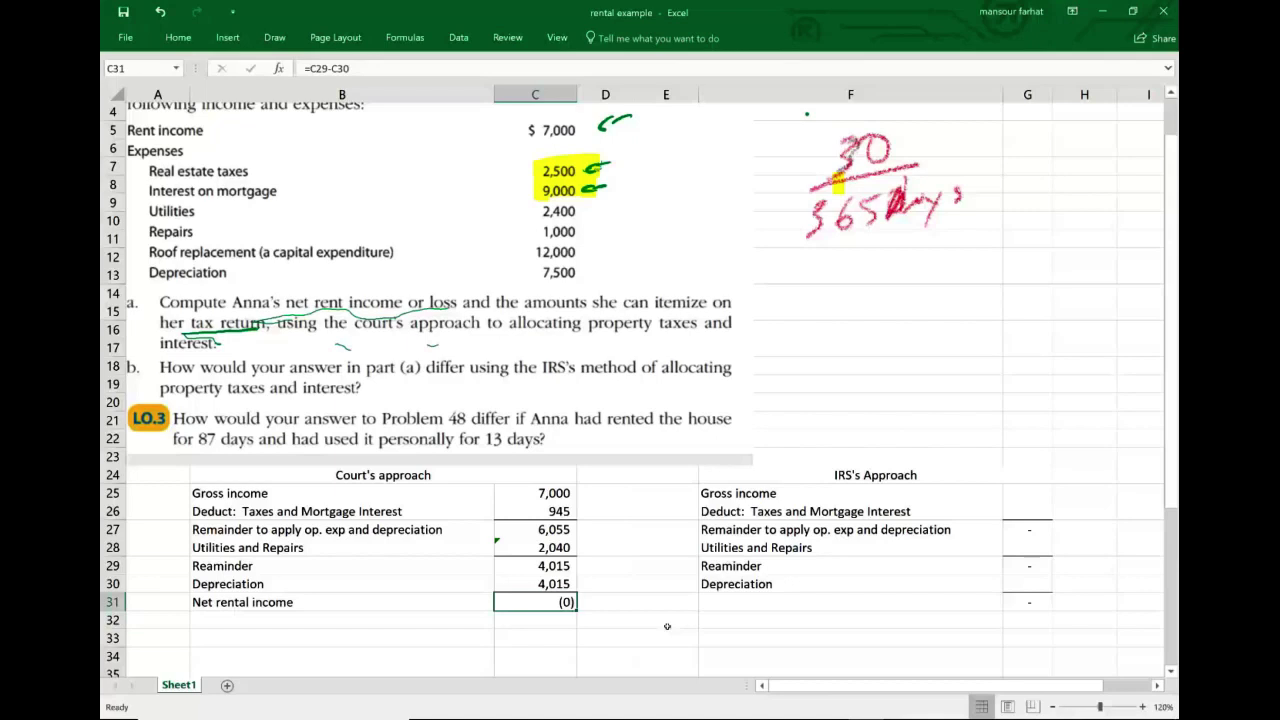
# - Change the green drawing pen's ink colour to red
pyautogui.click(508, 38)
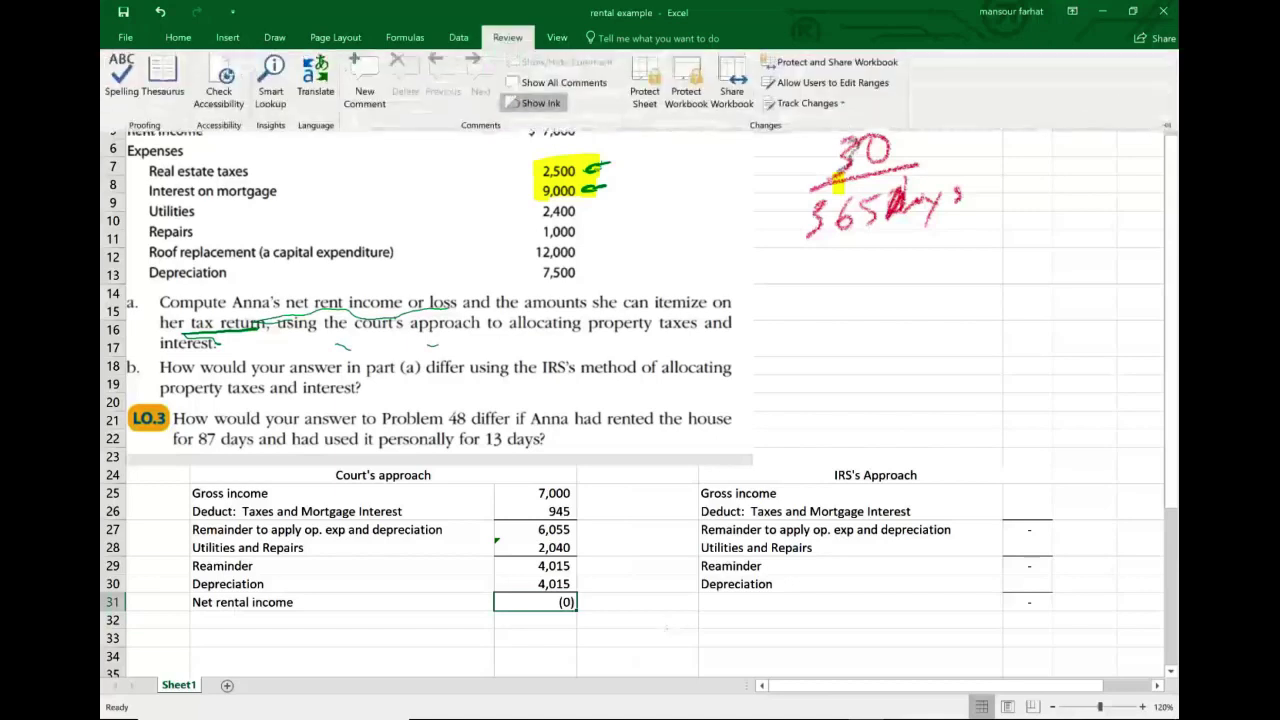
pyautogui.click(275, 38)
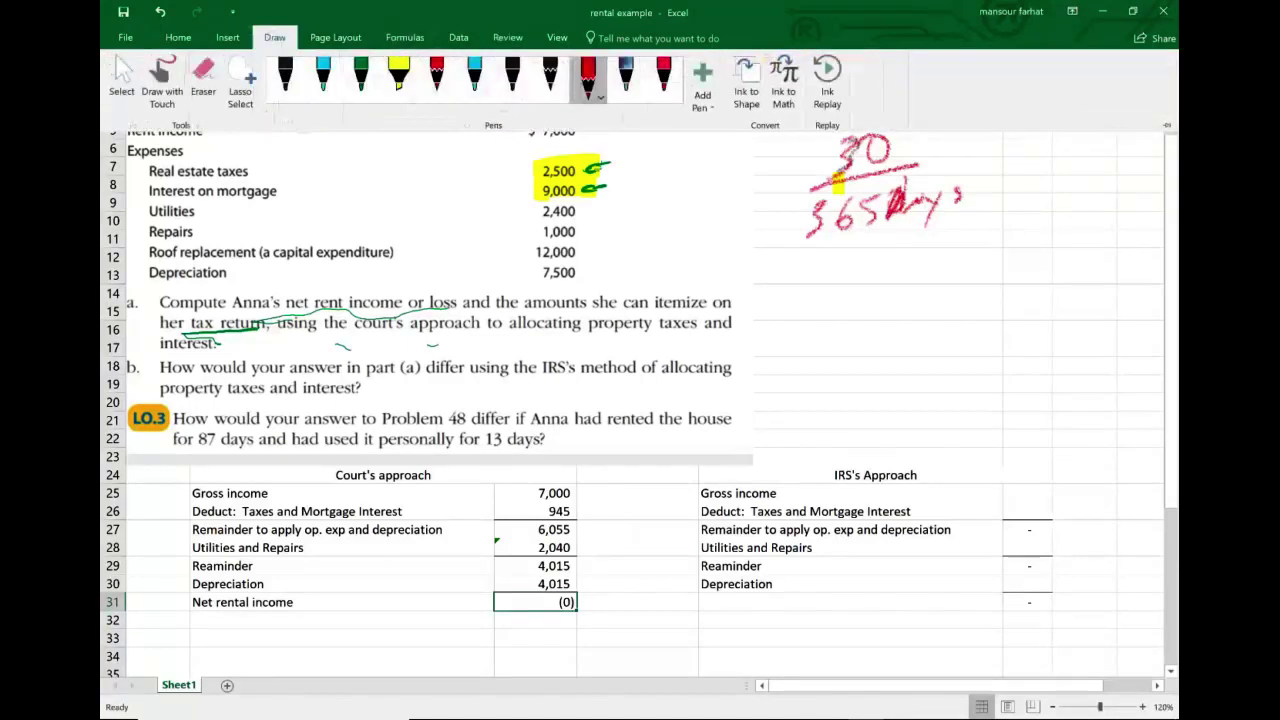
pyautogui.click(361, 76)
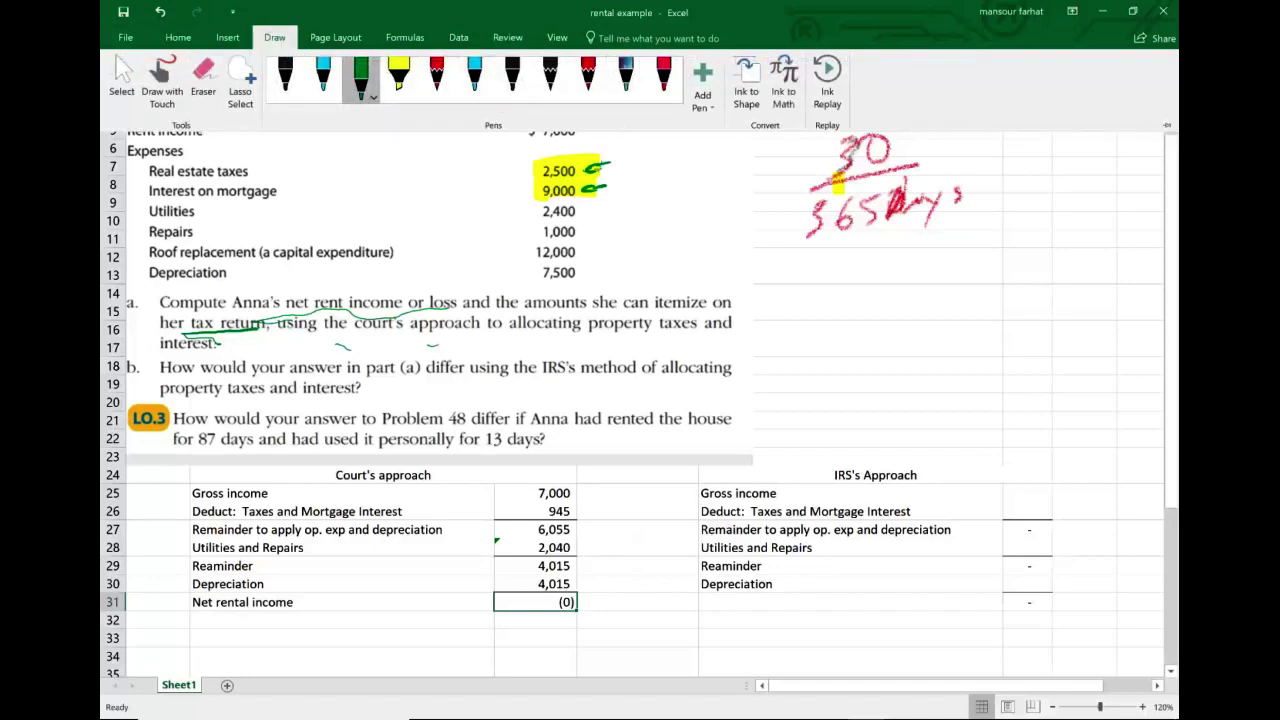
pyautogui.click(364, 86)
pyautogui.click(365, 212)
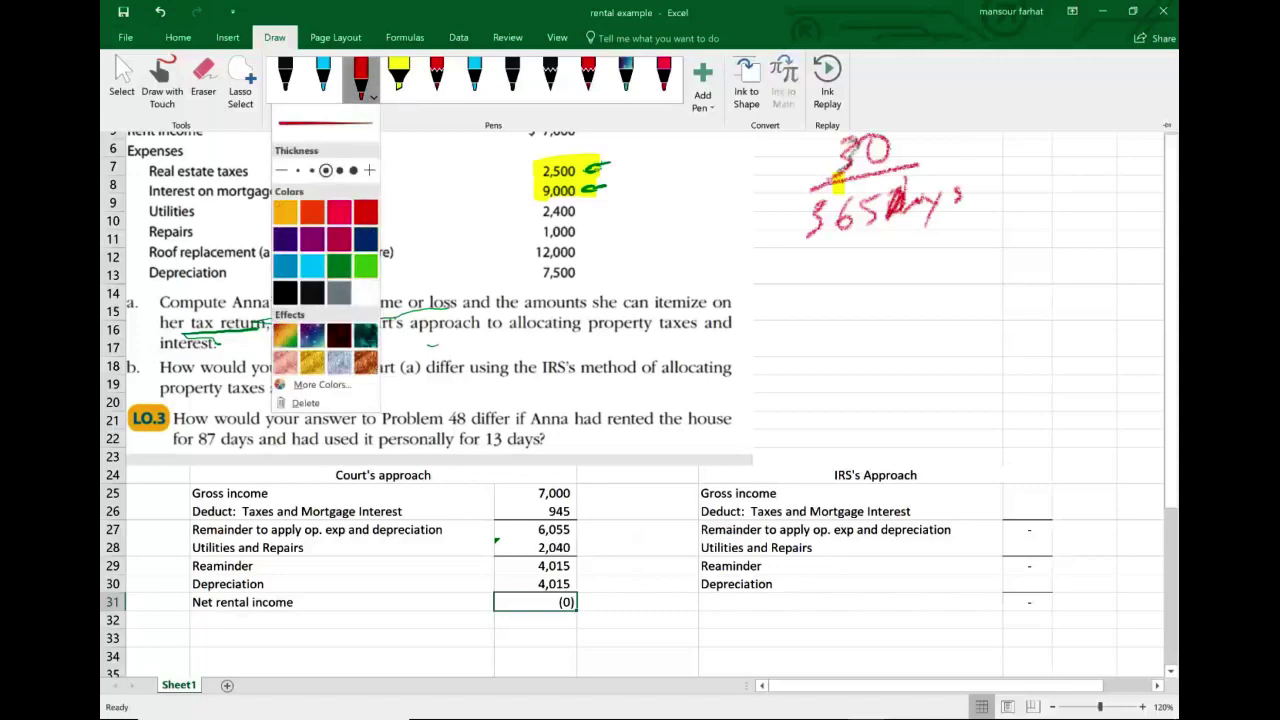
# - Handwrite 11,500 in red in the blank column G area and circle the real estate tax and mortgage interest amounts
pyautogui.click(1000, 170)
pyautogui.moveTo(998, 167)
pyautogui.mouseDown()
pyautogui.moveTo(1000, 186)
pyautogui.moveTo(1017, 184)
pyautogui.mouseUp()
pyautogui.moveTo(1025, 177); pyautogui.dragTo(1057, 167)
pyautogui.moveTo(1072, 170); pyautogui.dragTo(1086, 170)
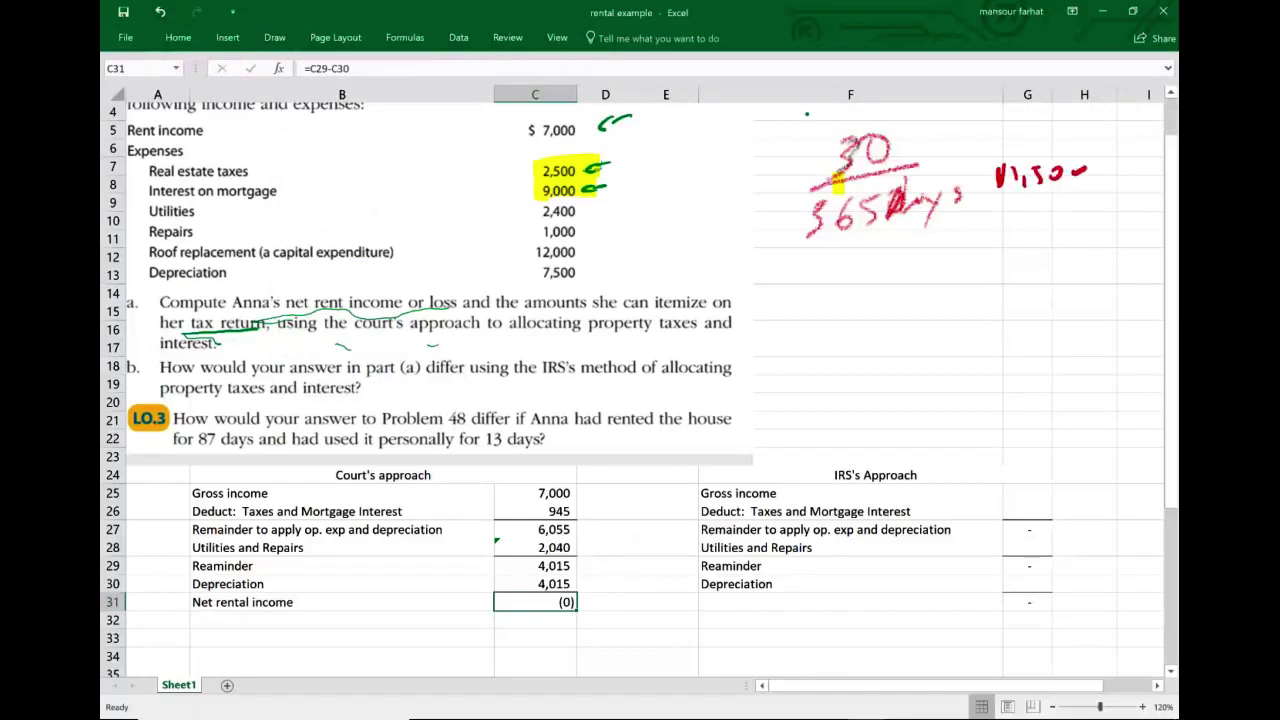
pyautogui.moveTo(566, 155); pyautogui.dragTo(602, 160)
# - Handwrite a minus sign and 945 below the handwritten 11,500 and rule a line beneath them
pyautogui.moveTo(964, 218)
pyautogui.mouseDown()
pyautogui.moveTo(1029, 211)
pyautogui.moveTo(1031, 226)
pyautogui.mouseUp()
pyautogui.moveTo(1047, 205); pyautogui.dragTo(1047, 223)
pyautogui.moveTo(1062, 206); pyautogui.dragTo(1060, 217)
pyautogui.moveTo(1063, 207); pyautogui.dragTo(1077, 204)
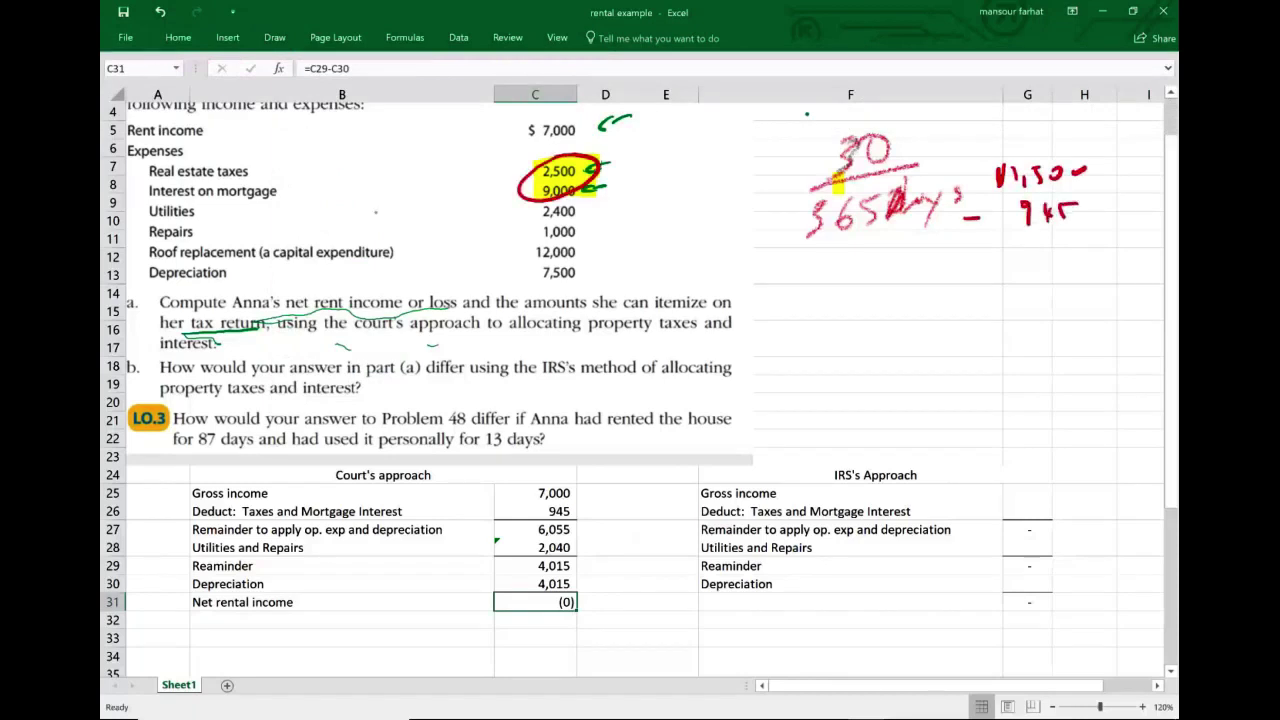
pyautogui.moveTo(975, 251); pyautogui.dragTo(1107, 222)
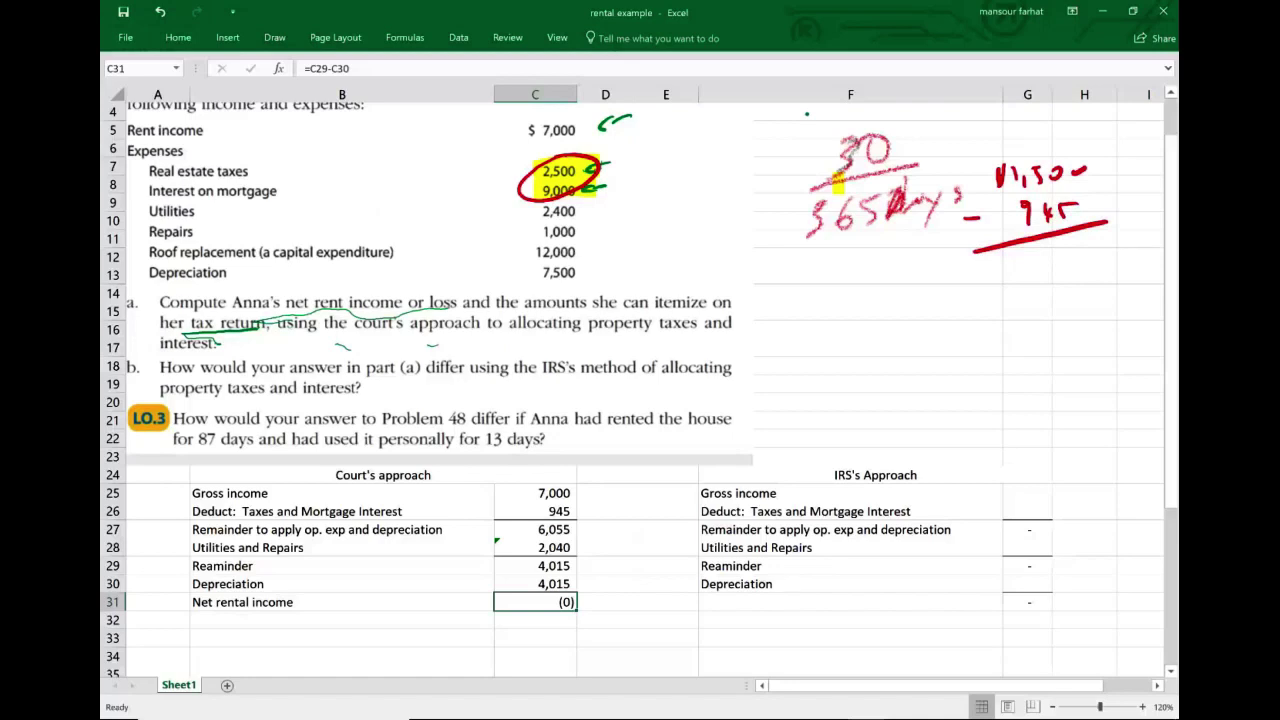
# - Handwrite 10,555 below the subtraction line, double-underline and circle it, and underline "can itemize" in part a
pyautogui.moveTo(986, 266); pyautogui.dragTo(983, 291)
pyautogui.moveTo(997, 272); pyautogui.dragTo(998, 270)
pyautogui.moveTo(1017, 269)
pyautogui.mouseDown()
pyautogui.moveTo(1016, 284)
pyautogui.moveTo(1078, 272)
pyautogui.mouseUp()
pyautogui.moveTo(988, 290); pyautogui.dragTo(1116, 268)
pyautogui.moveTo(988, 322); pyautogui.dragTo(1100, 298)
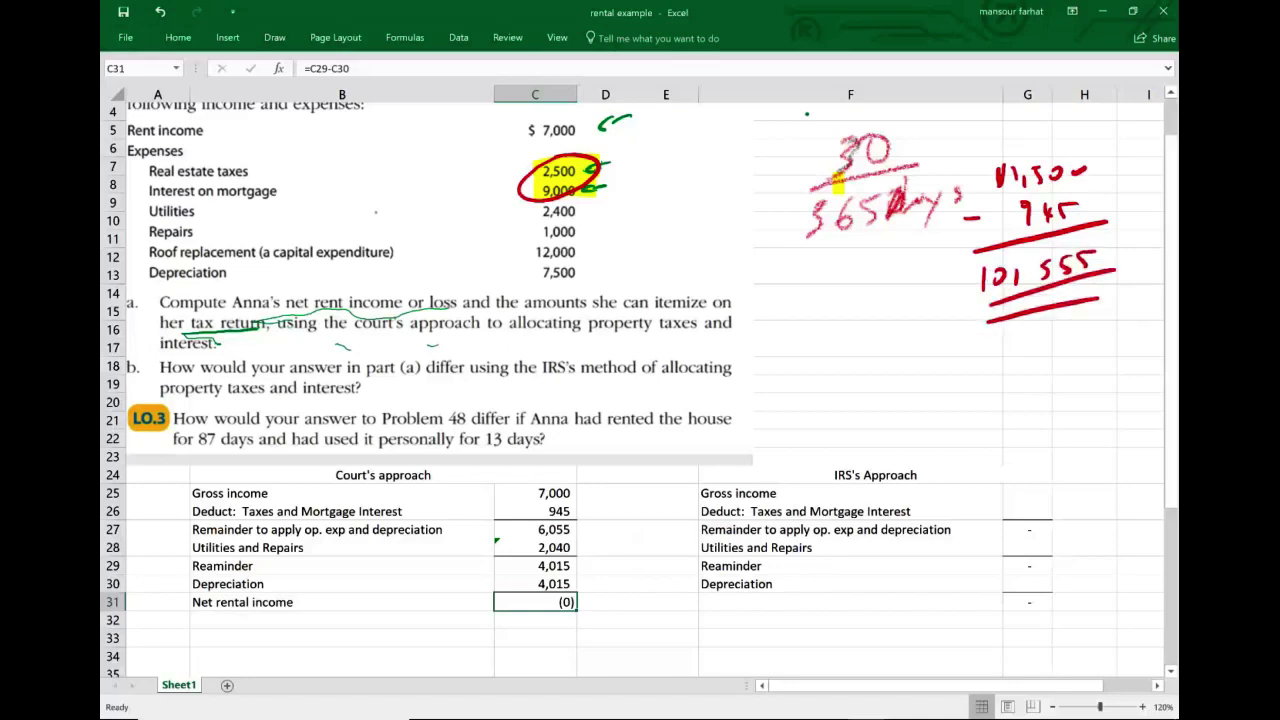
pyautogui.moveTo(632, 310); pyautogui.dragTo(707, 308)
pyautogui.moveTo(1117, 234)
pyautogui.mouseDown()
pyautogui.moveTo(988, 313)
pyautogui.moveTo(1130, 224)
pyautogui.mouseUp()
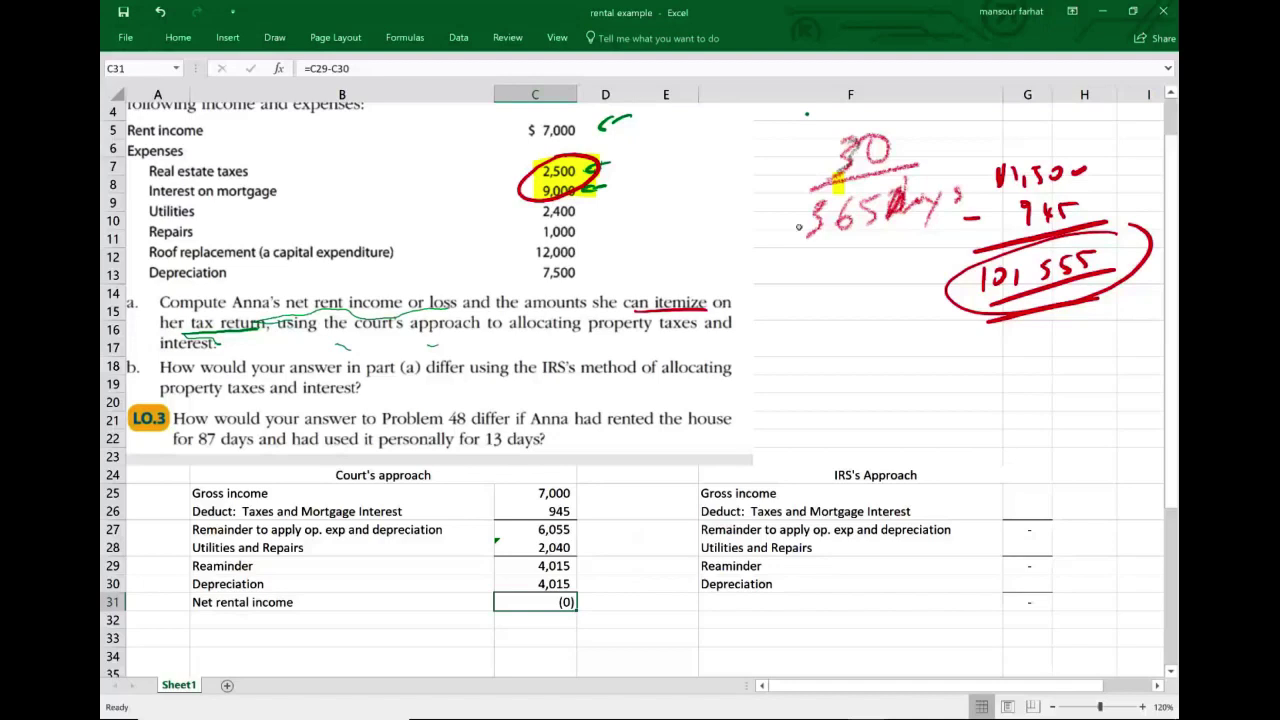
# - Enter 7000 as the IRS's approach gross income in G25
pyautogui.click(1037, 497)
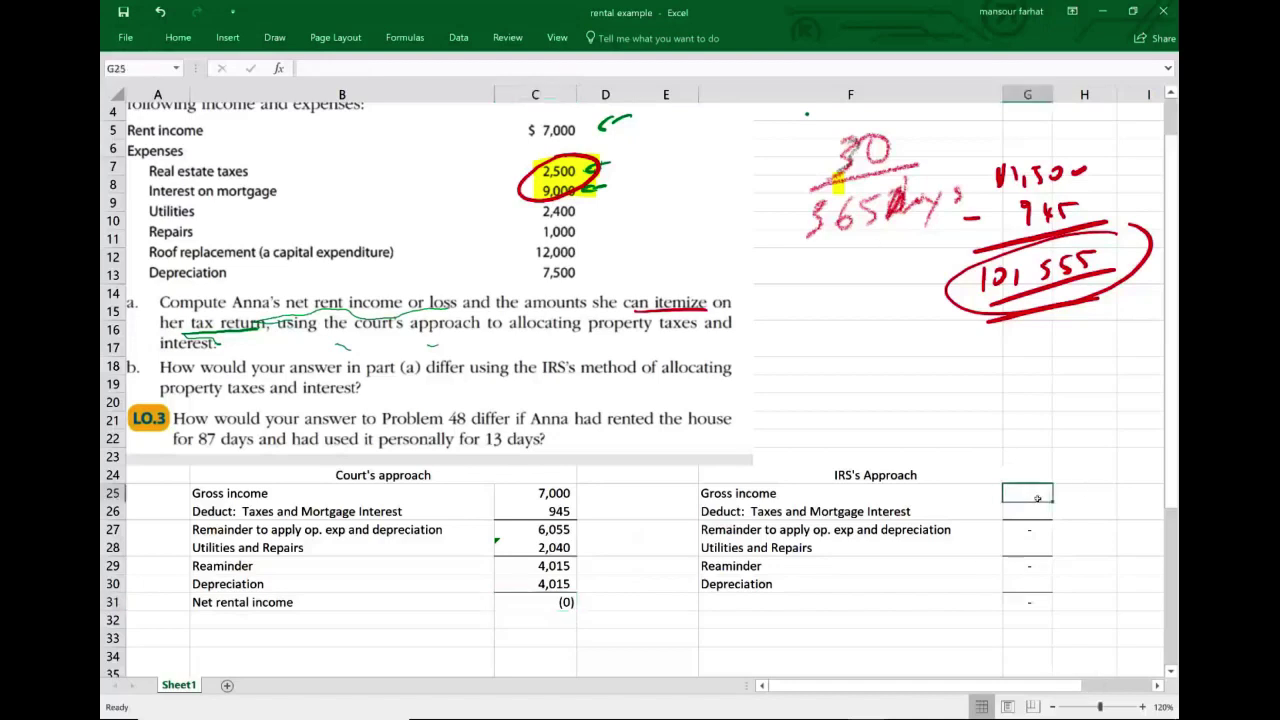
pyautogui.write('7000')
pyautogui.press('Return')
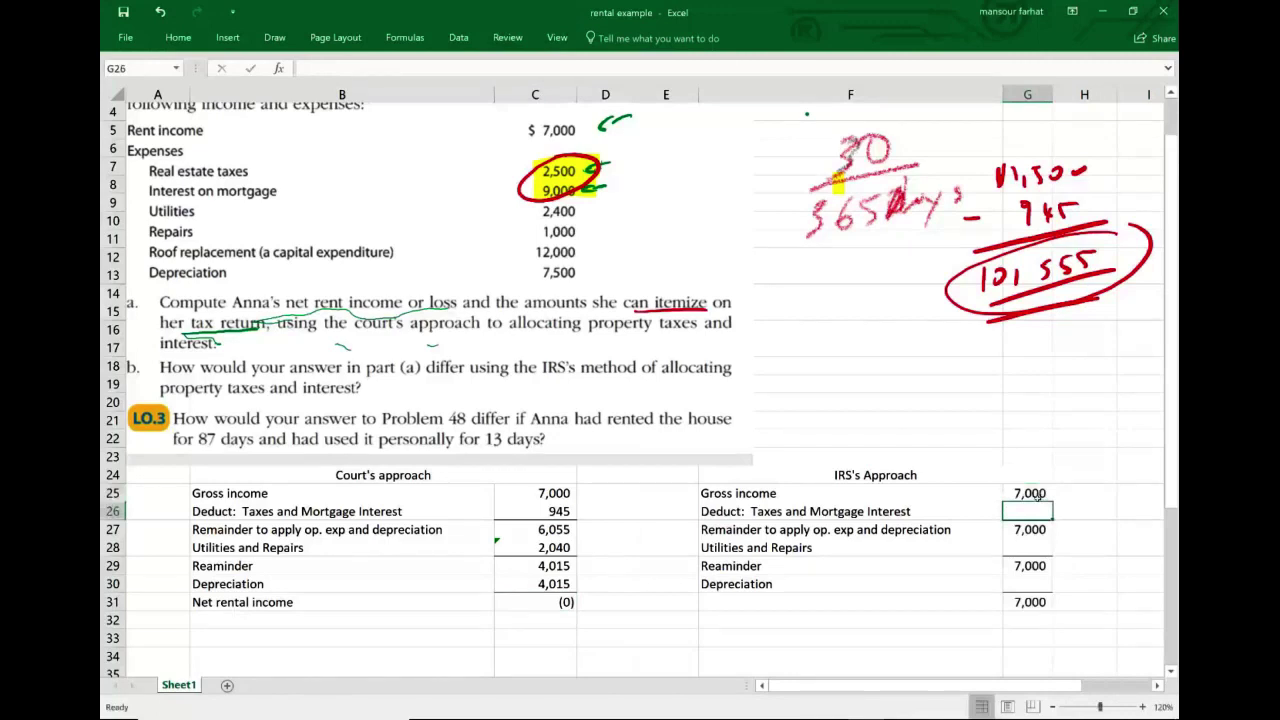
# - Calculate the IRS's approach taxes and mortgage interest deduction in G26 with the formula =(2500+9000)*(30/50)
pyautogui.write('=(2500')
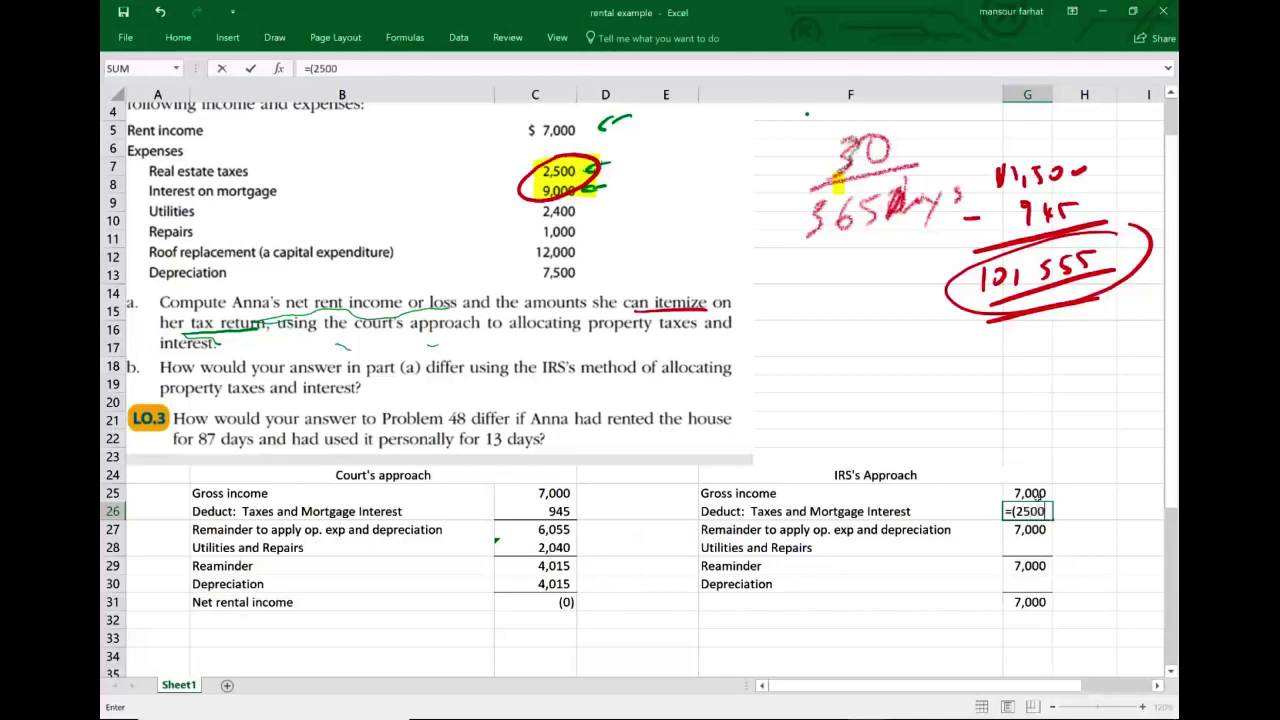
pyautogui.write('+9000)')
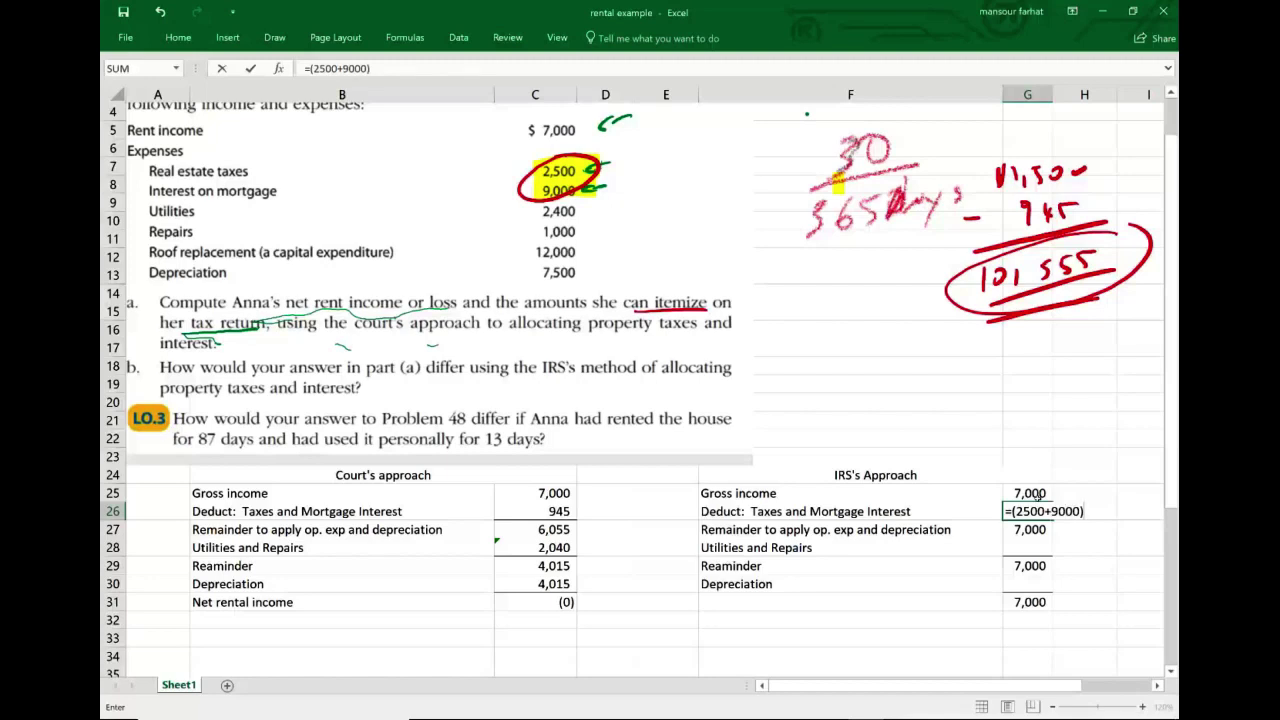
pyautogui.write('*30')
pyautogui.write('/50')
pyautogui.write(')')
pyautogui.write('(')
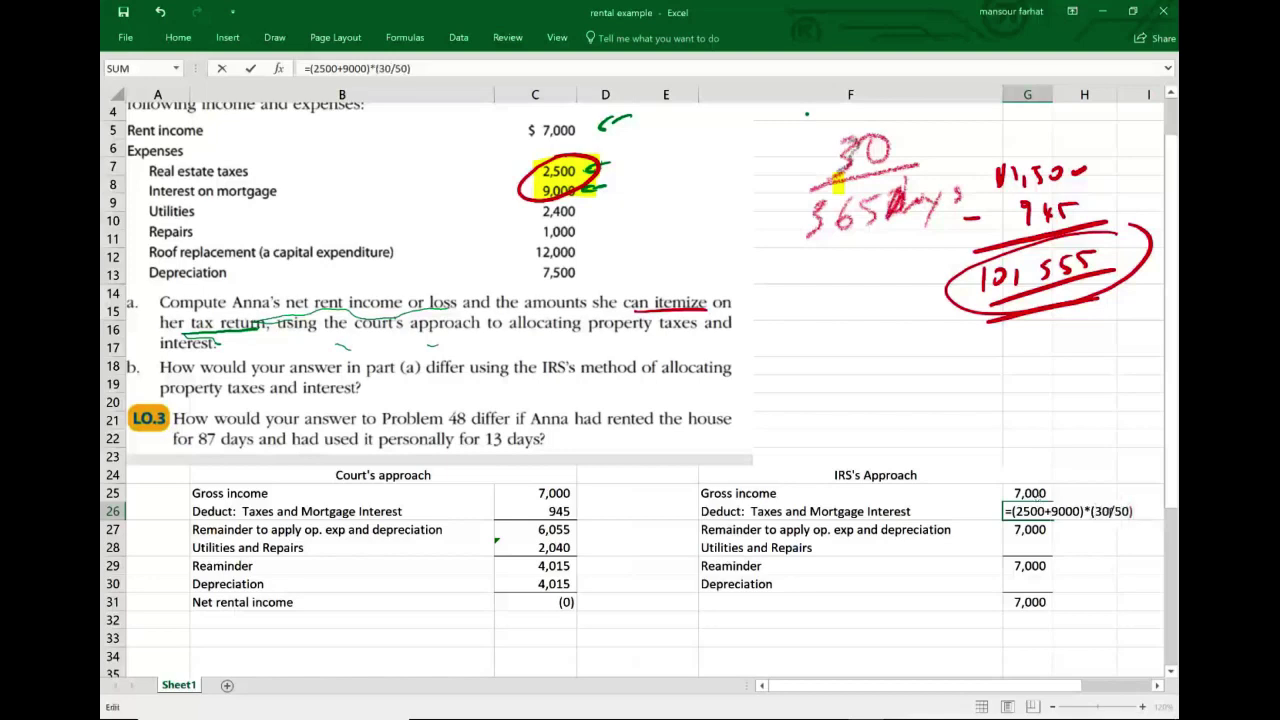
pyautogui.press('Return')
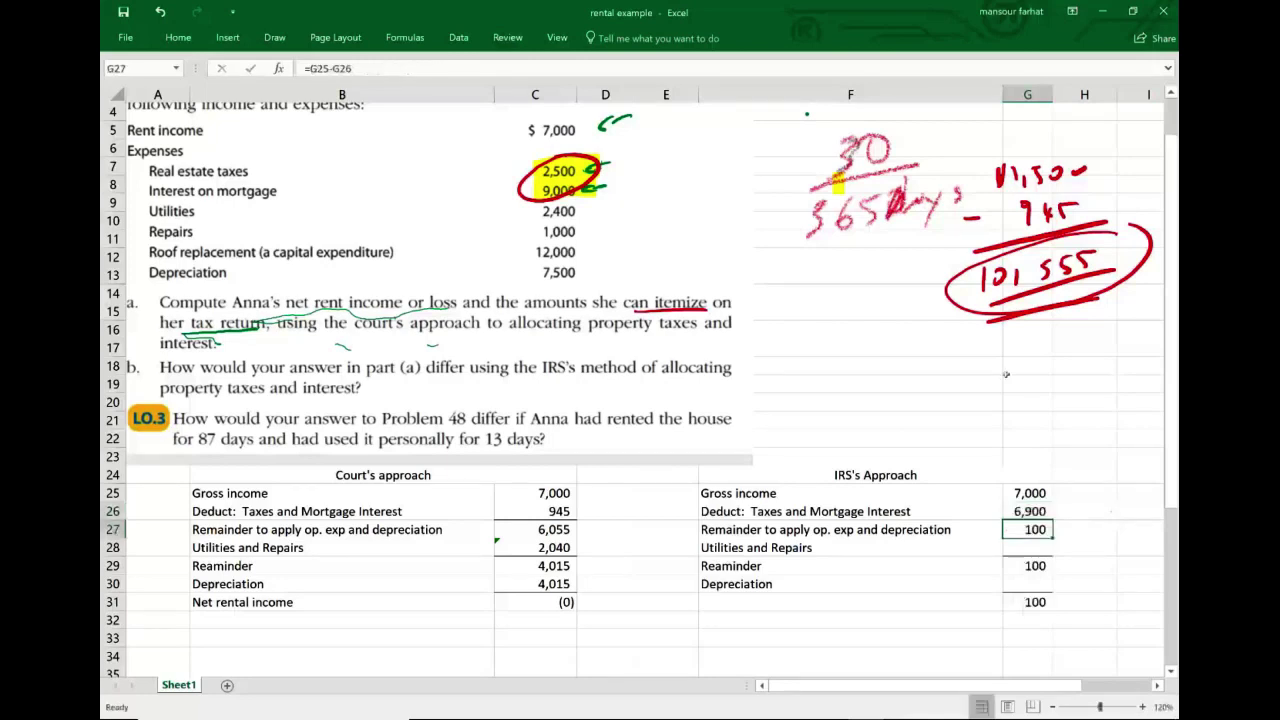
# - Compare the taxes and mortgage interest formulas of the court's approach in C26 and the IRS's approach in G26
pyautogui.doubleClick(544, 515)
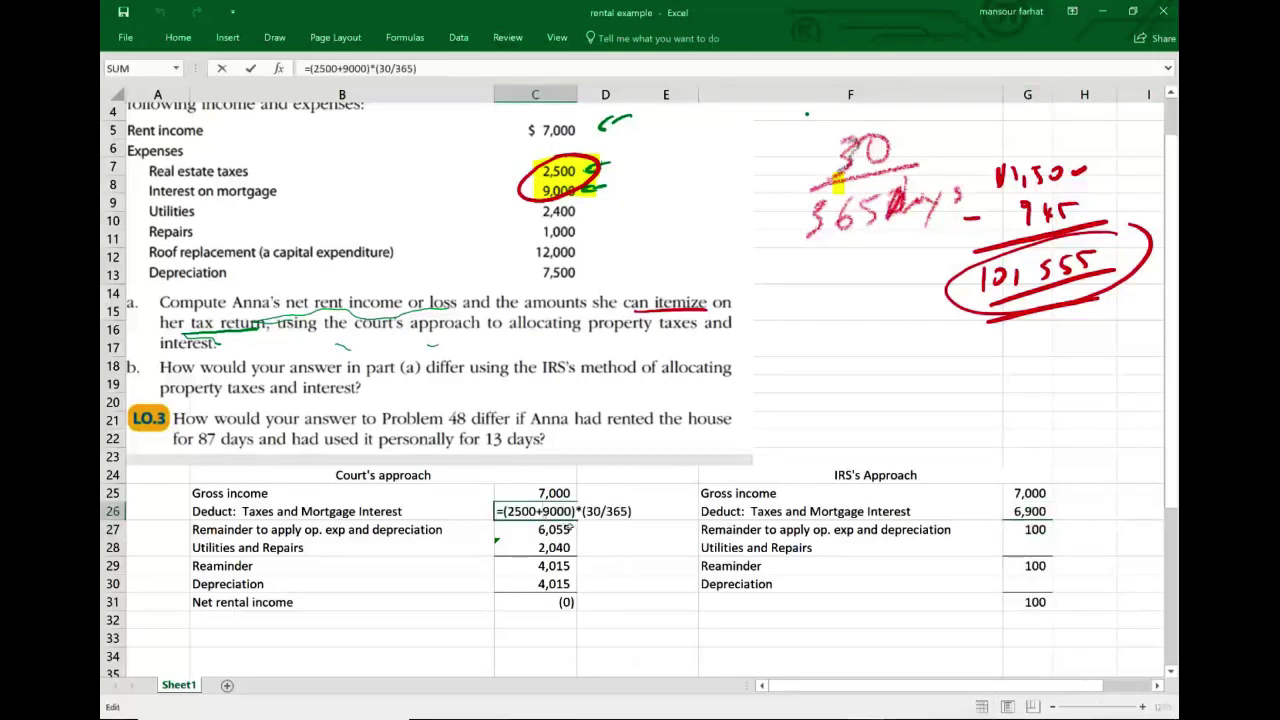
pyautogui.press('Escape')
pyautogui.click(1027, 510)
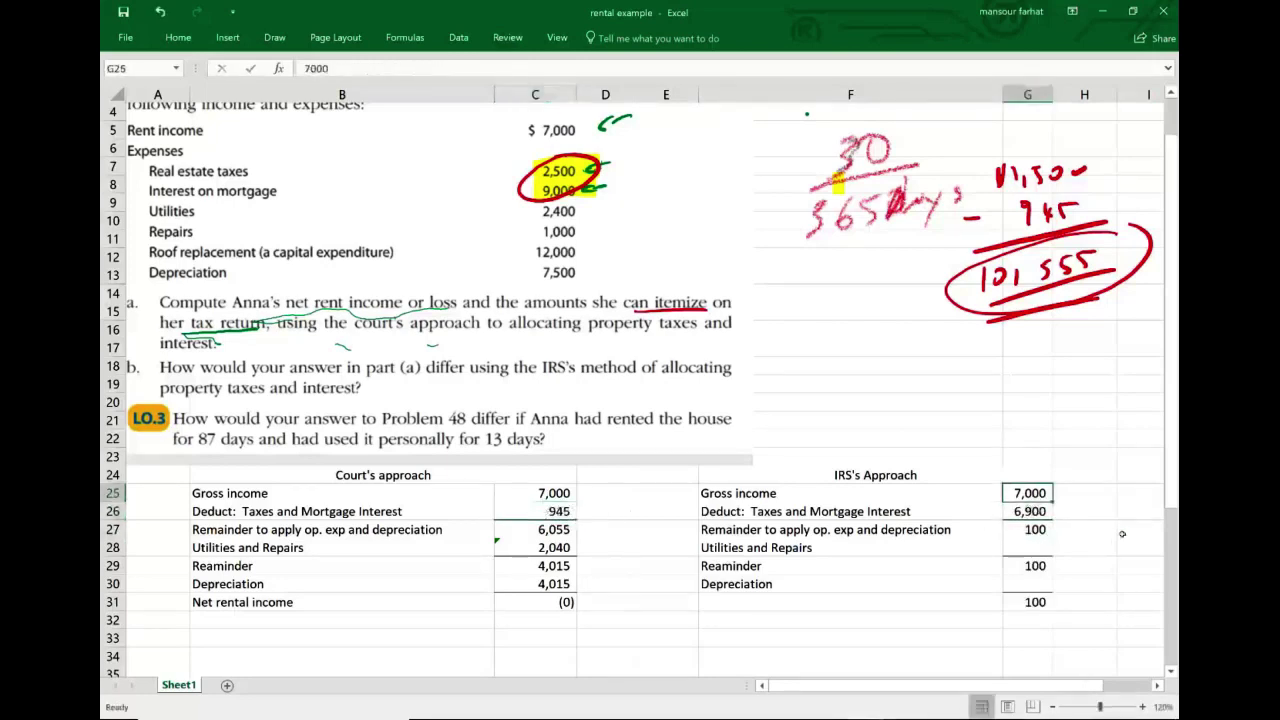
pyautogui.doubleClick(1018, 511)
pyautogui.press('Escape')
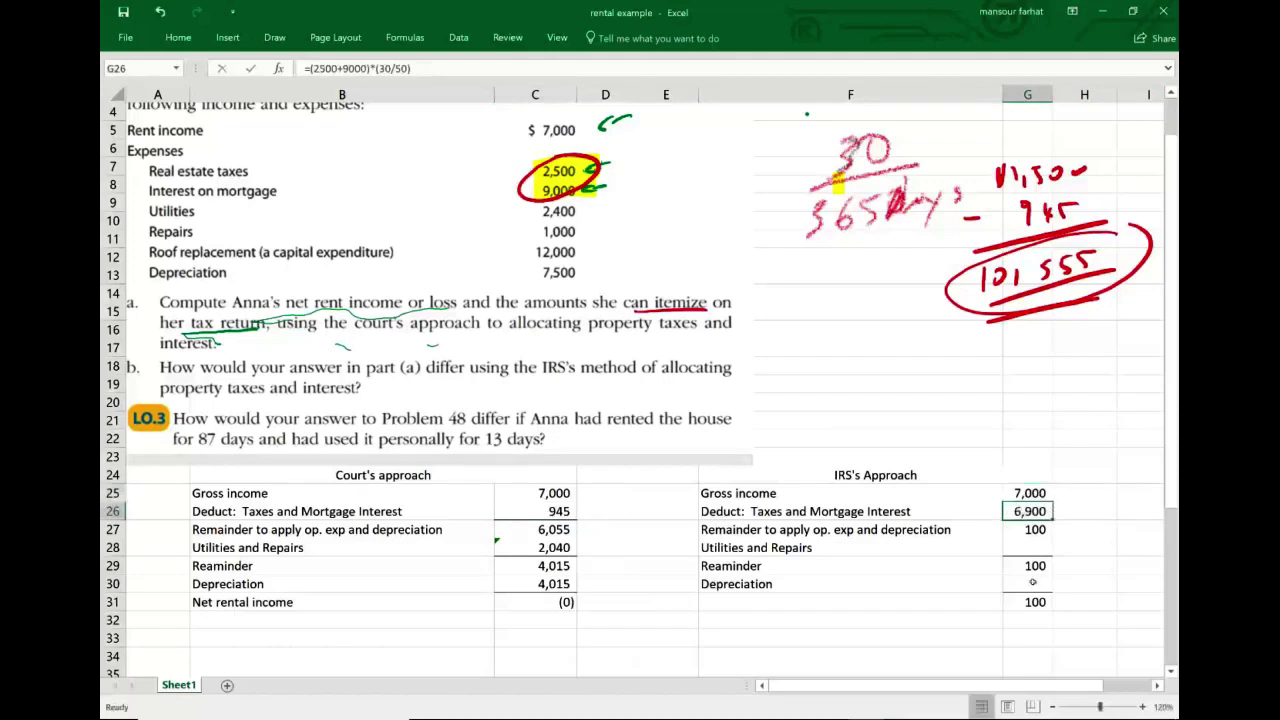
pyautogui.click(1038, 532)
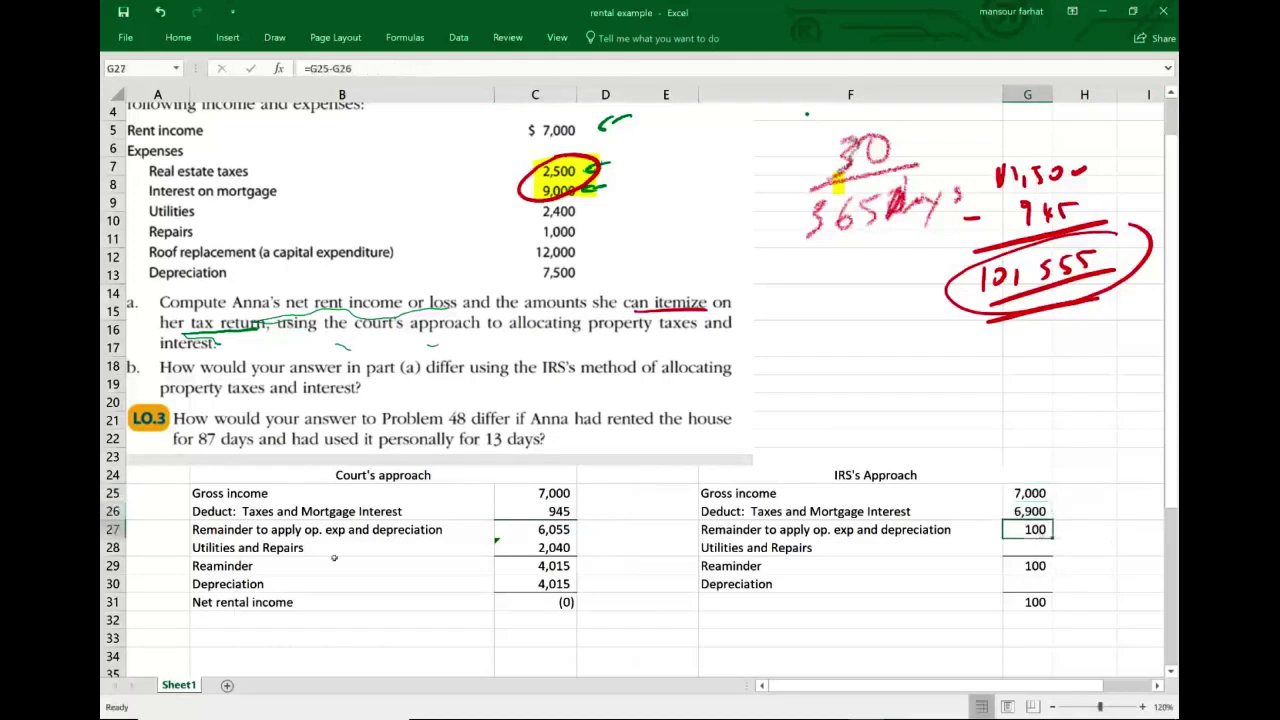
# - Check the court's utilities and repairs formula in C28 and enter 100 for the IRS's approach utilities and repairs in G28
pyautogui.doubleClick(548, 547)
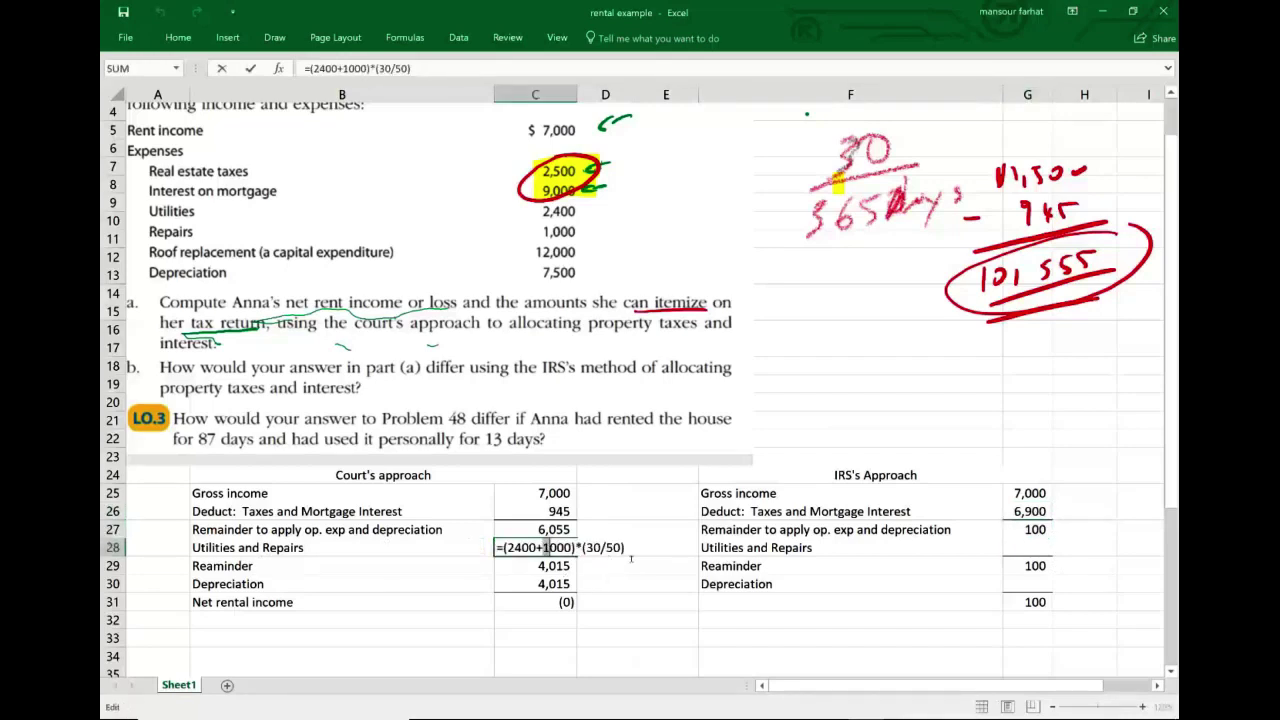
pyautogui.press('Escape')
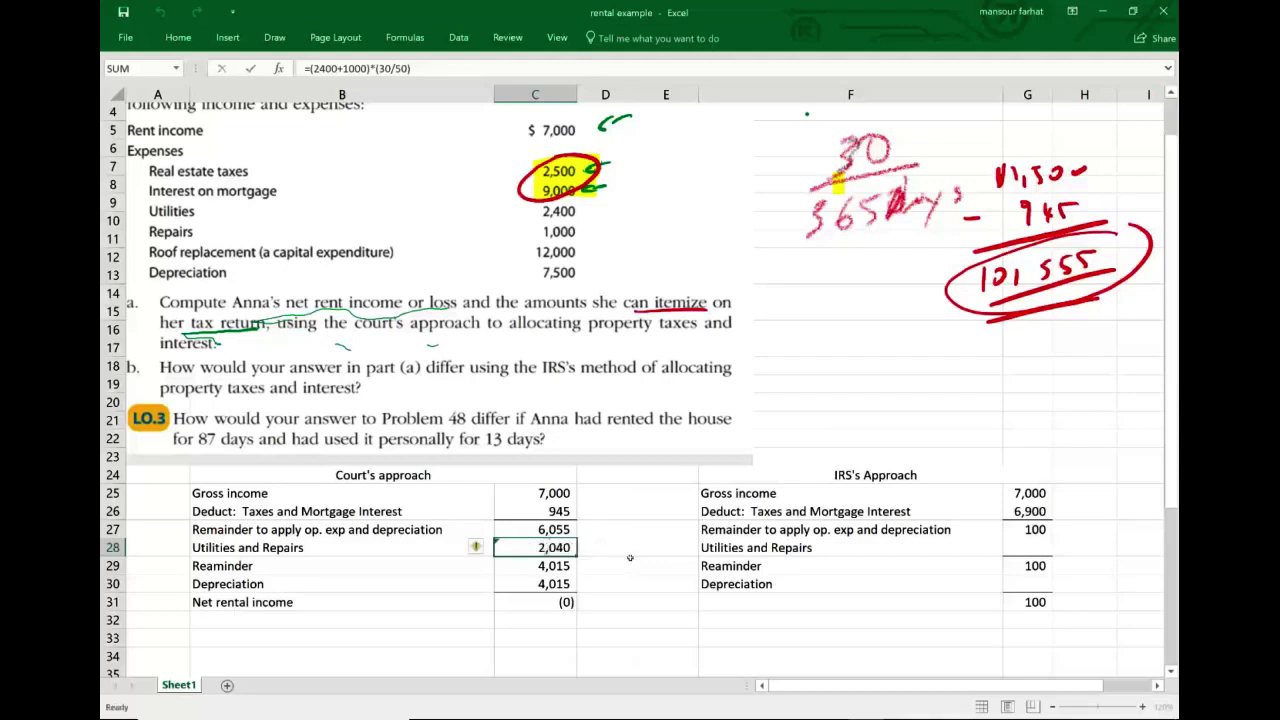
pyautogui.click(1044, 555)
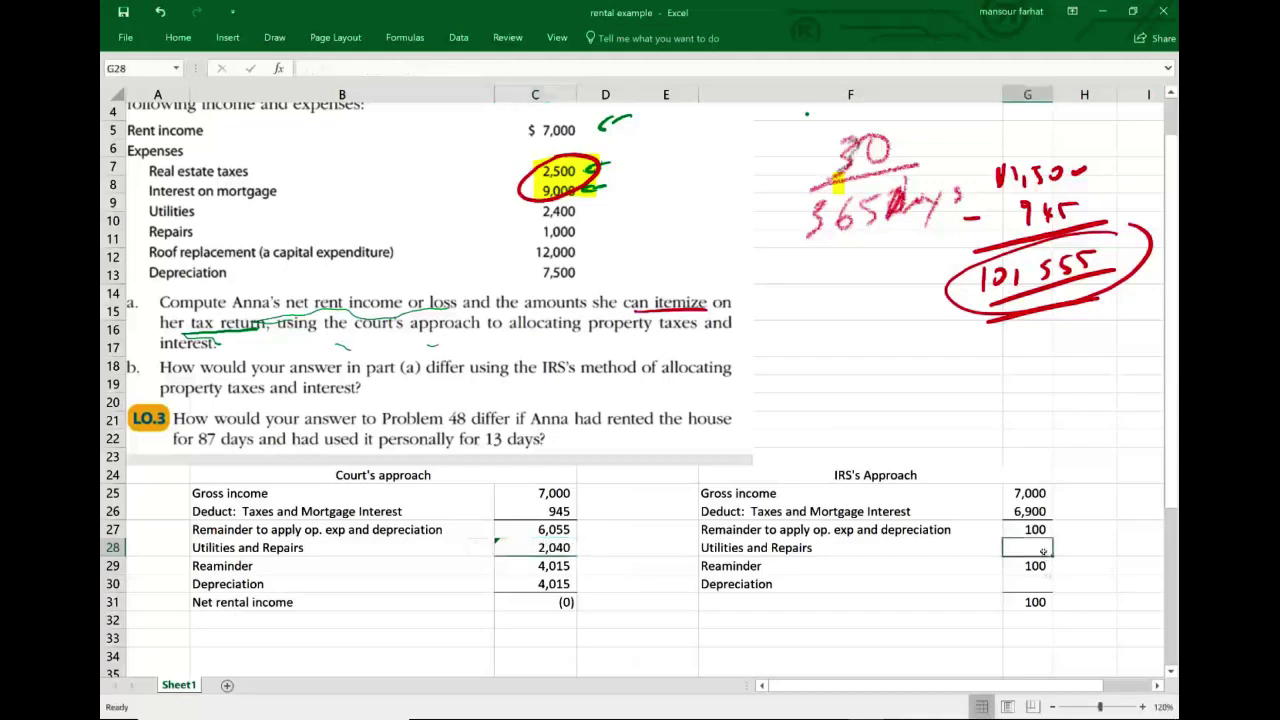
pyautogui.write('100')
pyautogui.press('Return')
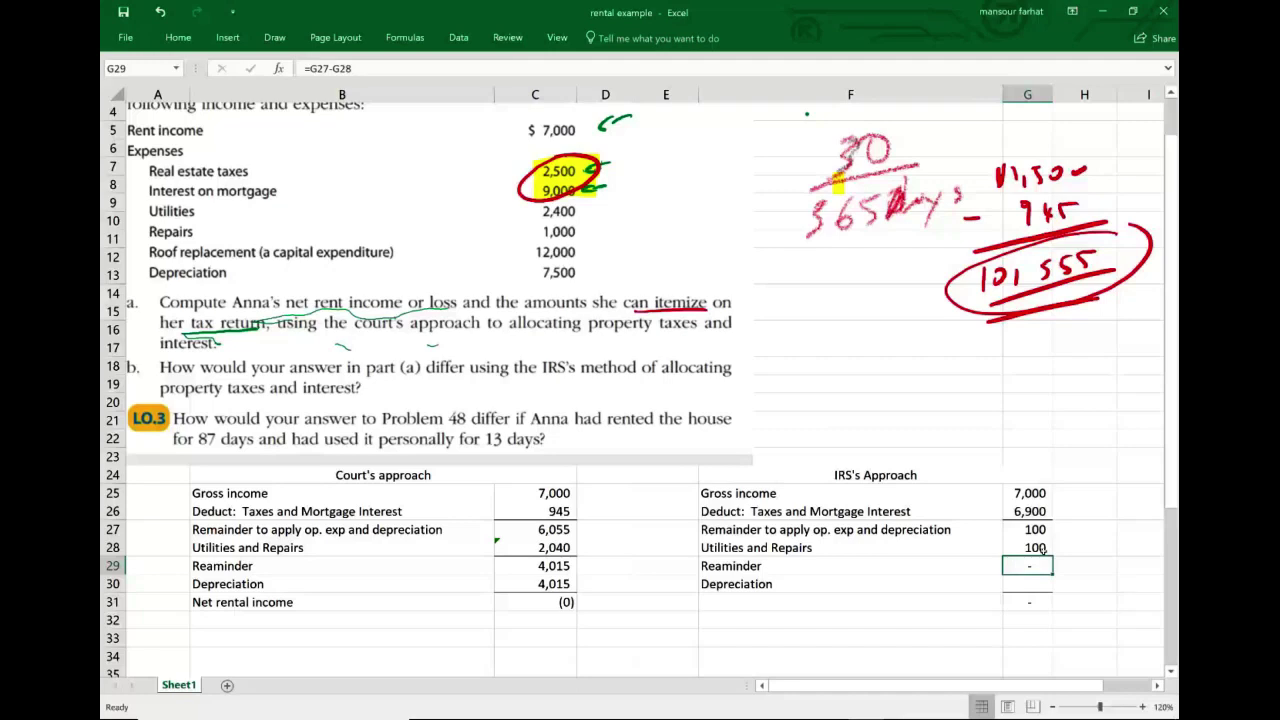
# - Mark up the court's approach in red pencil: box its amounts, add a question mark, and circle Utilities and Repairs and Depreciation with arrows
pyautogui.click(275, 38)
pyautogui.click(437, 76)
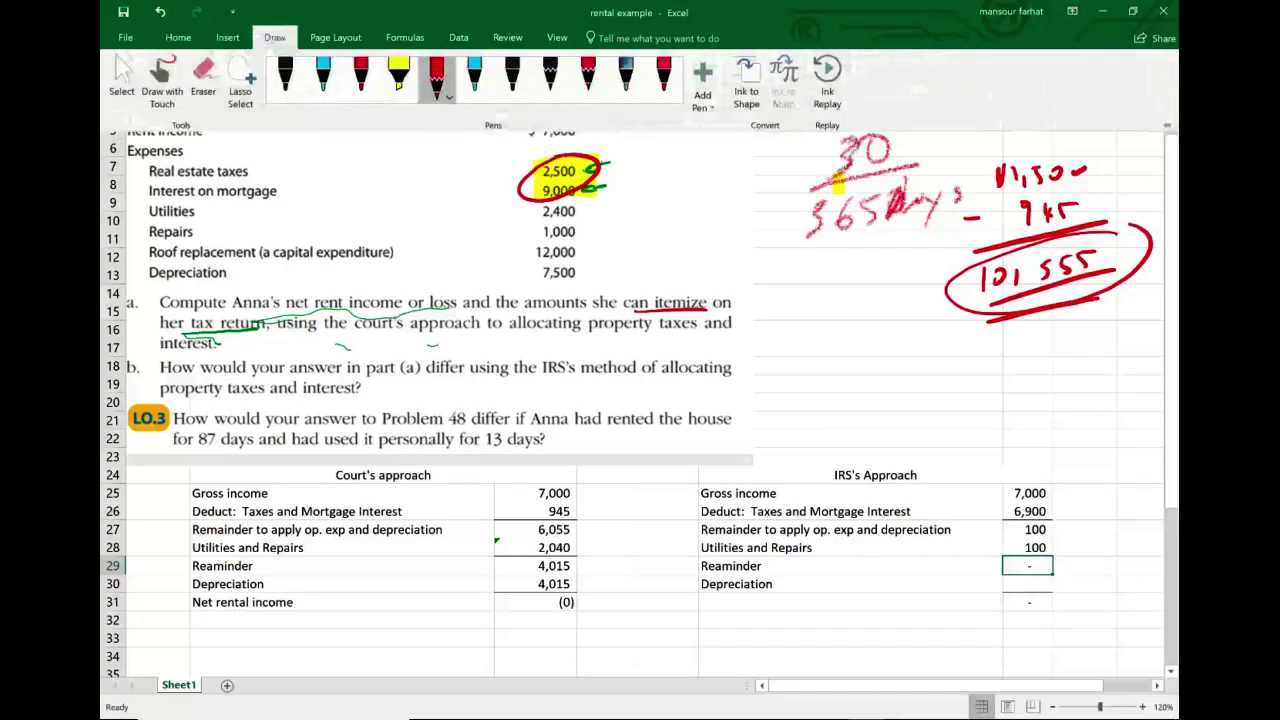
pyautogui.moveTo(487, 472)
pyautogui.mouseDown()
pyautogui.moveTo(477, 594)
pyautogui.moveTo(562, 645)
pyautogui.moveTo(600, 455)
pyautogui.moveTo(490, 468)
pyautogui.mouseUp()
pyautogui.moveTo(630, 560); pyautogui.dragTo(636, 590)
pyautogui.click(637, 605)
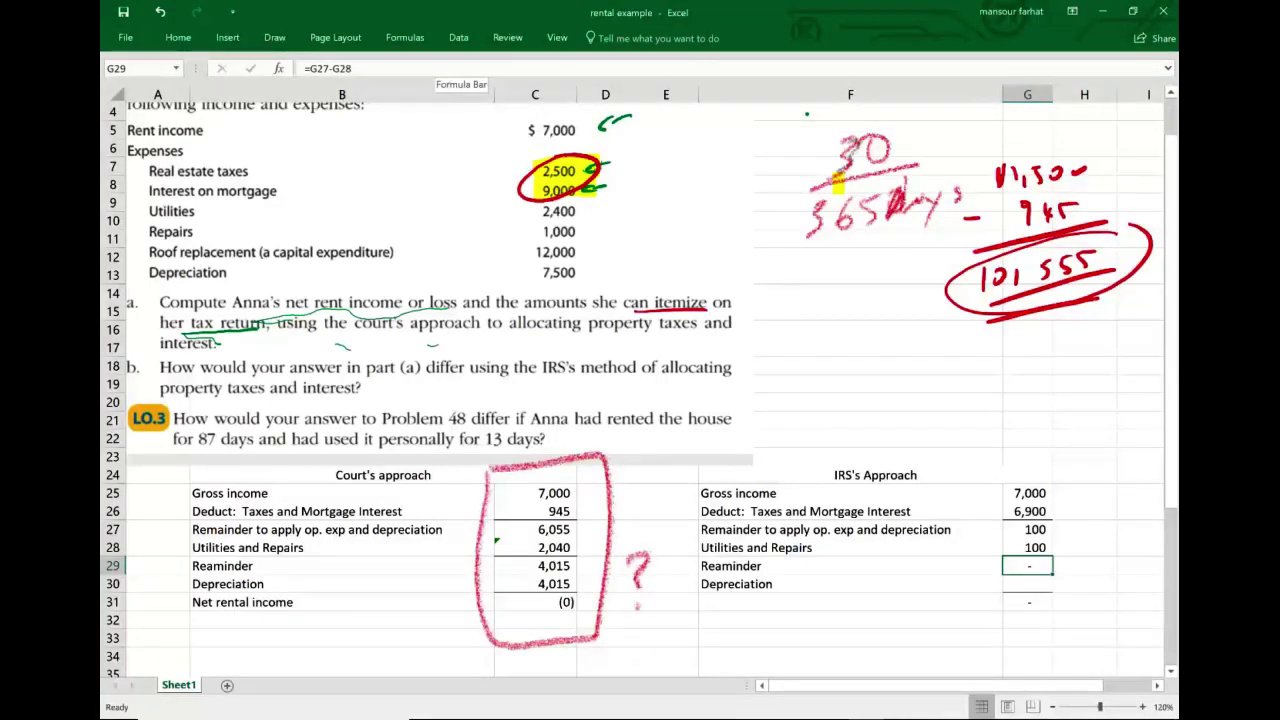
pyautogui.moveTo(208, 535)
pyautogui.mouseDown()
pyautogui.moveTo(176, 544)
pyautogui.moveTo(308, 555)
pyautogui.moveTo(196, 537)
pyautogui.moveTo(175, 548)
pyautogui.moveTo(190, 584)
pyautogui.moveTo(282, 560)
pyautogui.mouseUp()
pyautogui.moveTo(491, 585)
pyautogui.mouseDown()
pyautogui.moveTo(523, 582)
pyautogui.moveTo(510, 544)
pyautogui.mouseUp()
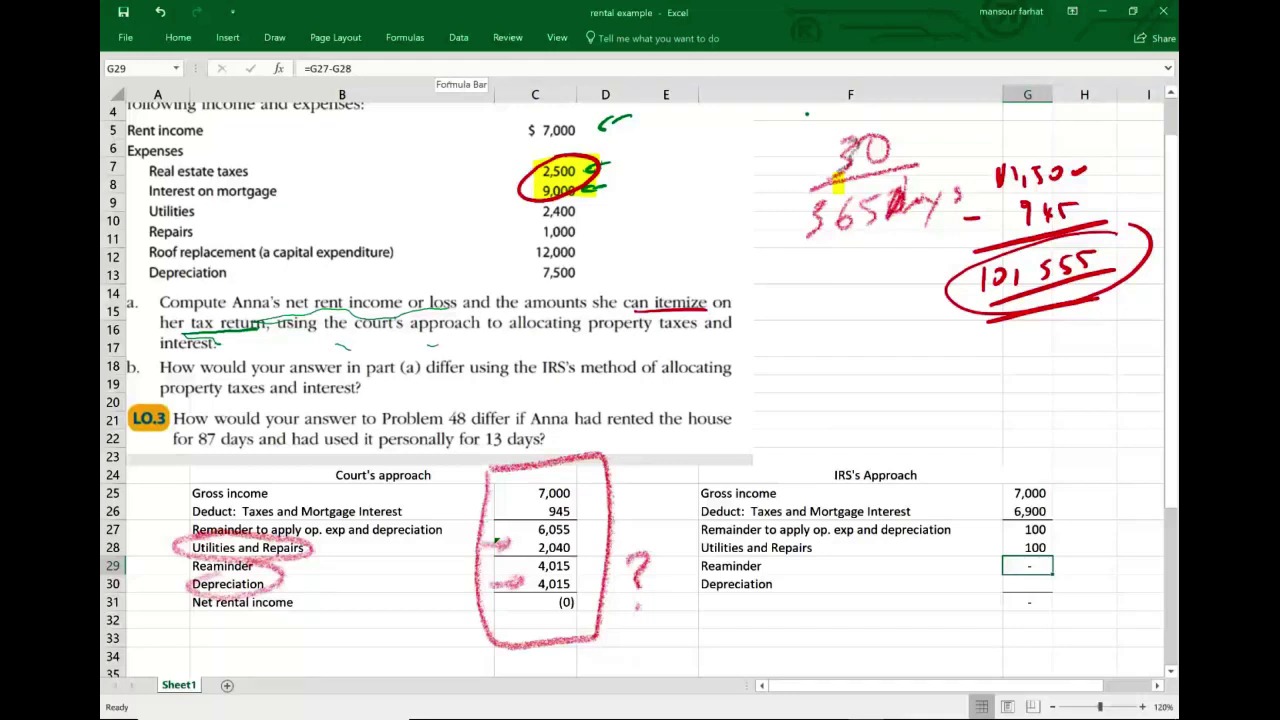
# - Circle the court's 945, connect it with an arrow to the circled handwritten total, and circle the IRS's 6,900 deduction
pyautogui.moveTo(562, 500)
pyautogui.mouseDown()
pyautogui.moveTo(525, 518)
pyautogui.moveTo(1005, 355)
pyautogui.moveTo(1010, 340)
pyautogui.mouseUp()
pyautogui.moveTo(993, 329); pyautogui.dragTo(1021, 323)
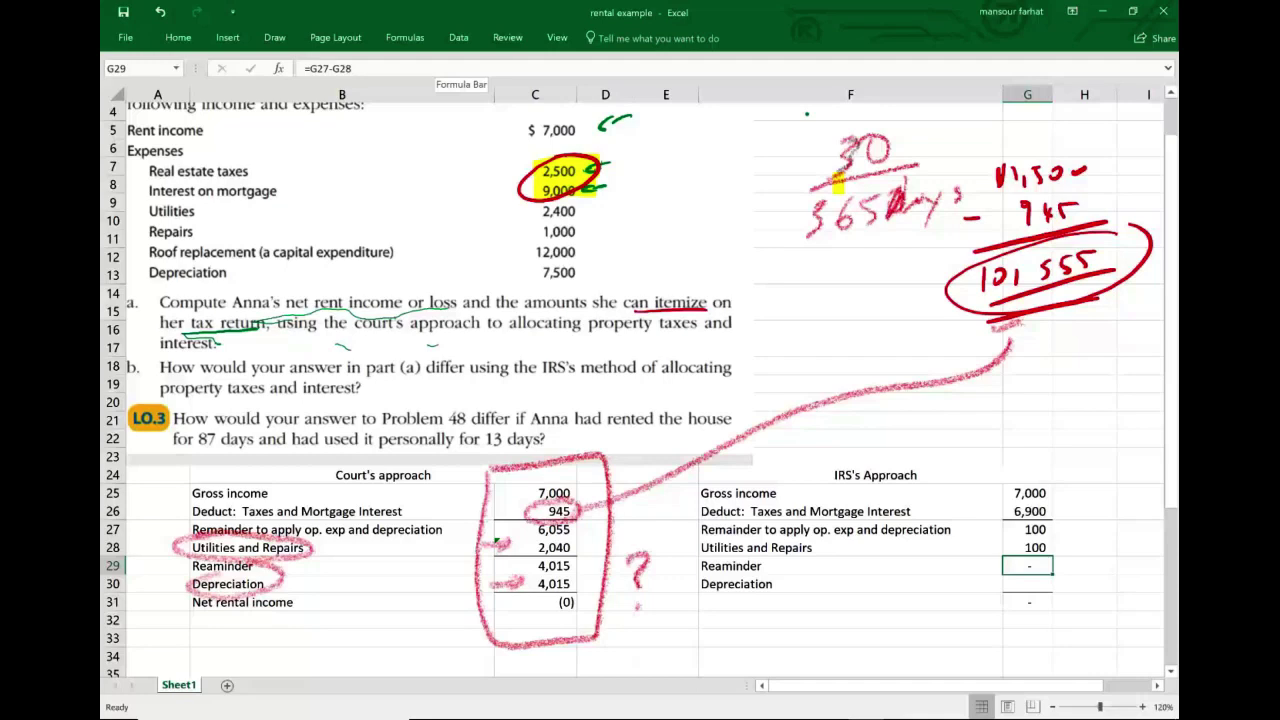
pyautogui.moveTo(1021, 323); pyautogui.dragTo(1034, 335)
pyautogui.moveTo(1030, 501)
pyautogui.mouseDown()
pyautogui.moveTo(1009, 504)
pyautogui.moveTo(1058, 517)
pyautogui.moveTo(1016, 501)
pyautogui.mouseUp()
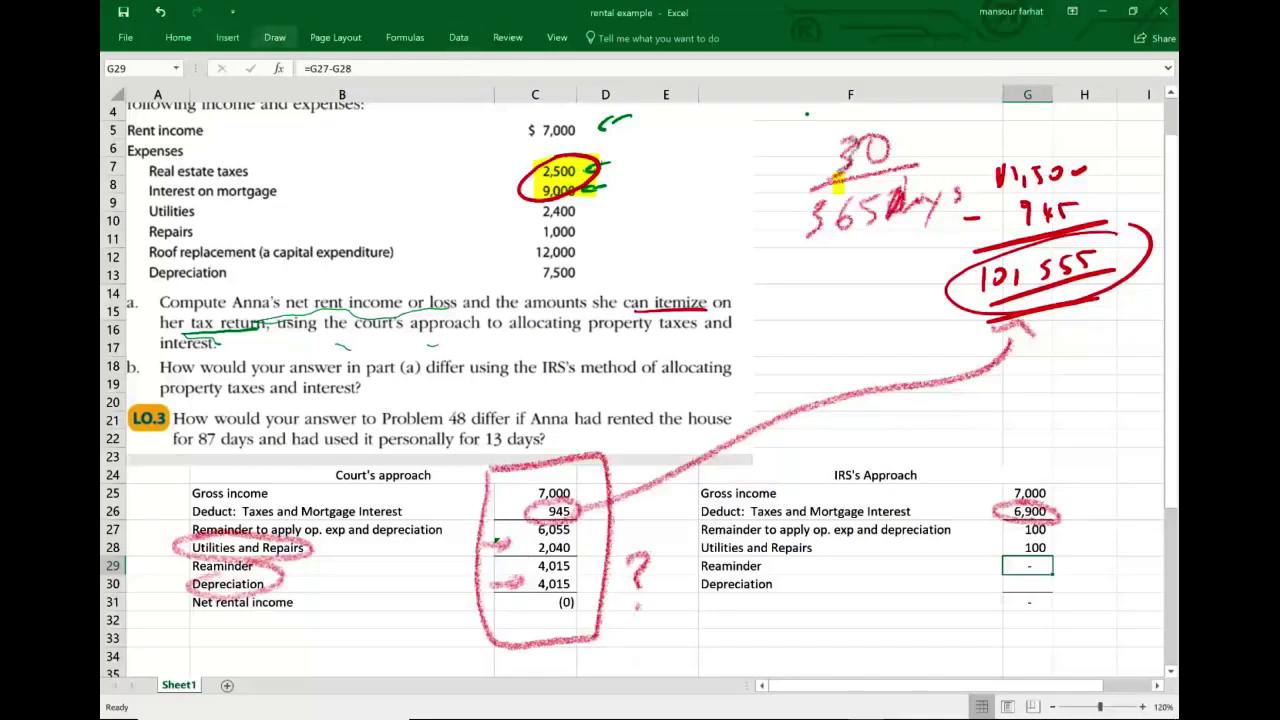
# - Change the ink pen to dark blue and handwrite 11,500 minus 6,900 with a ruled line beneath the IRS's approach table
pyautogui.click(274, 37)
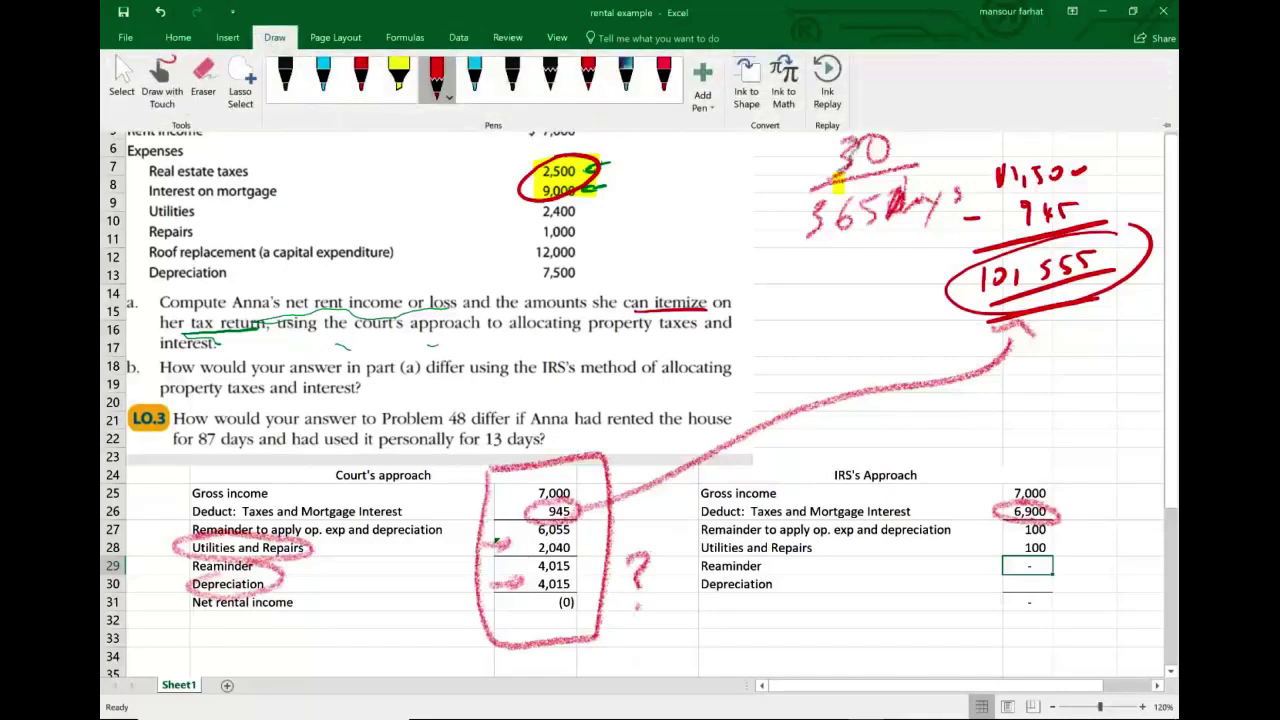
pyautogui.click(122, 78)
pyautogui.moveTo(857, 587); pyautogui.dragTo(859, 611)
pyautogui.click(274, 37)
pyautogui.click(323, 80)
pyautogui.click(323, 80)
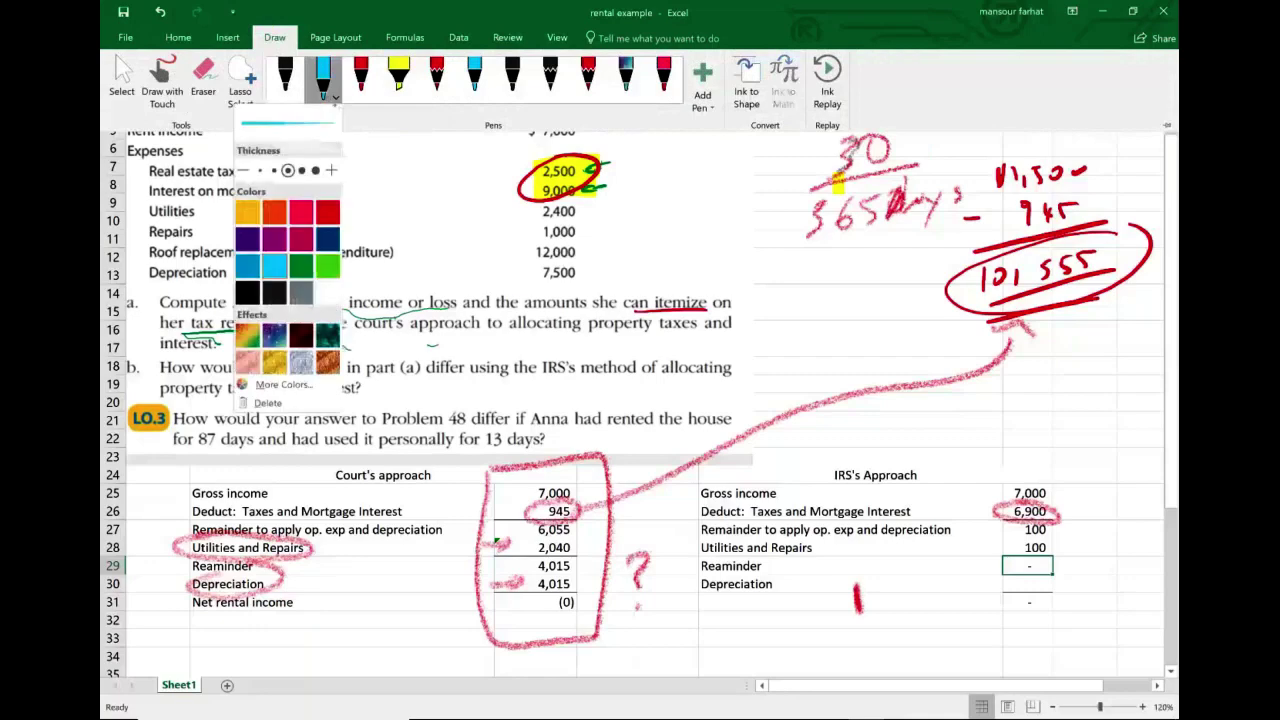
pyautogui.click(328, 239)
pyautogui.moveTo(858, 587)
pyautogui.mouseDown()
pyautogui.moveTo(860, 612)
pyautogui.moveTo(873, 612)
pyautogui.mouseUp()
pyautogui.moveTo(884, 607); pyautogui.dragTo(947, 591)
pyautogui.moveTo(822, 637)
pyautogui.mouseDown()
pyautogui.moveTo(856, 630)
pyautogui.moveTo(889, 651)
pyautogui.mouseUp()
pyautogui.moveTo(905, 621)
pyautogui.mouseDown()
pyautogui.moveTo(903, 636)
pyautogui.moveTo(941, 627)
pyautogui.mouseUp()
pyautogui.moveTo(860, 670)
pyautogui.mouseDown()
pyautogui.moveTo(949, 628)
pyautogui.moveTo(922, 663)
pyautogui.moveTo(968, 642)
pyautogui.moveTo(962, 653)
pyautogui.mouseUp()
pyautogui.moveTo(994, 633)
pyautogui.mouseDown()
pyautogui.moveTo(986, 647)
pyautogui.moveTo(1030, 638)
pyautogui.mouseUp()
pyautogui.moveTo(1037, 634)
pyautogui.mouseDown()
pyautogui.moveTo(1062, 635)
pyautogui.moveTo(1054, 628)
pyautogui.mouseUp()
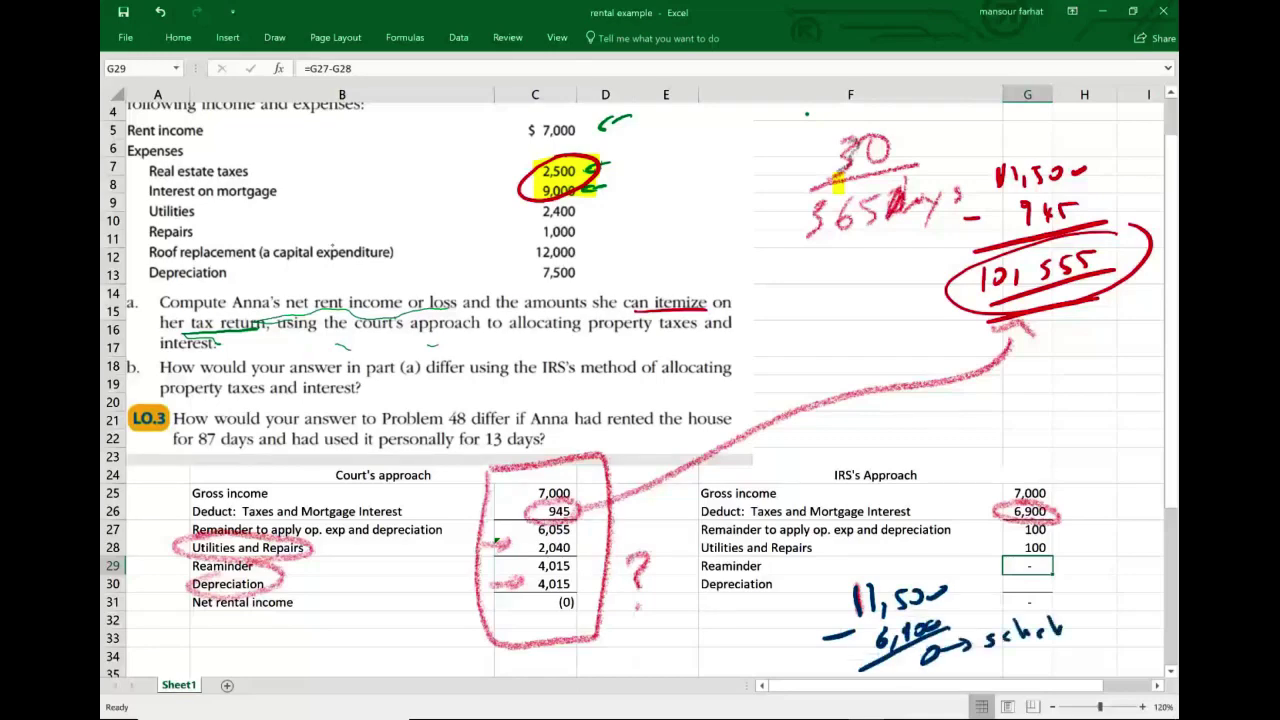
pyautogui.moveTo(919, 657); pyautogui.dragTo(1060, 629)
# - Handwrite a double-underlined 4,600 below the subtraction line and draw a large circle around the court's approach table
pyautogui.scroll(-1, 632, 390)
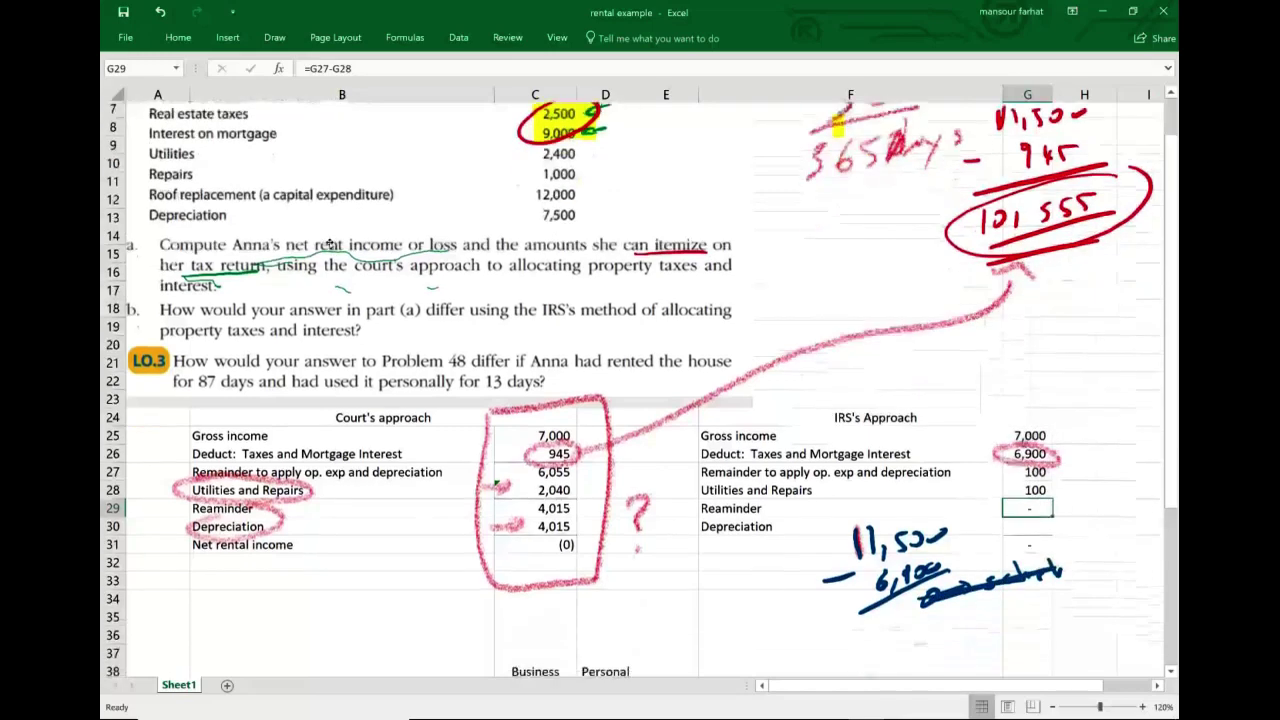
pyautogui.moveTo(876, 630)
pyautogui.mouseDown()
pyautogui.moveTo(895, 650)
pyautogui.moveTo(911, 636)
pyautogui.mouseUp()
pyautogui.moveTo(930, 621); pyautogui.dragTo(957, 630)
pyautogui.moveTo(914, 654); pyautogui.dragTo(960, 631)
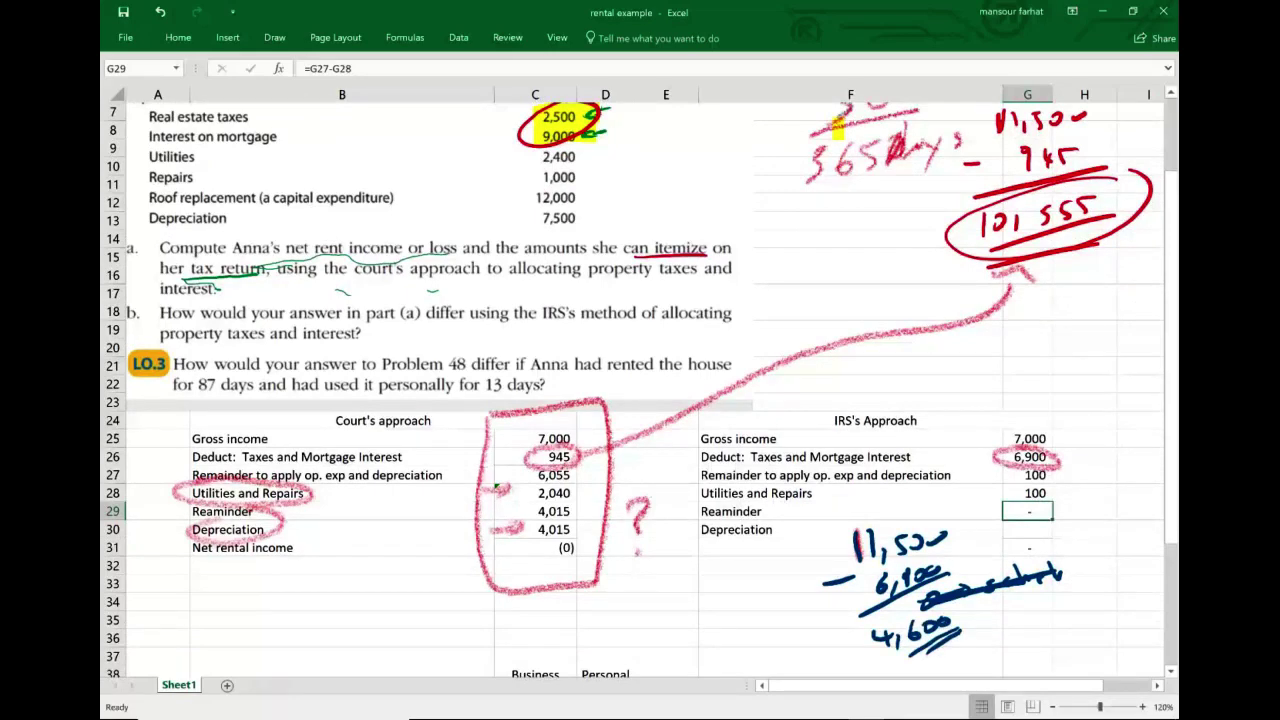
pyautogui.moveTo(547, 382)
pyautogui.mouseDown()
pyautogui.moveTo(342, 377)
pyautogui.moveTo(566, 602)
pyautogui.moveTo(450, 386)
pyautogui.mouseUp()
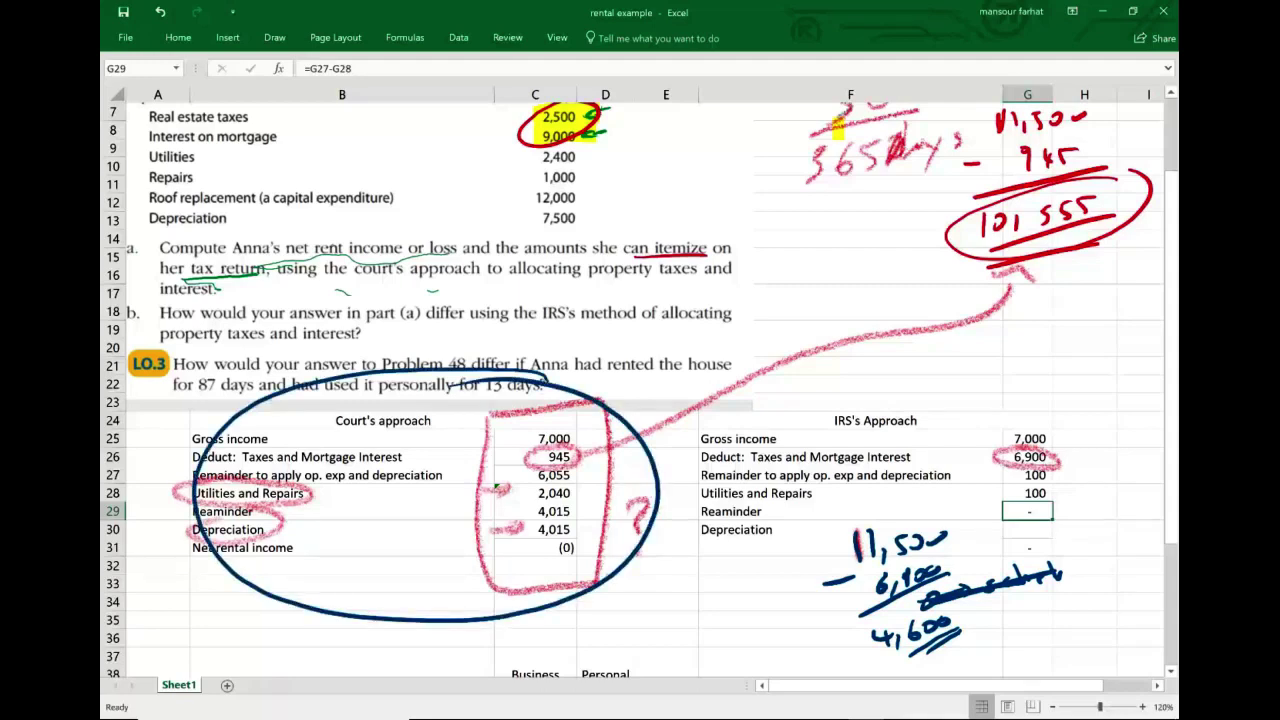
# - Underline the IRS's Utilities and Repairs label and bracket the 2,400 and 1,000 expenses with the handwritten note 100
pyautogui.moveTo(697, 499); pyautogui.dragTo(773, 497)
pyautogui.moveTo(577, 156)
pyautogui.mouseDown()
pyautogui.moveTo(580, 181)
pyautogui.moveTo(602, 171)
pyautogui.mouseUp()
pyautogui.moveTo(611, 161); pyautogui.dragTo(613, 160)
pyautogui.moveTo(626, 156); pyautogui.dragTo(628, 154)
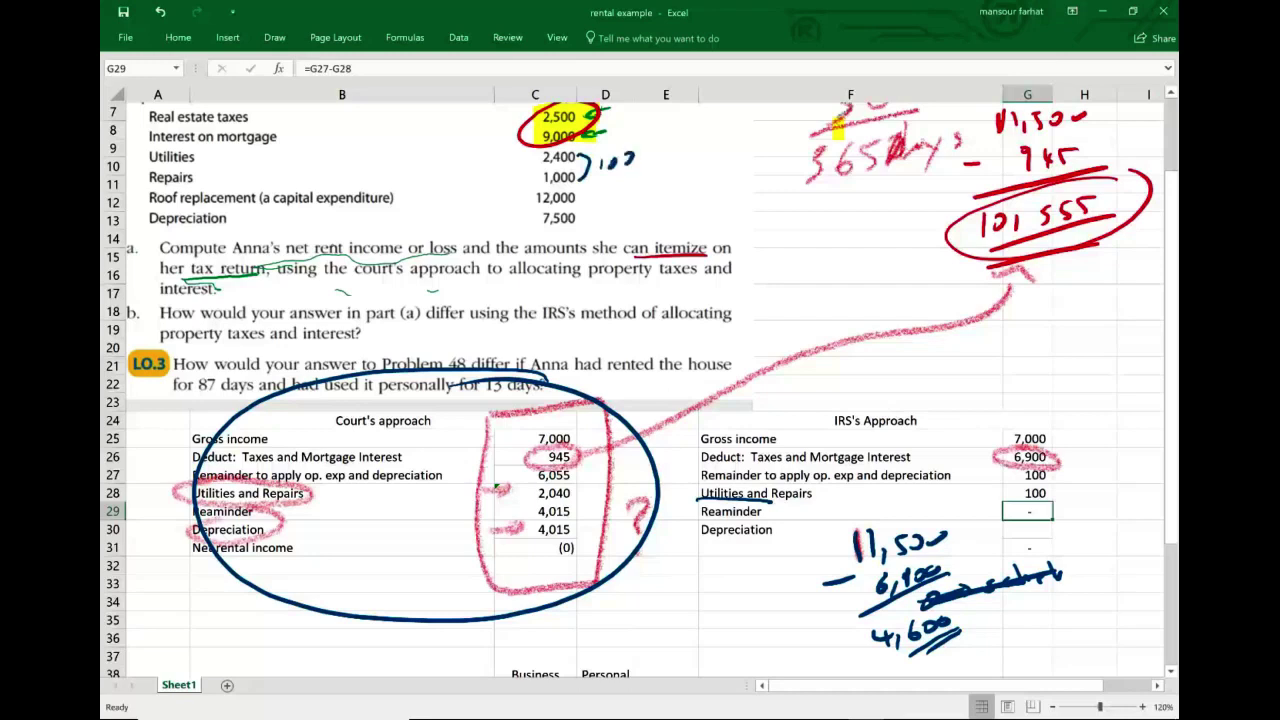
# - Circle the 12,000 roof replacement, mark the depreciation with an x, underline "a capital expenditure" and link both amounts with an arrow
pyautogui.moveTo(578, 211)
pyautogui.mouseDown()
pyautogui.moveTo(588, 208)
pyautogui.moveTo(558, 187)
pyautogui.moveTo(593, 198)
pyautogui.moveTo(562, 187)
pyautogui.mouseUp()
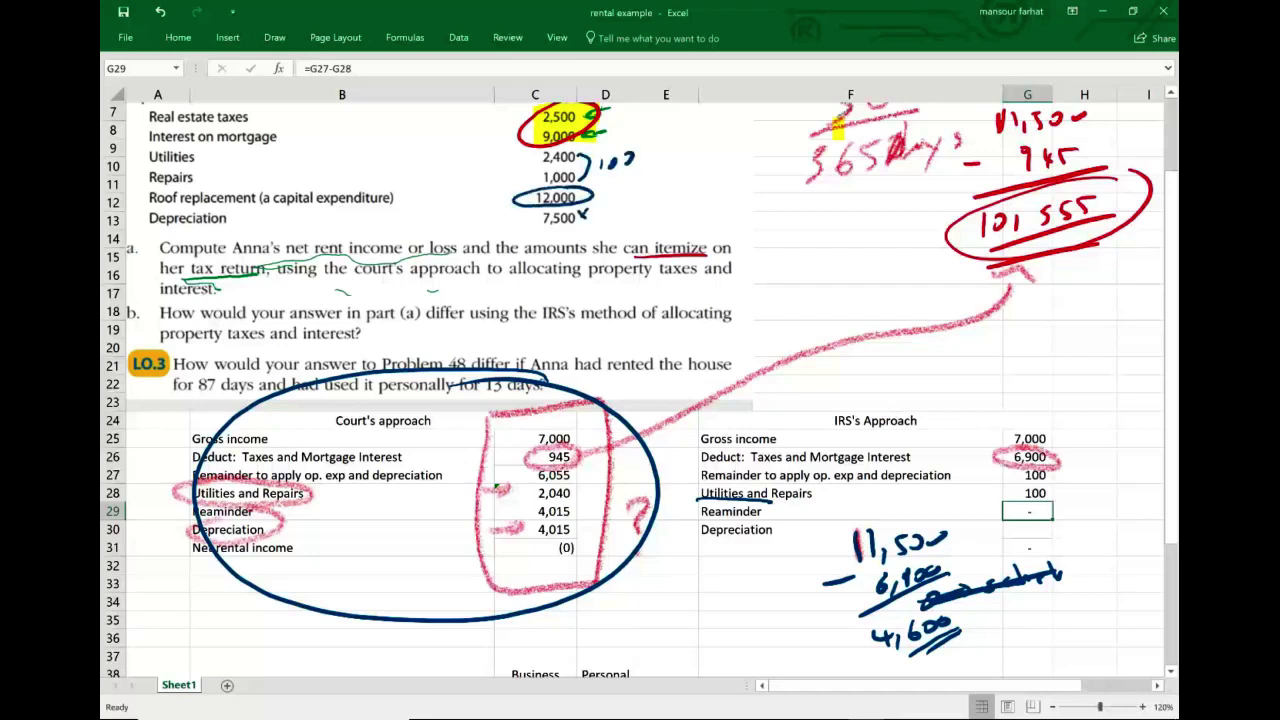
pyautogui.moveTo(262, 214); pyautogui.dragTo(384, 205)
pyautogui.moveTo(526, 204); pyautogui.dragTo(537, 218)
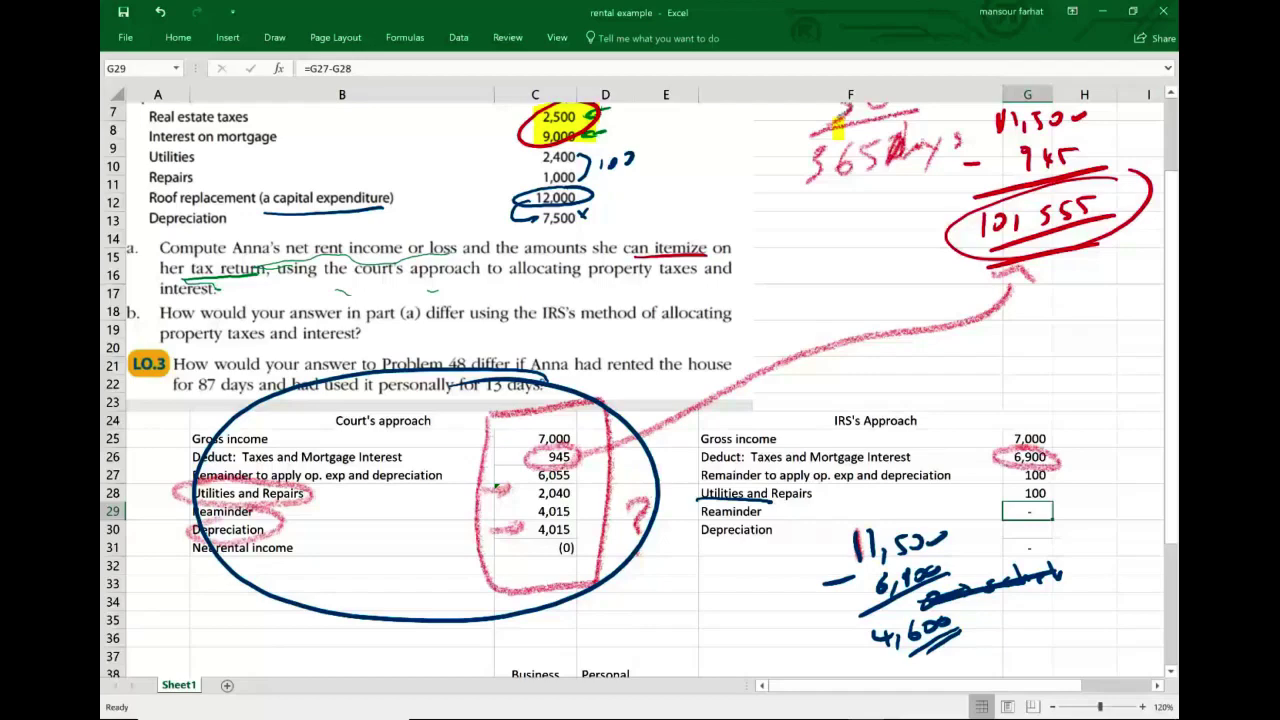
# - In the LO.3 question, underline "Problem 48 differ", circle "87 days" and underline "13 days"
pyautogui.moveTo(360, 374); pyautogui.dragTo(446, 374)
pyautogui.moveTo(527, 375); pyautogui.dragTo(574, 374)
pyautogui.moveTo(214, 368)
pyautogui.mouseDown()
pyautogui.moveTo(215, 405)
pyautogui.moveTo(221, 366)
pyautogui.mouseUp()
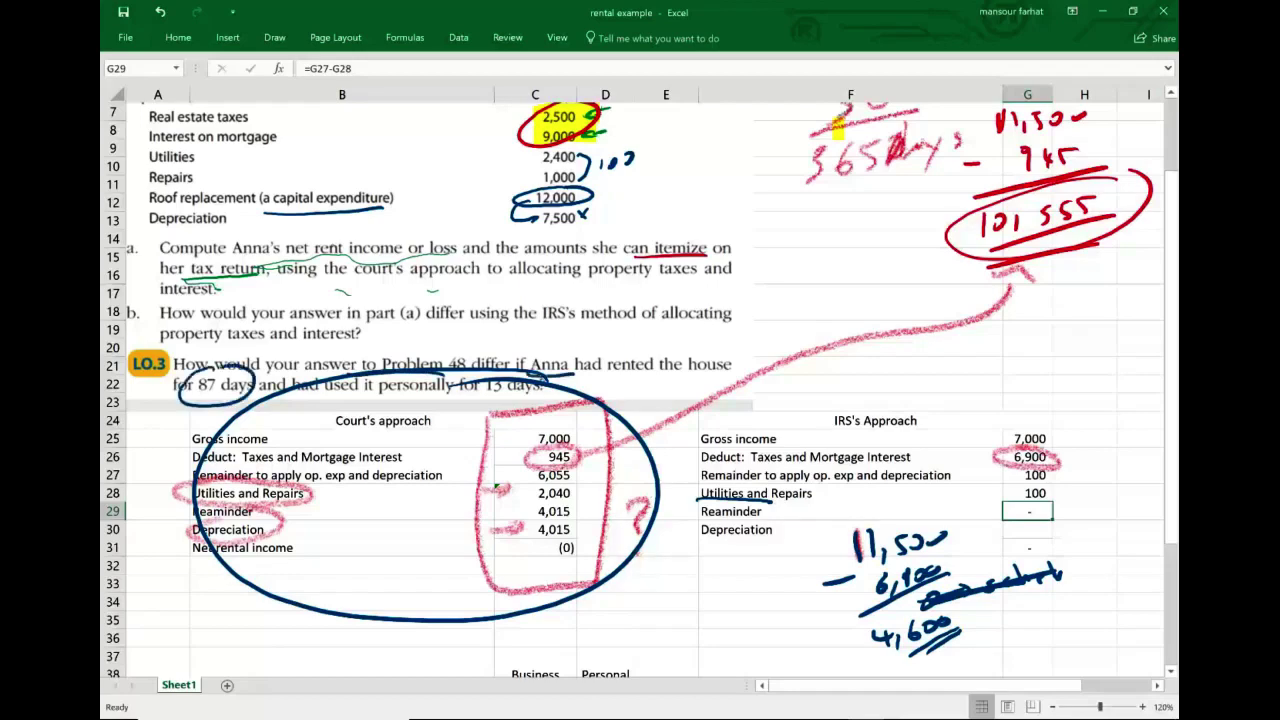
pyautogui.moveTo(460, 386); pyautogui.dragTo(541, 392)
# - Handwrite 87 and "Rental" below the handwritten 4,600 and circle "13 days" in the LO.3 question
pyautogui.scroll(-2, 640, 390)
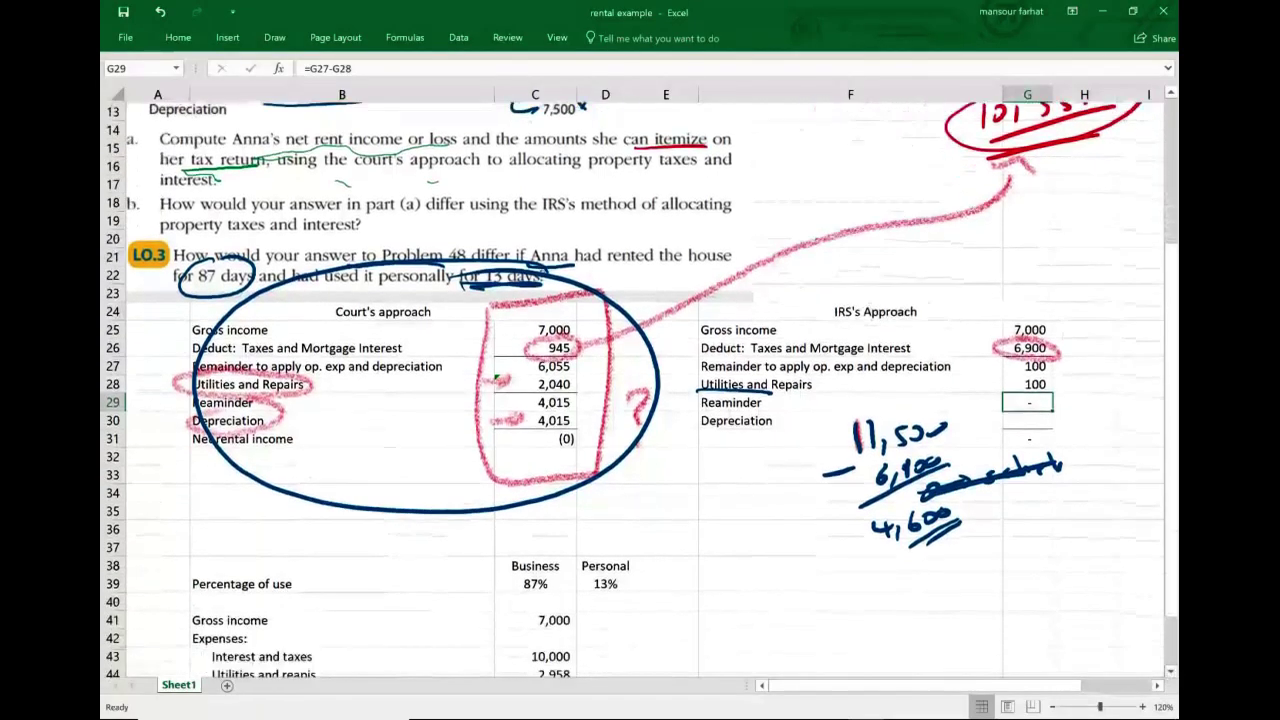
pyautogui.moveTo(909, 566); pyautogui.dragTo(936, 586)
pyautogui.moveTo(928, 576); pyautogui.dragTo(941, 573)
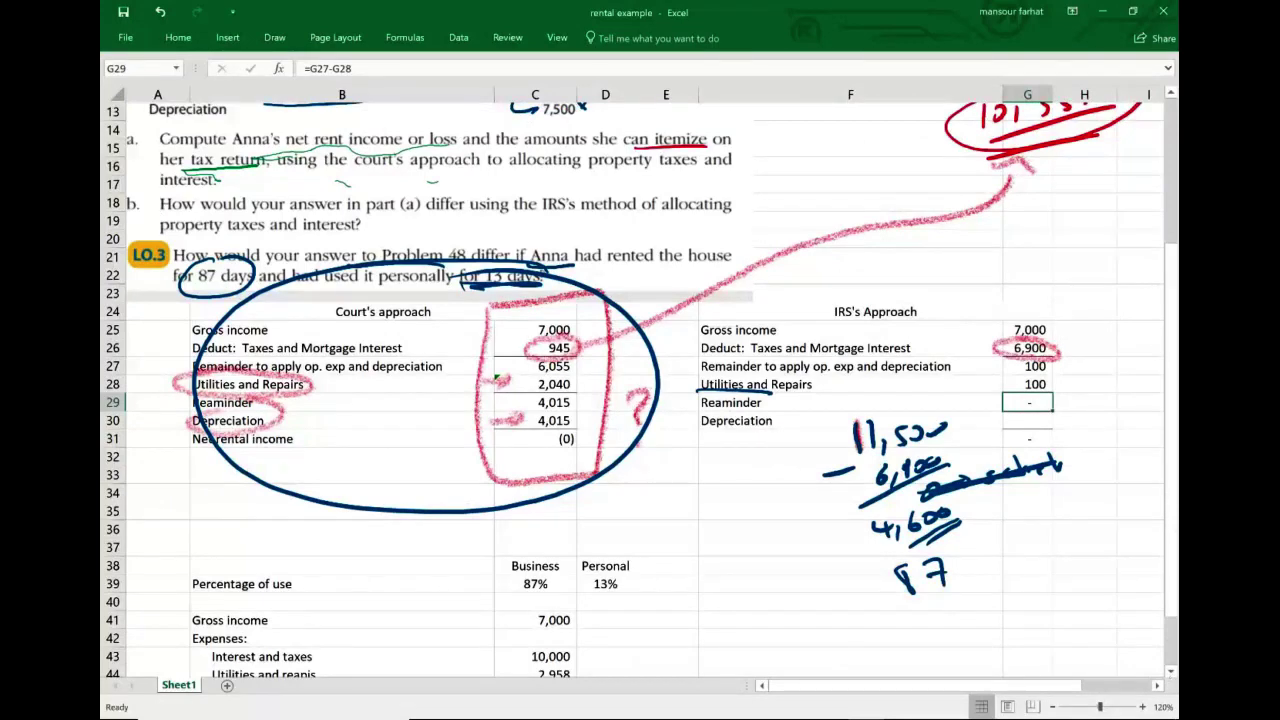
pyautogui.moveTo(524, 255)
pyautogui.mouseDown()
pyautogui.moveTo(477, 269)
pyautogui.moveTo(500, 254)
pyautogui.mouseUp()
pyautogui.moveTo(986, 569)
pyautogui.mouseDown()
pyautogui.moveTo(984, 598)
pyautogui.moveTo(1025, 591)
pyautogui.mouseUp()
pyautogui.moveTo(1030, 557)
pyautogui.mouseDown()
pyautogui.moveTo(1038, 591)
pyautogui.moveTo(1064, 573)
pyautogui.mouseUp()
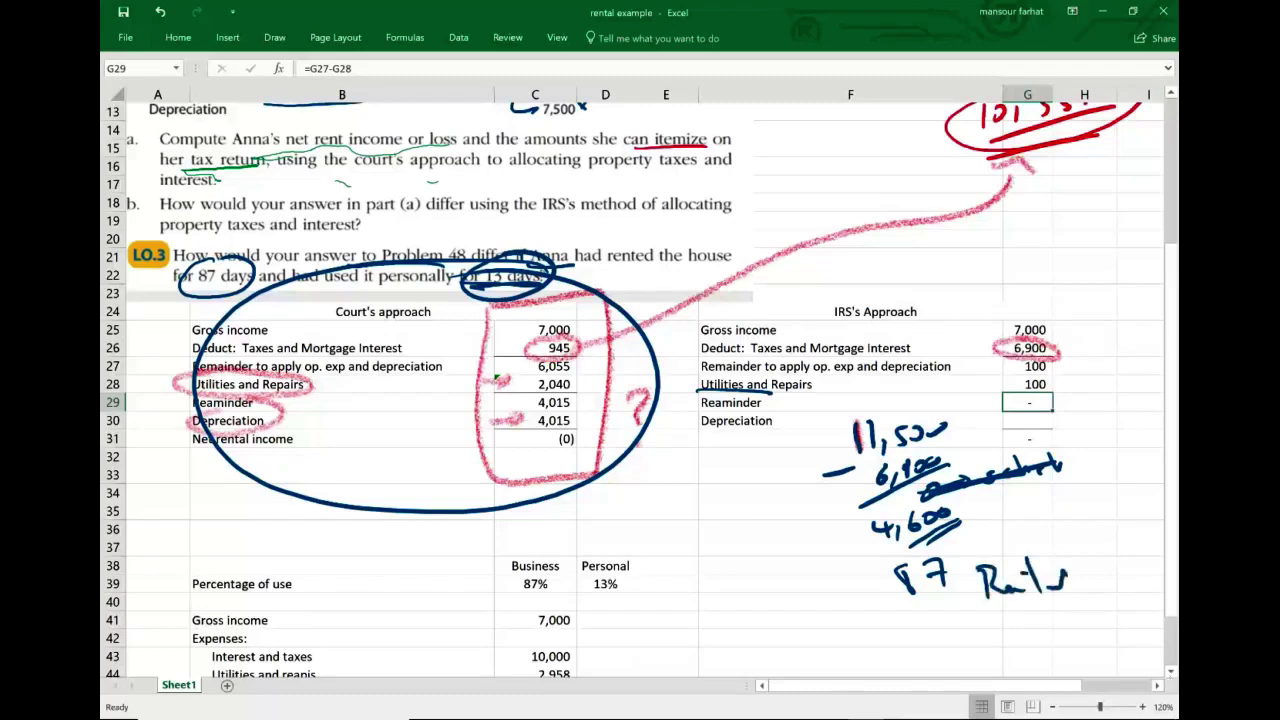
# - Erase the ink over the LO.3 question and the court's table, along with most of the handwritten subtraction
pyautogui.click(274, 38)
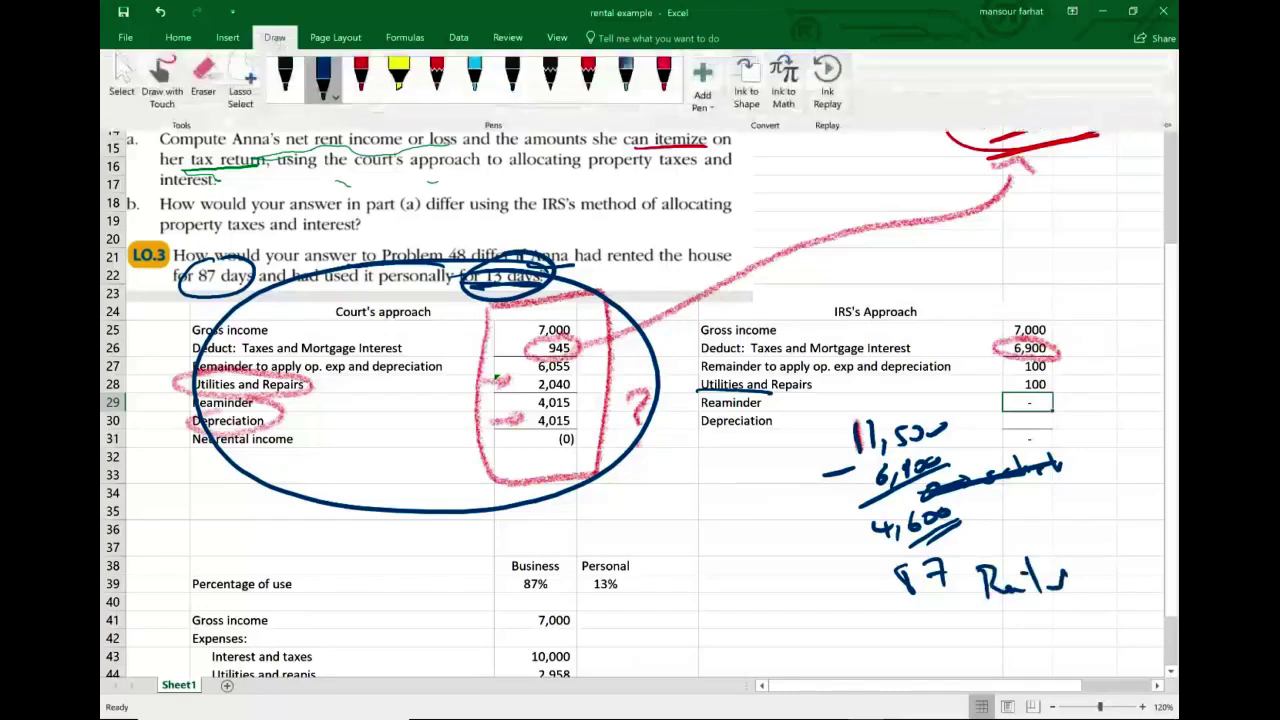
pyautogui.click(204, 82)
pyautogui.moveTo(218, 262)
pyautogui.mouseDown()
pyautogui.moveTo(530, 514)
pyautogui.moveTo(1050, 132)
pyautogui.moveTo(925, 490)
pyautogui.moveTo(812, 557)
pyautogui.moveTo(644, 374)
pyautogui.moveTo(512, 420)
pyautogui.moveTo(556, 420)
pyautogui.mouseUp()
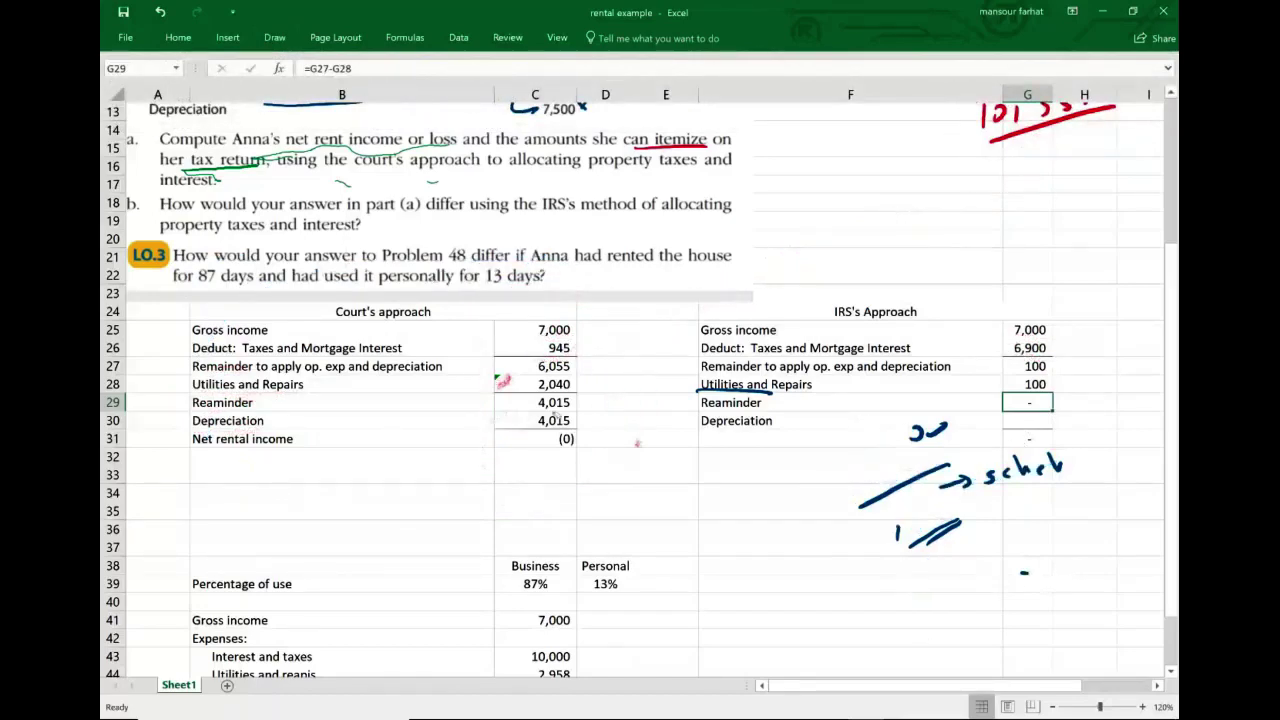
# - In thick black ink, box "87 days", underline "13 days" and write "< 14" beside the LO.3 question
pyautogui.click(274, 37)
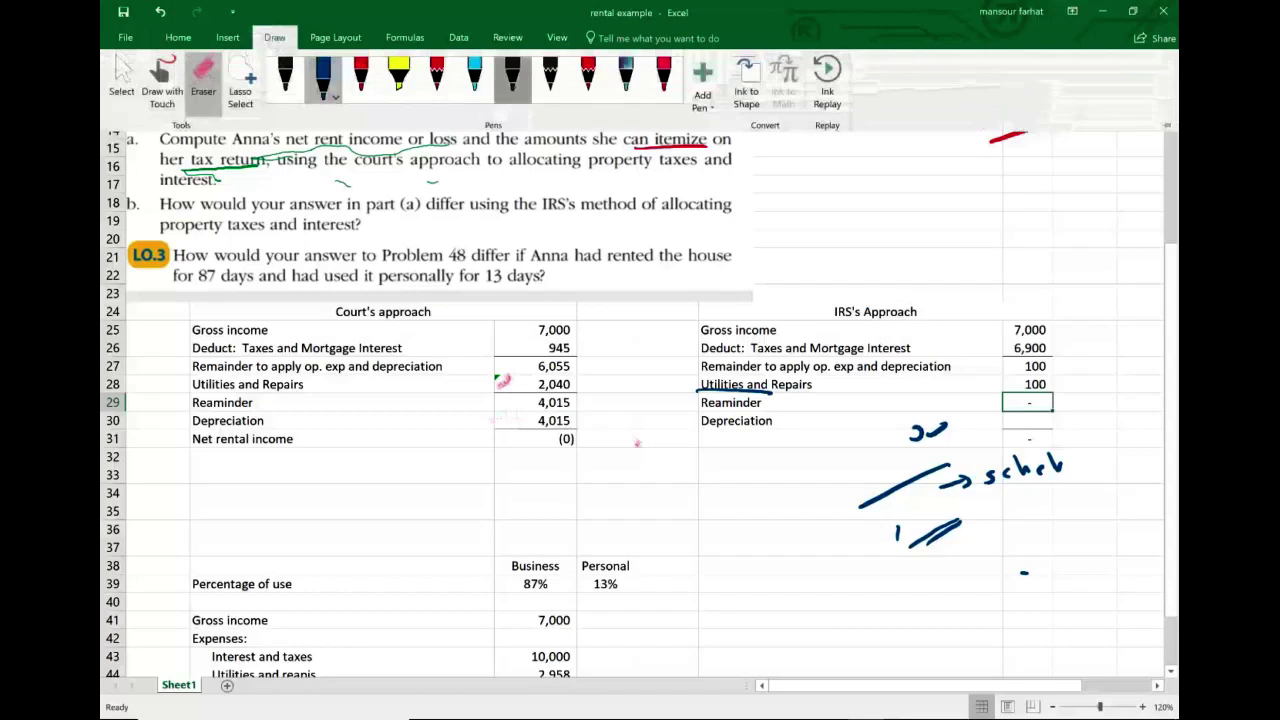
pyautogui.moveTo(186, 292)
pyautogui.mouseDown()
pyautogui.moveTo(256, 292)
pyautogui.moveTo(210, 263)
pyautogui.moveTo(191, 293)
pyautogui.mouseUp()
pyautogui.moveTo(477, 287); pyautogui.dragTo(617, 289)
pyautogui.moveTo(636, 264); pyautogui.dragTo(631, 287)
pyautogui.moveTo(643, 274); pyautogui.dragTo(638, 290)
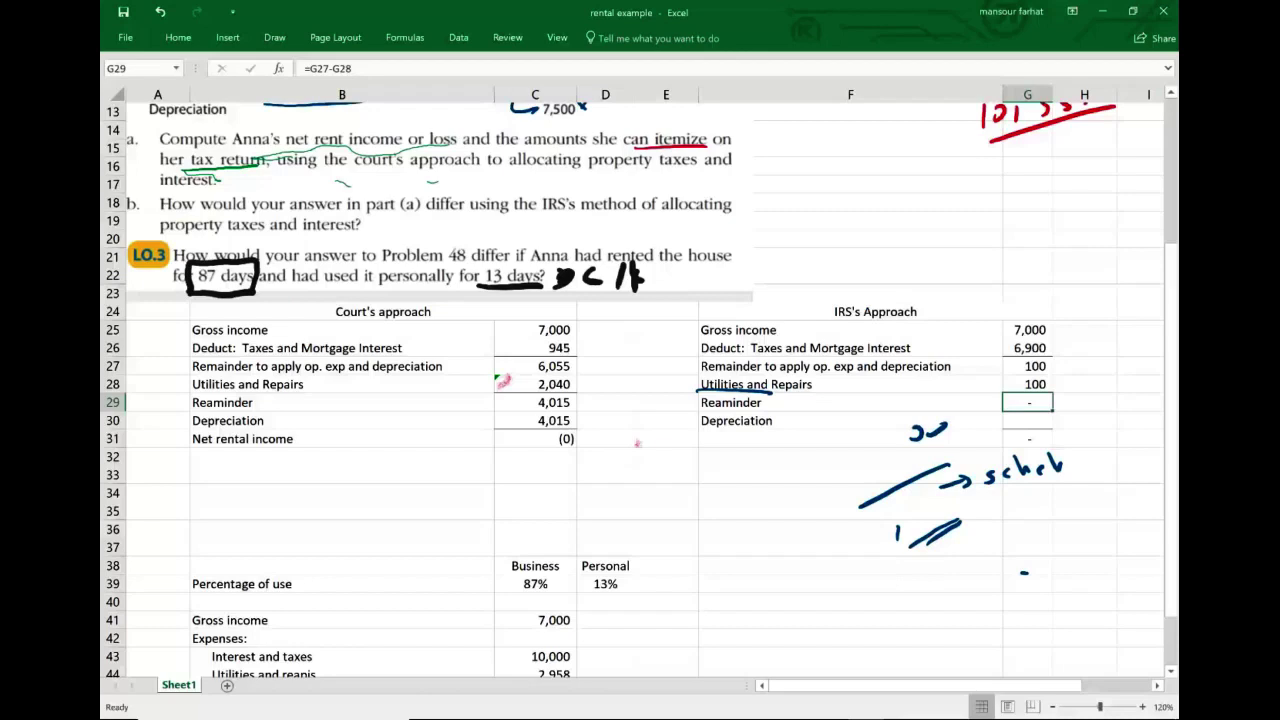
# - Handwrite a short black note beneath the boxed "87 days" and circle "13 days"
pyautogui.moveTo(200, 305); pyautogui.dragTo(222, 313)
pyautogui.moveTo(232, 313); pyautogui.dragTo(311, 304)
pyautogui.click(264, 310)
pyautogui.click(293, 306)
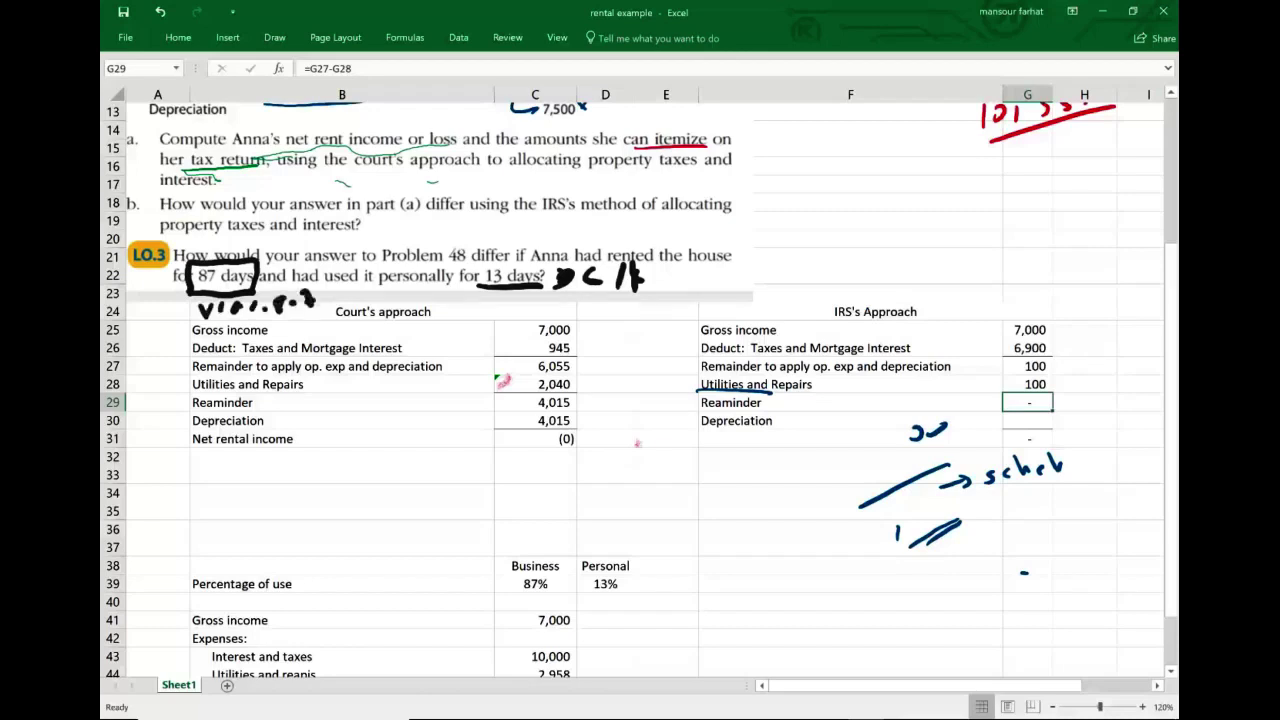
pyautogui.moveTo(528, 256)
pyautogui.mouseDown()
pyautogui.moveTo(488, 300)
pyautogui.moveTo(540, 240)
pyautogui.mouseUp()
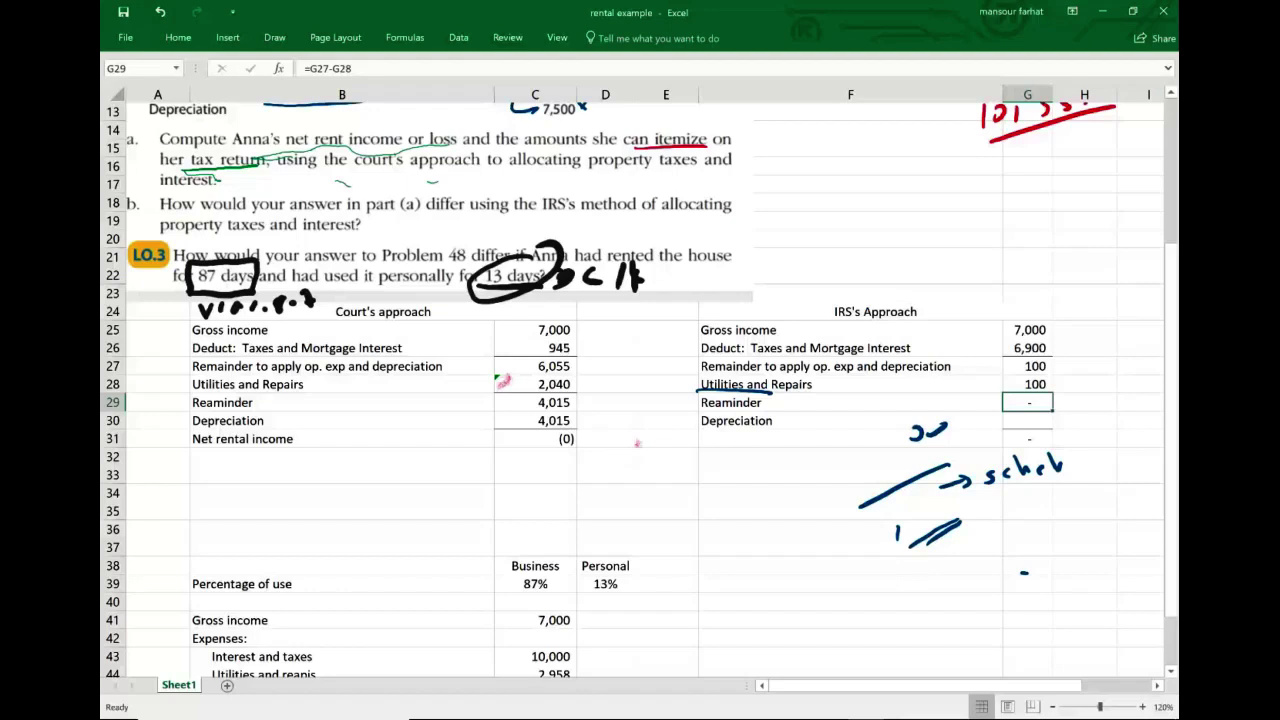
# - Clear the gross income amount in C41 of the business and personal use schedule
pyautogui.scroll(-2, 640, 390)
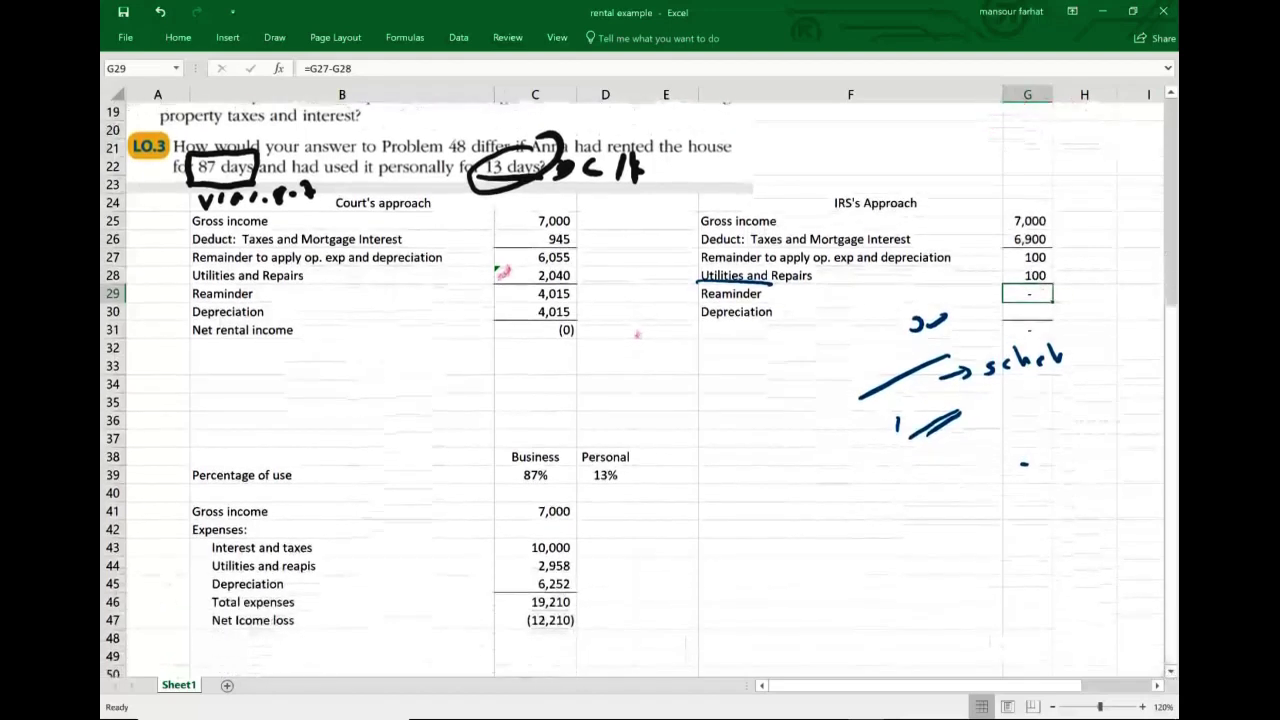
pyautogui.click(552, 518)
pyautogui.press('Delete')
pyautogui.press('Right')
pyautogui.press('Right')
pyautogui.press('Down')
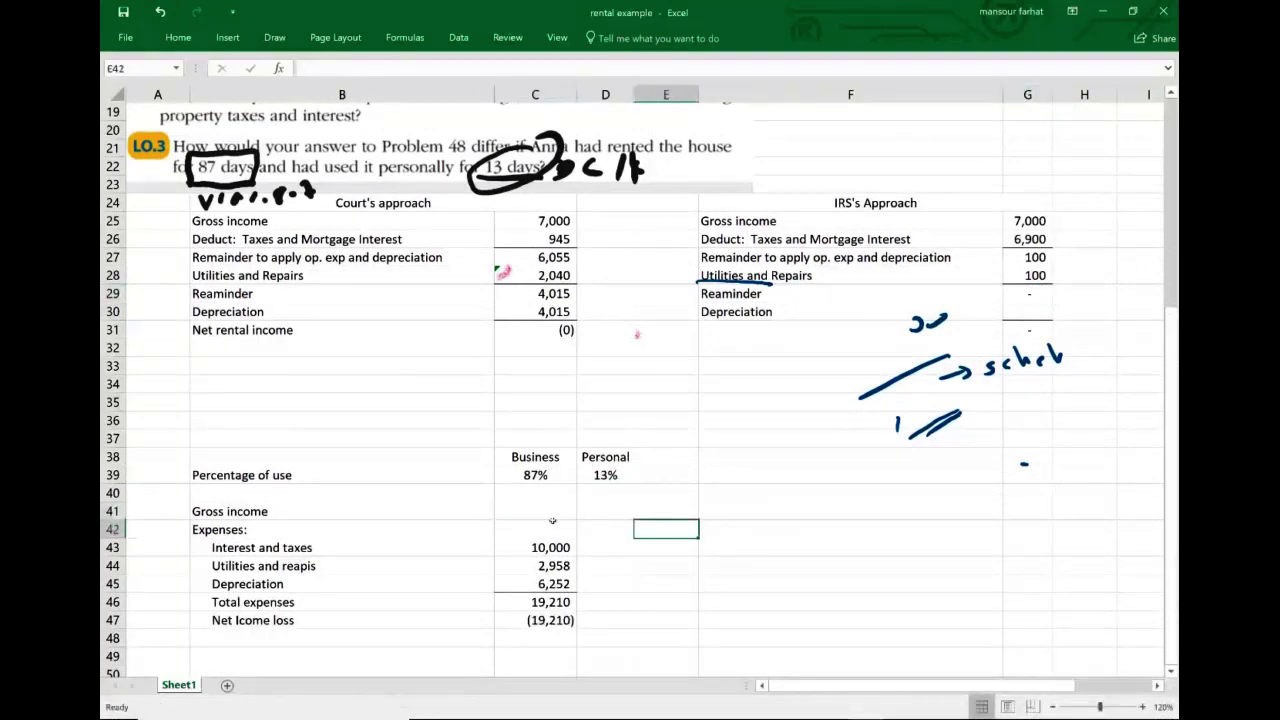
# - Clear the interest and taxes, utilities and repairs, and depreciation amounts in C43:C45, and return to C41
pyautogui.press('Left')
pyautogui.press('Left')
pyautogui.press('Left')
pyautogui.press('Down')
pyautogui.press('Right')
pyautogui.press('Delete')
pyautogui.press('Down')
pyautogui.press('Delete')
pyautogui.press('Down')
pyautogui.press('Delete')
pyautogui.press('Up')
pyautogui.press('Up')
pyautogui.press('Up')
pyautogui.press('Up')
# - Handwrite 87 above 13 with a ruled line and the sum 100 beside the percentage-of-use schedule
pyautogui.moveTo(1066, 685); pyautogui.dragTo(1094, 685)
pyautogui.moveTo(930, 685); pyautogui.dragTo(802, 685)
pyautogui.moveTo(838, 475)
pyautogui.mouseDown()
pyautogui.moveTo(830, 490)
pyautogui.moveTo(834, 468)
pyautogui.moveTo(869, 501)
pyautogui.mouseUp()
pyautogui.moveTo(857, 488); pyautogui.dragTo(876, 484)
pyautogui.moveTo(826, 524); pyautogui.dragTo(827, 564)
pyautogui.moveTo(850, 524)
pyautogui.mouseDown()
pyautogui.moveTo(872, 538)
pyautogui.moveTo(858, 562)
pyautogui.mouseUp()
pyautogui.moveTo(794, 596); pyautogui.dragTo(914, 564)
pyautogui.moveTo(838, 615); pyautogui.dragTo(847, 600)
pyautogui.moveTo(872, 600); pyautogui.dragTo(876, 598)
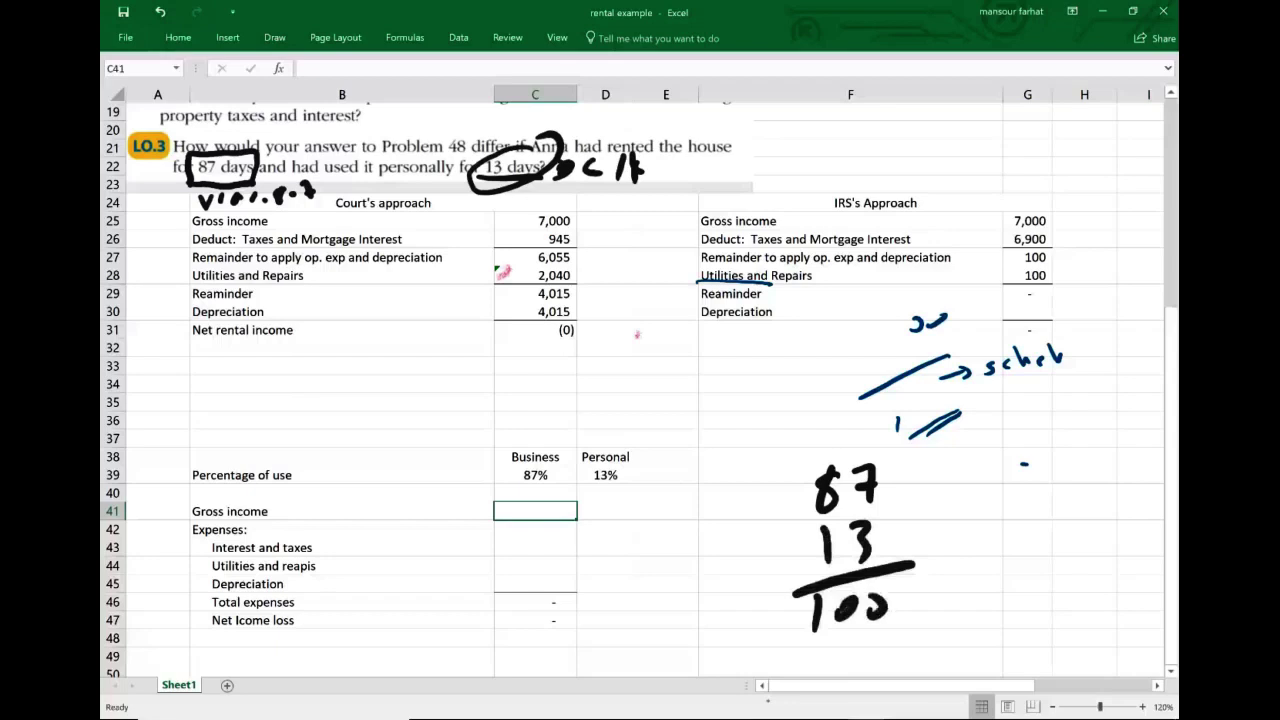
# - Draw a black arrow from the handwritten 87 to 100 and change the column heading in C38 to Rental
pyautogui.moveTo(802, 490)
pyautogui.mouseDown()
pyautogui.moveTo(752, 568)
pyautogui.moveTo(800, 602)
pyautogui.mouseUp()
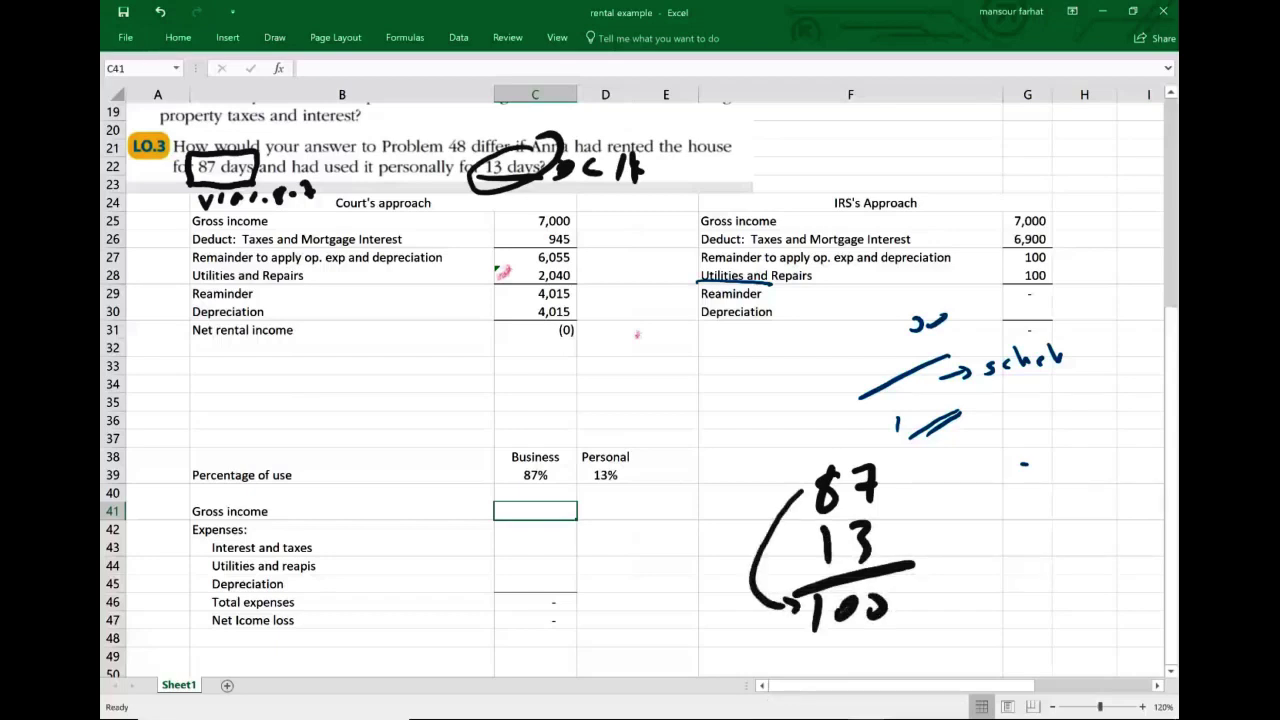
pyautogui.click(536, 459)
pyautogui.write('RTe')
pyautogui.press('BackSpace')
pyautogui.press('BackSpace')
pyautogui.write('ental')
pyautogui.press('Return')
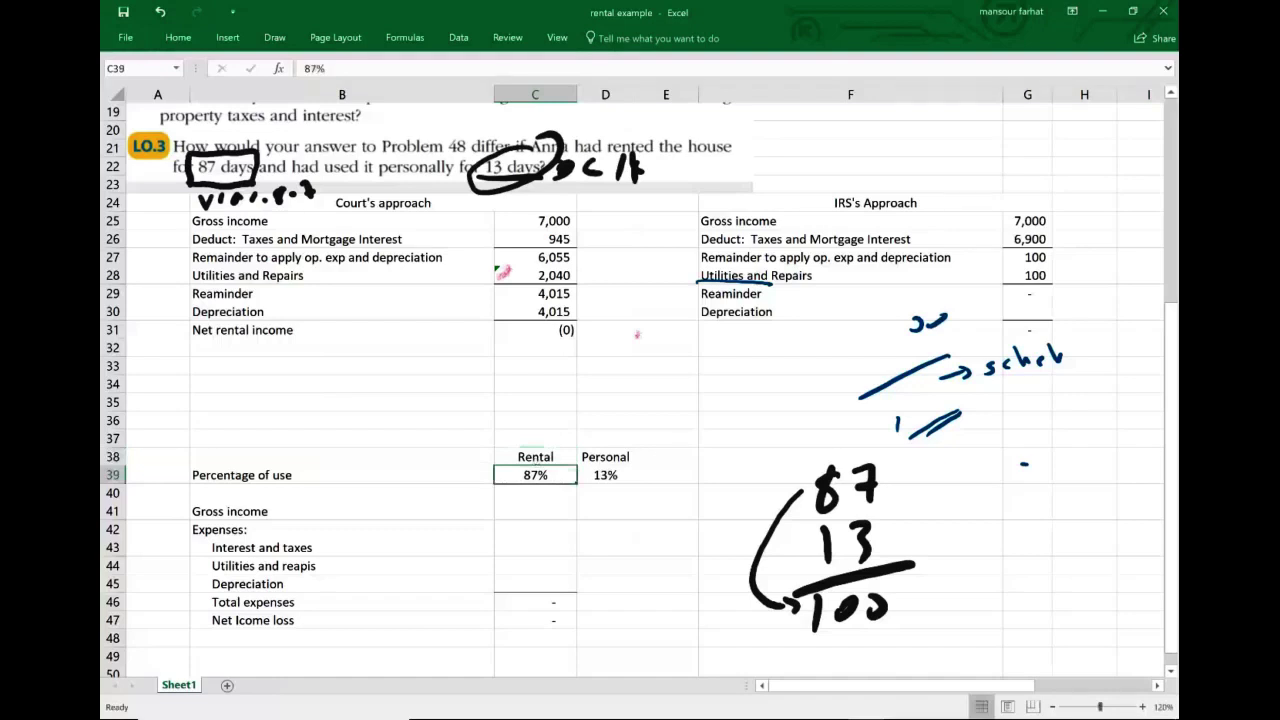
# - Draw a black arrow from the handwritten 13 to 100 and enter a gross income of 7000 in C41
pyautogui.moveTo(877, 529)
pyautogui.mouseDown()
pyautogui.moveTo(920, 538)
pyautogui.moveTo(924, 602)
pyautogui.mouseUp()
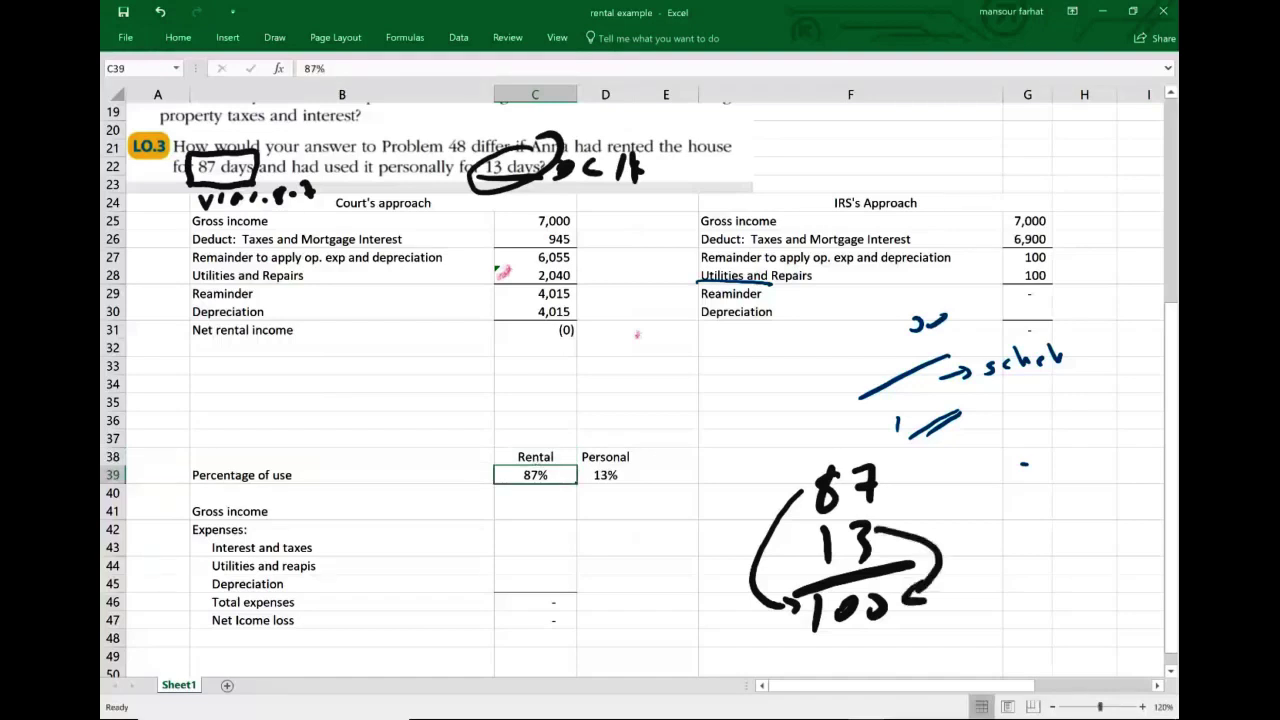
pyautogui.click(546, 516)
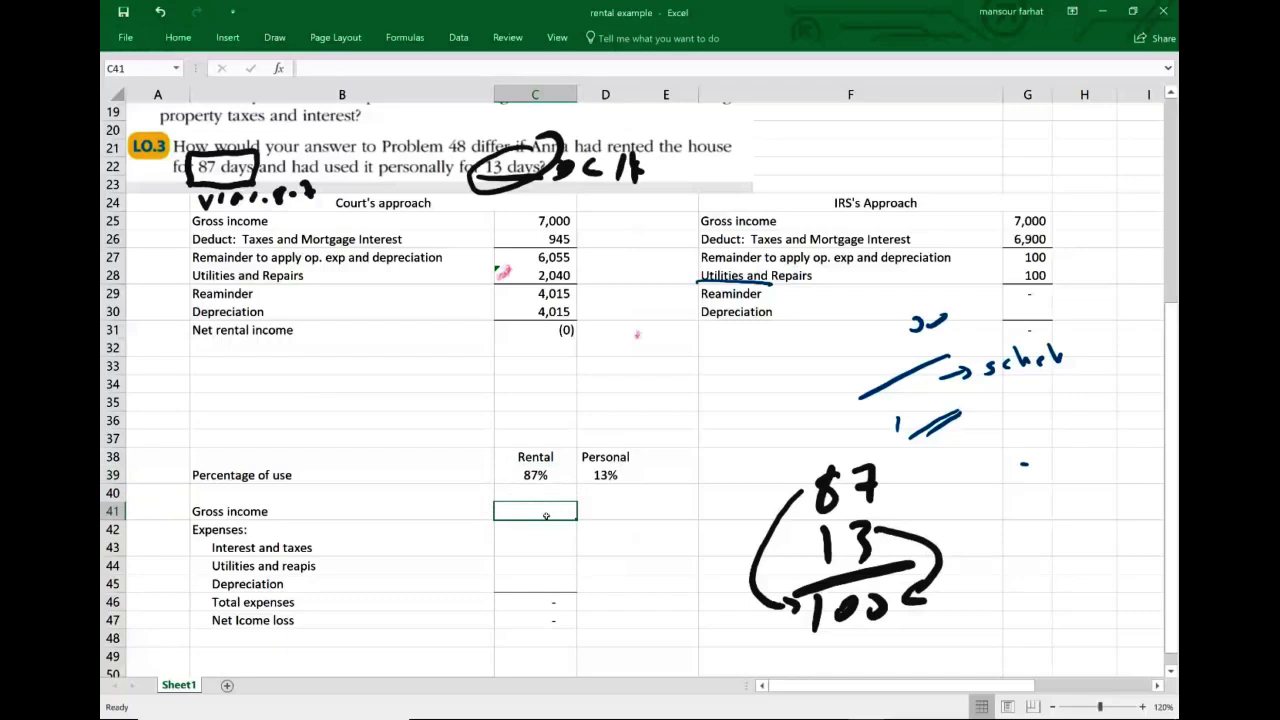
pyautogui.write('7000')
pyautogui.press('Return')
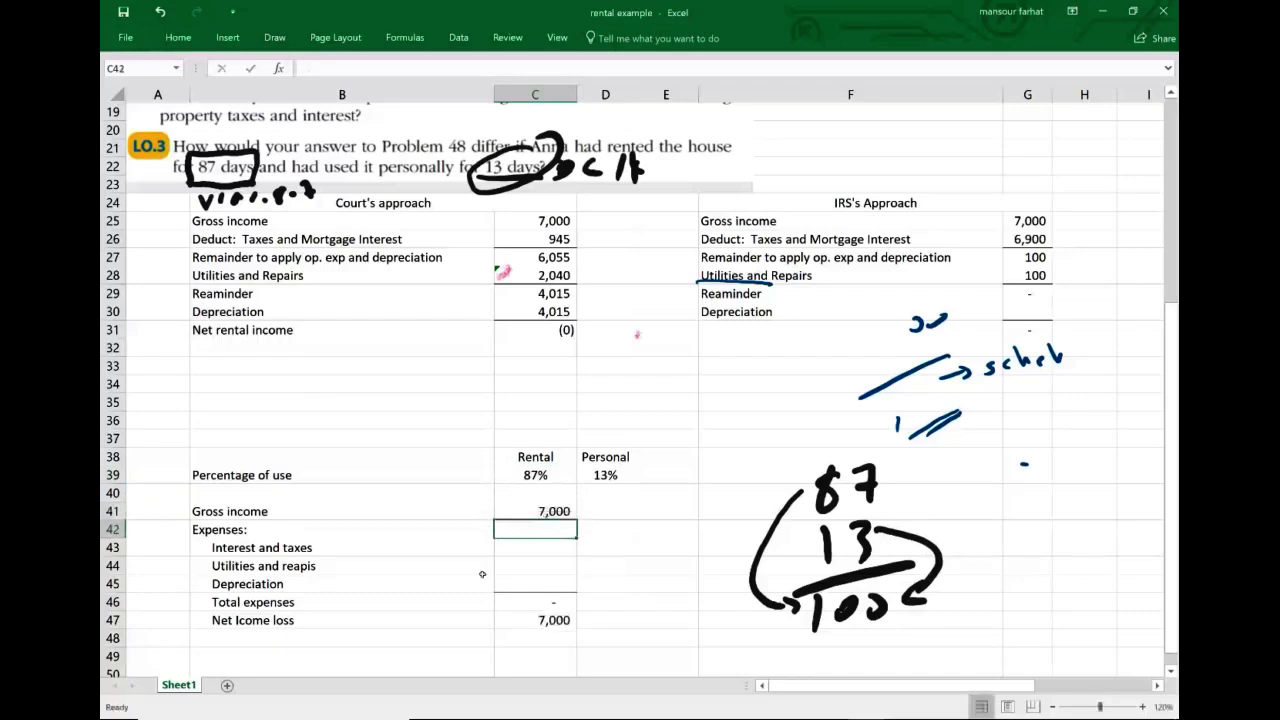
# - Calculate the rental share of interest and taxes in C43 with the formula =(11500*.87)
pyautogui.press('Down')
pyautogui.write('=')
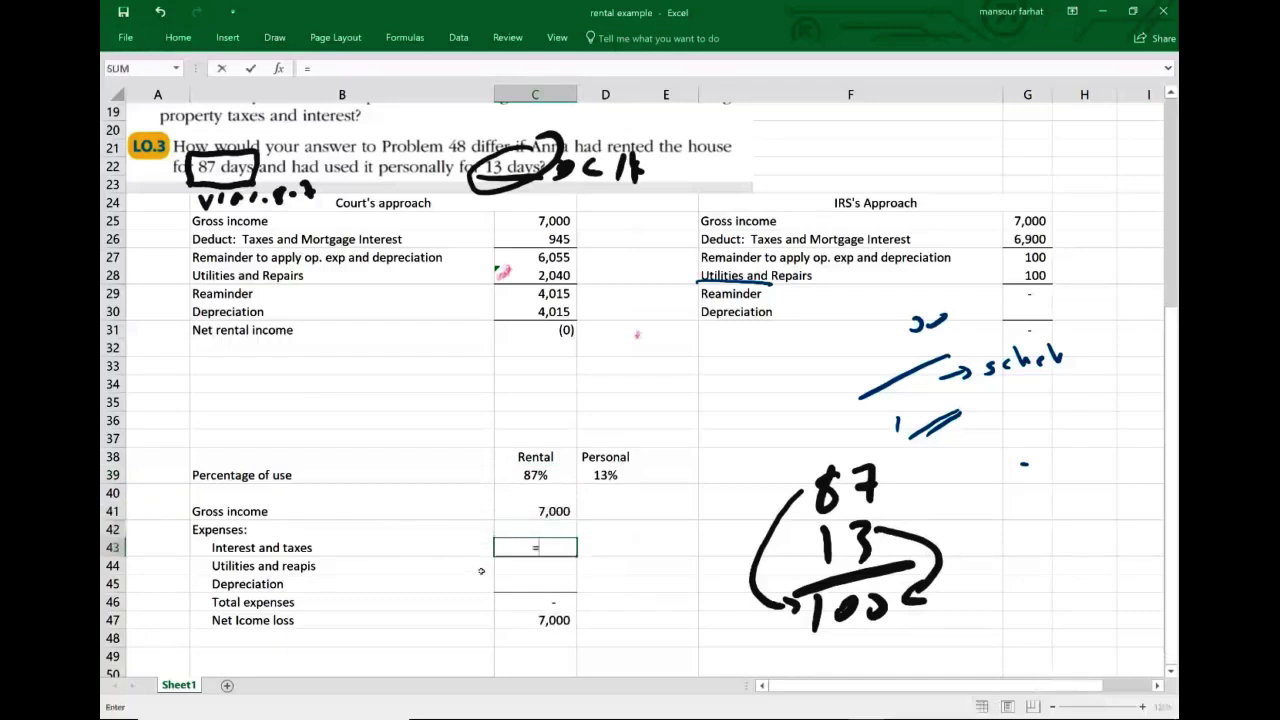
pyautogui.write('(11500')
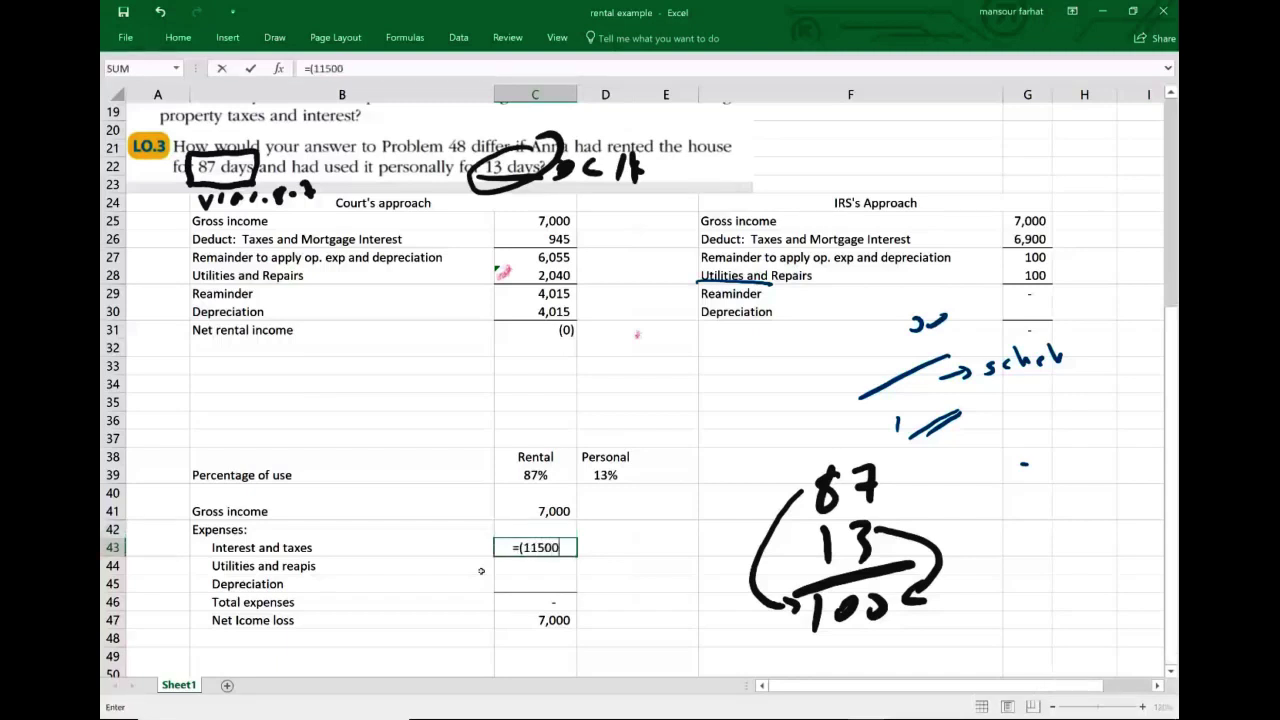
pyautogui.write('*.87)')
pyautogui.press('Return')
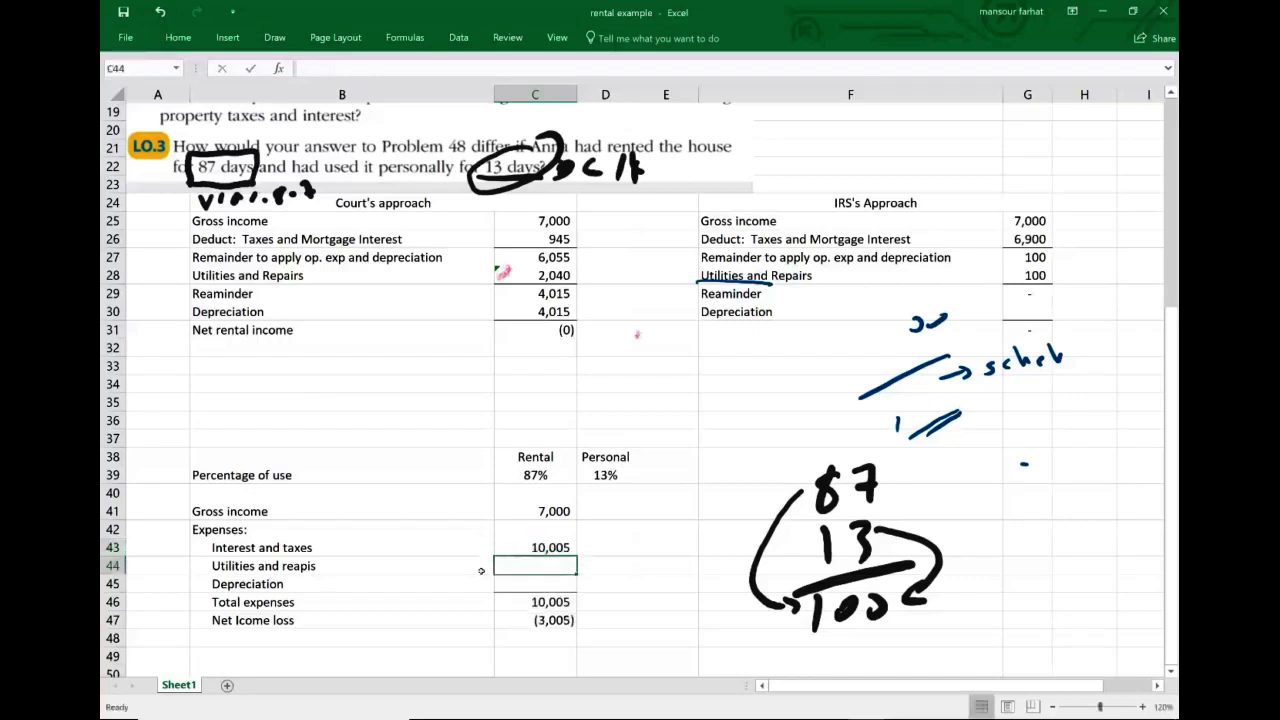
# - Calculate the rental utilities and repairs in C44 as =(3400)*.87 and the rental depreciation in C45 as =(7500*.87)
pyautogui.write('=(')
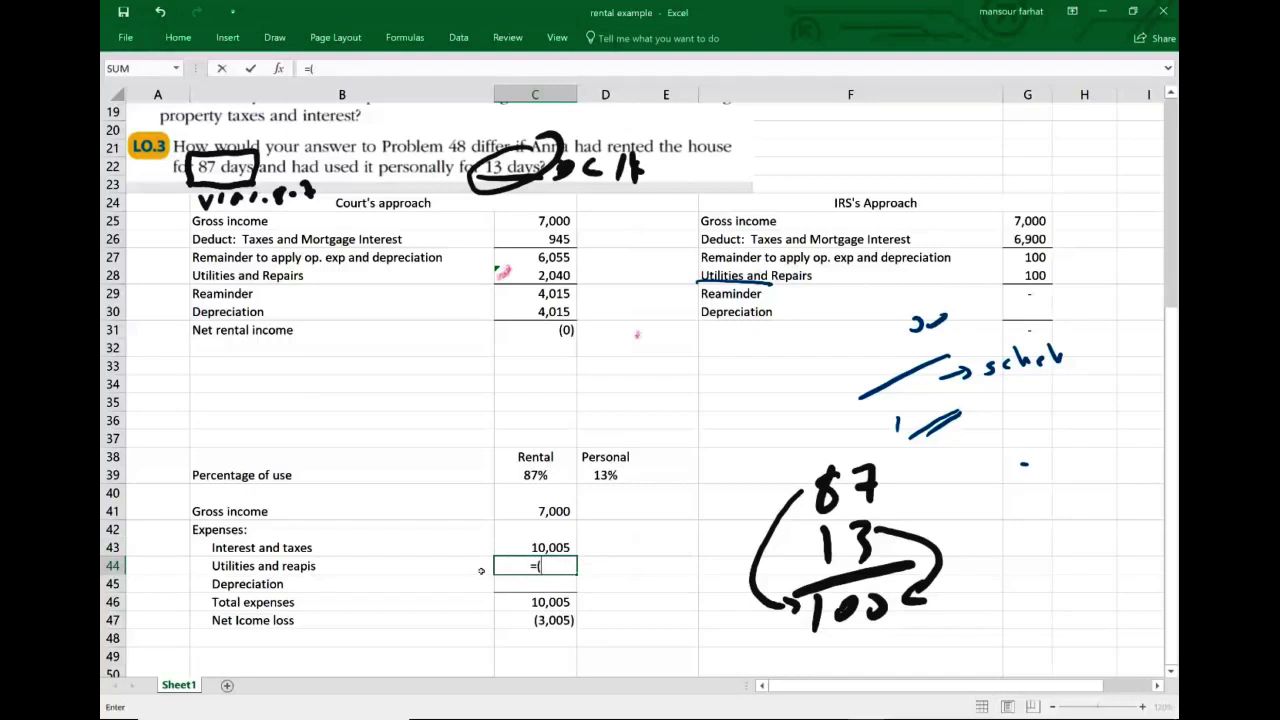
pyautogui.write('3400)*.87')
pyautogui.press('Return')
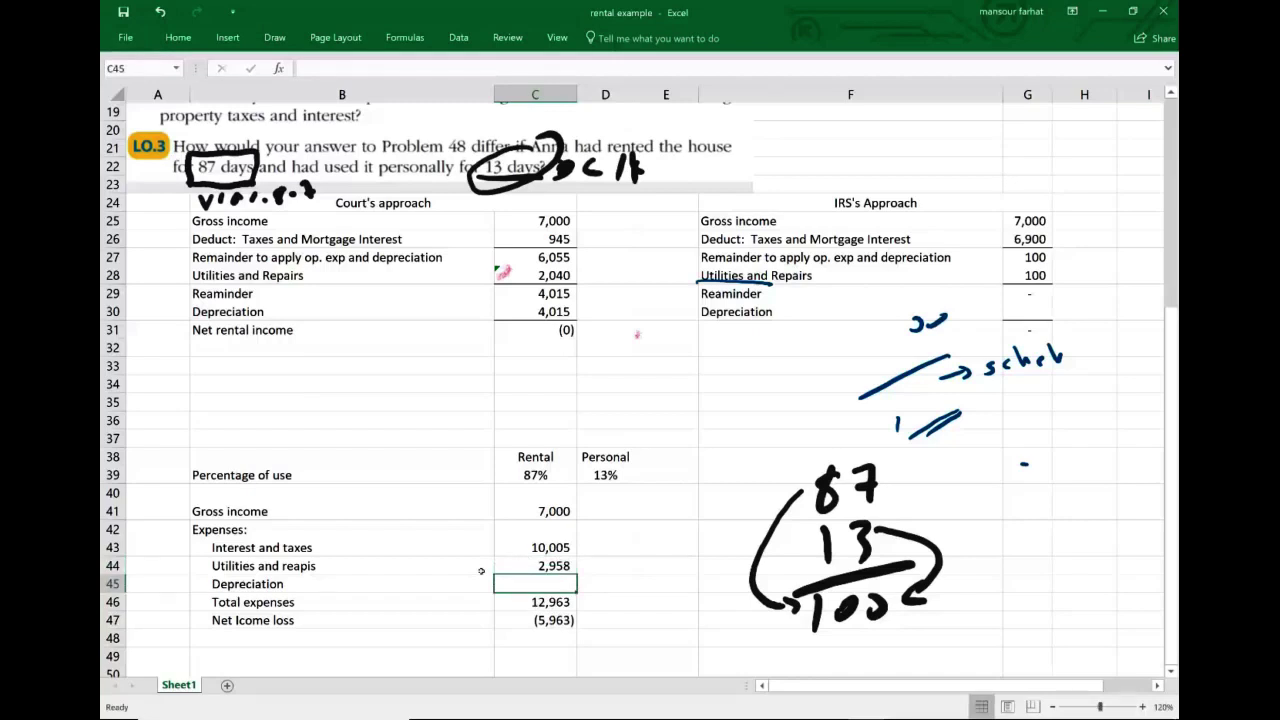
pyautogui.write('=(7500)')
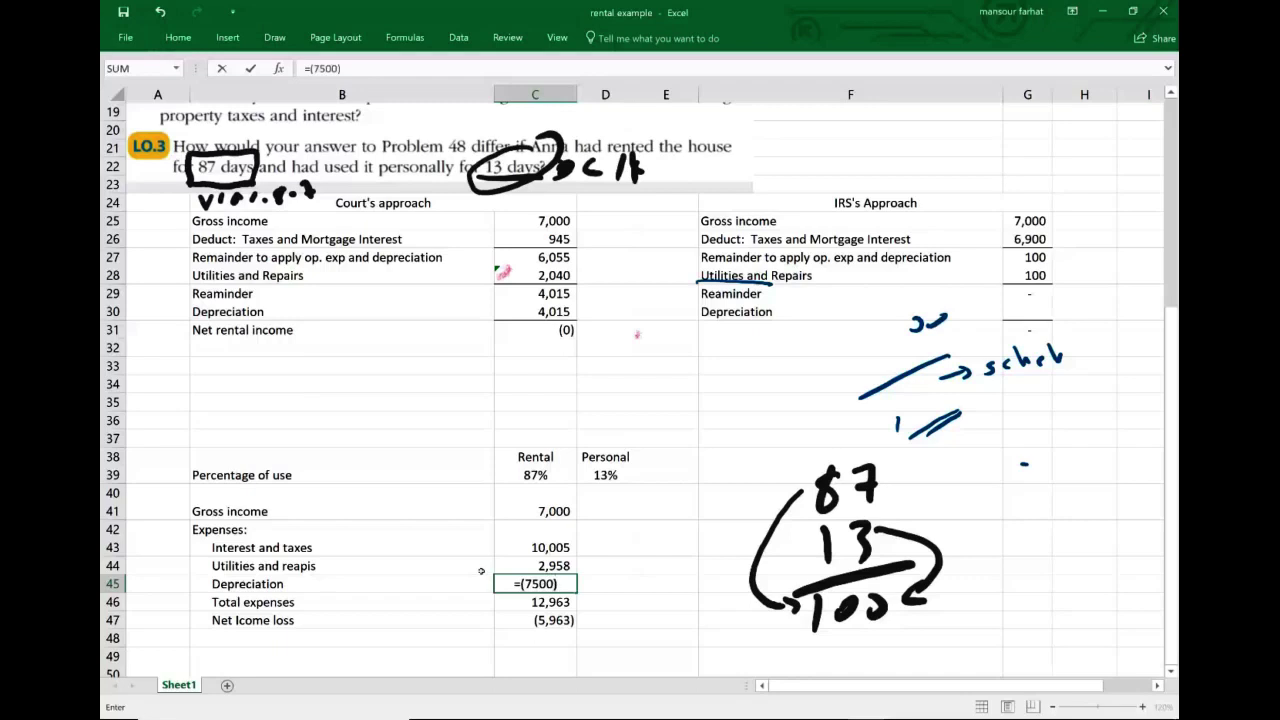
pyautogui.press('BackSpace')
pyautogui.write('*.87)')
pyautogui.press('Return')
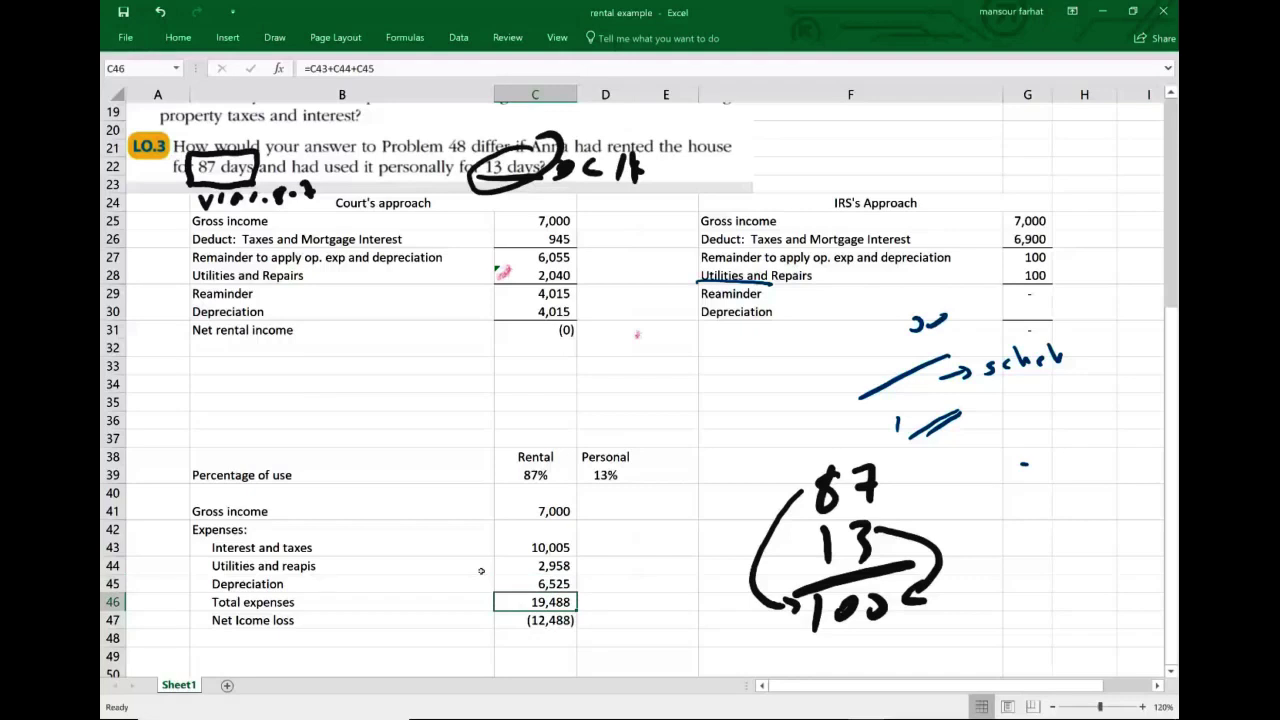
# - Draw a black arrow pointing at the total expenses amount in C46 and decrease the indent of the net income loss label in B47 by one level
pyautogui.moveTo(466, 602); pyautogui.dragTo(511, 601)
pyautogui.click(314, 610)
pyautogui.click(314, 616)
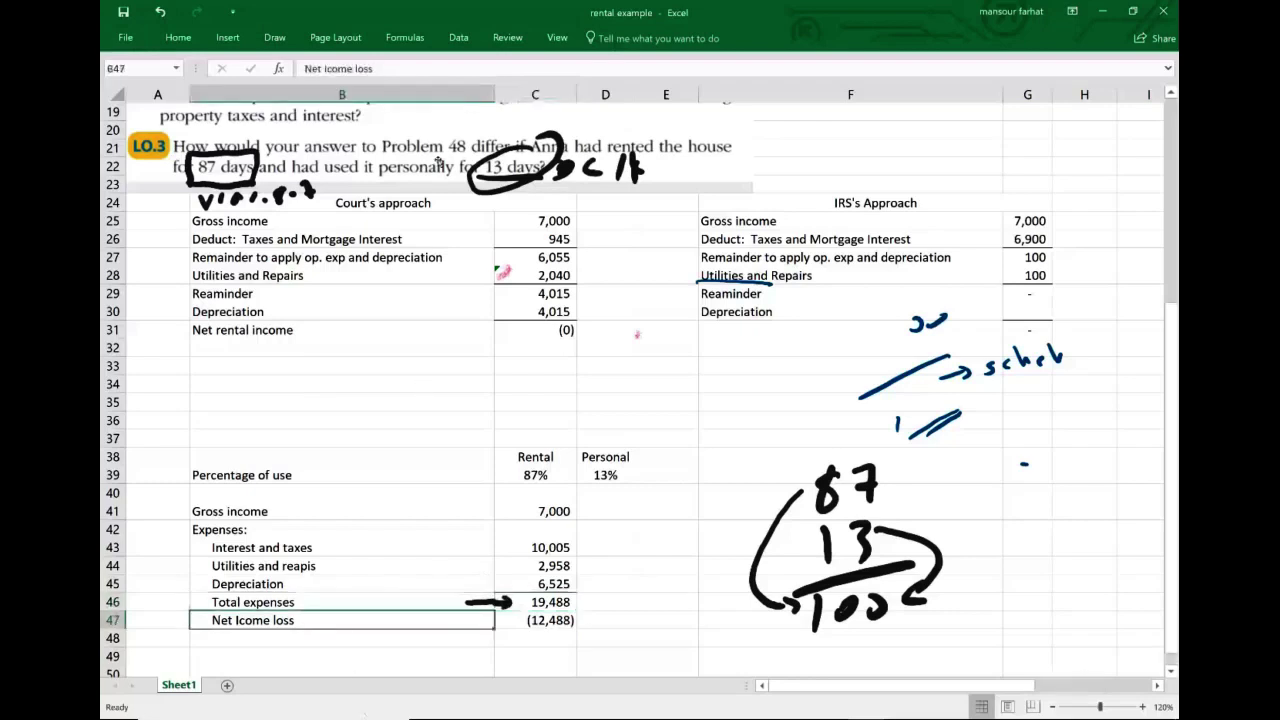
pyautogui.click(182, 39)
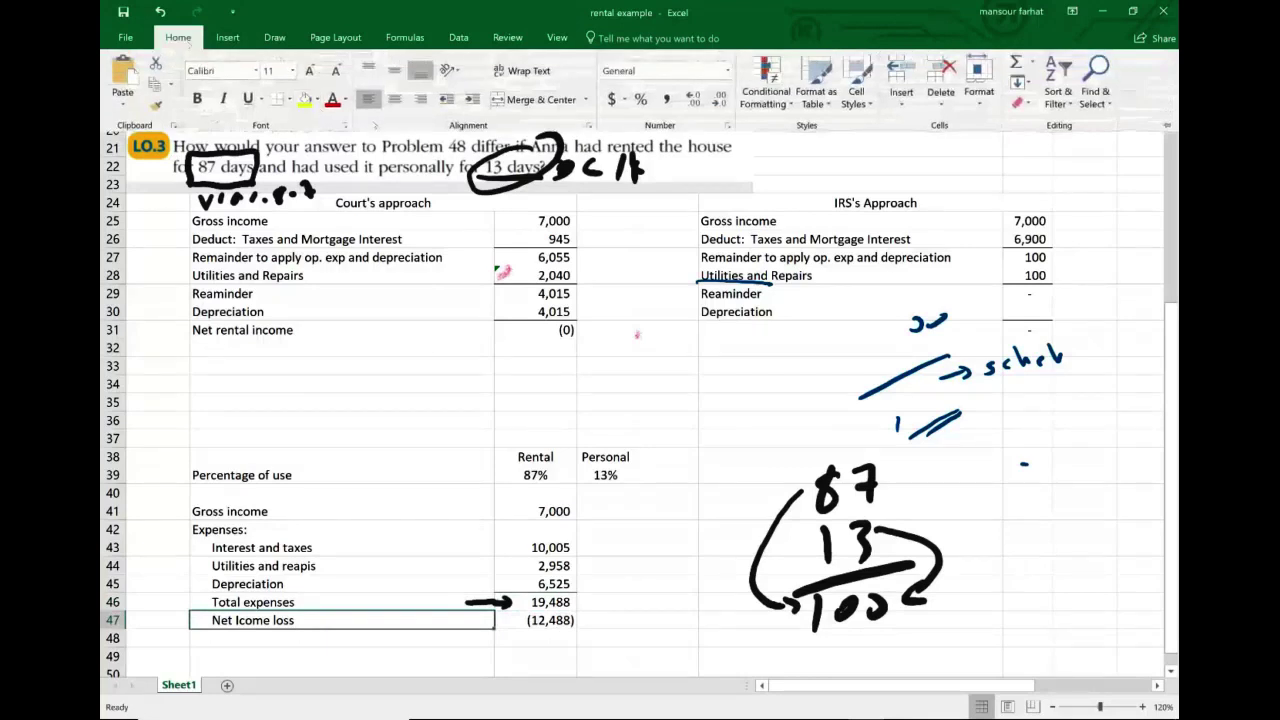
pyautogui.click(446, 99)
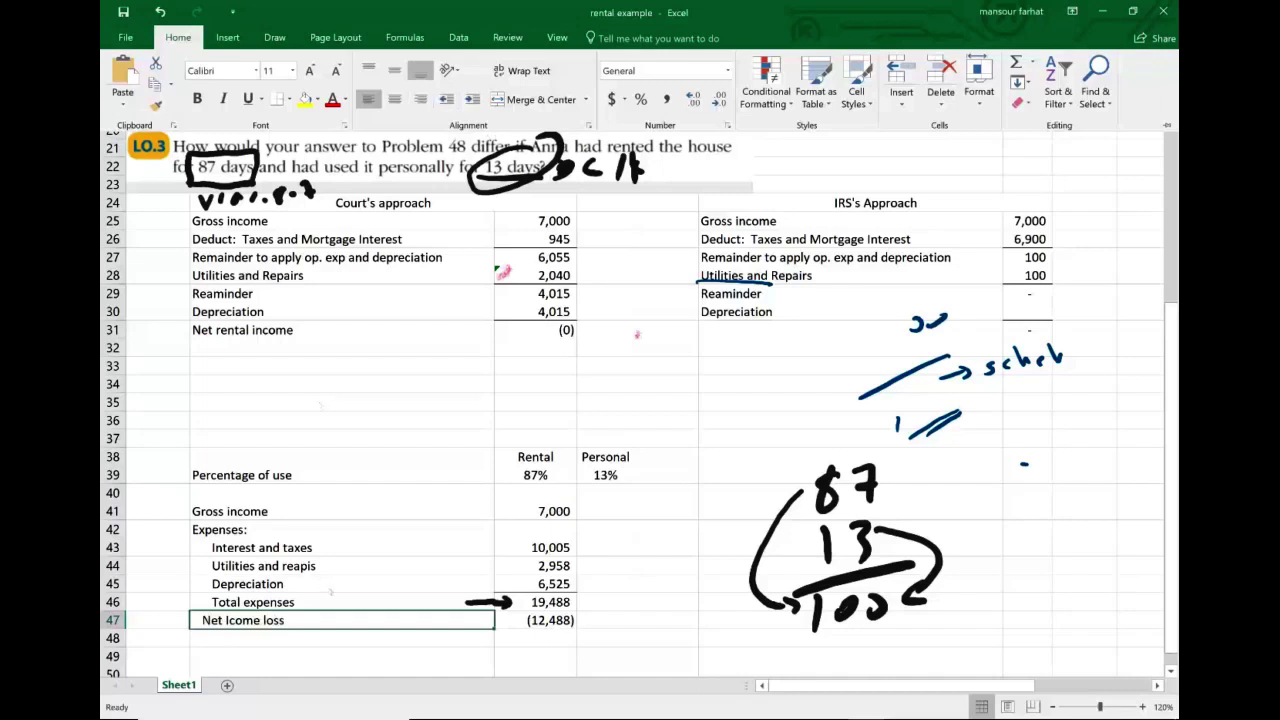
# - Decrease the indent of the Total expenses label in B46 by two levels
pyautogui.click(321, 602)
pyautogui.click(309, 608)
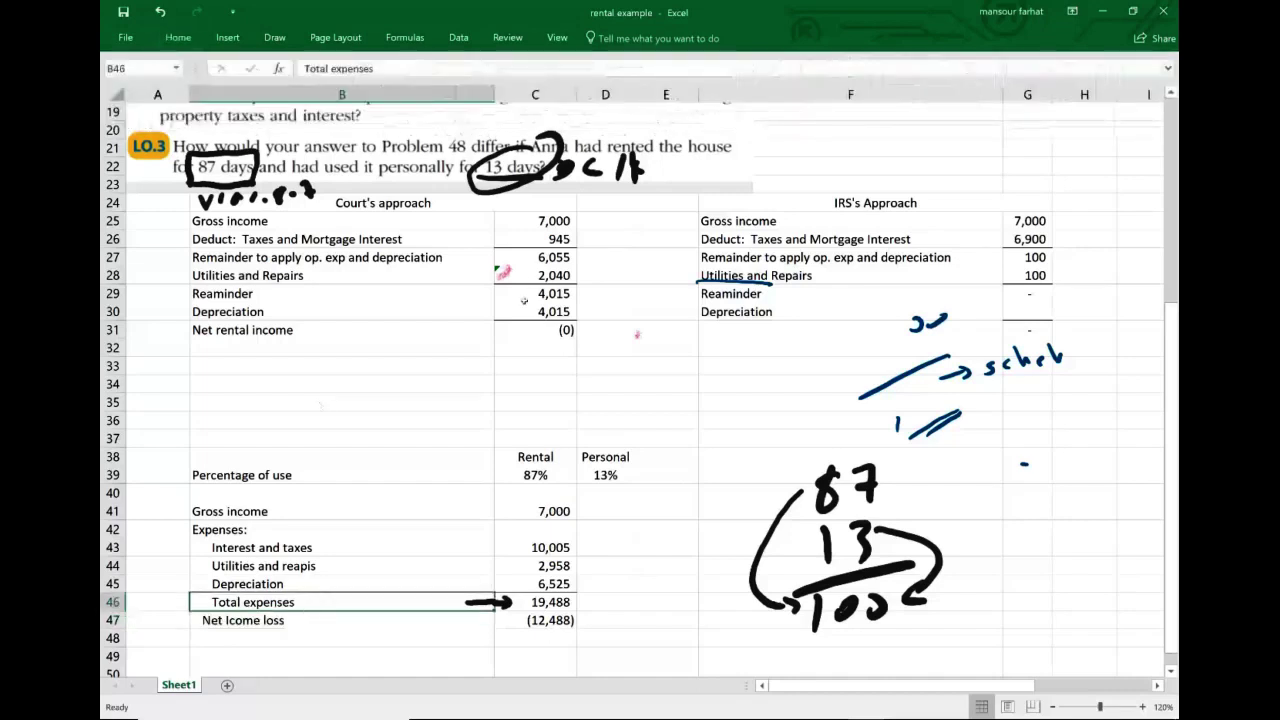
pyautogui.click(178, 37)
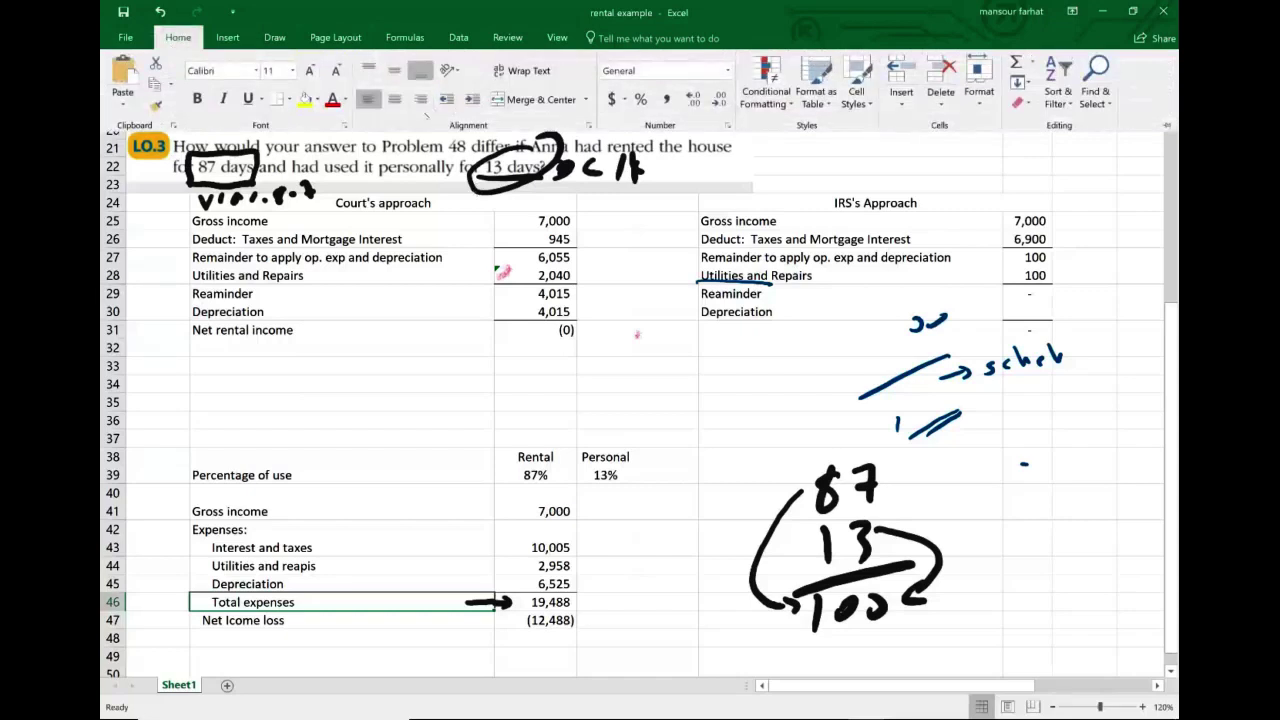
pyautogui.click(446, 99)
pyautogui.click(446, 99)
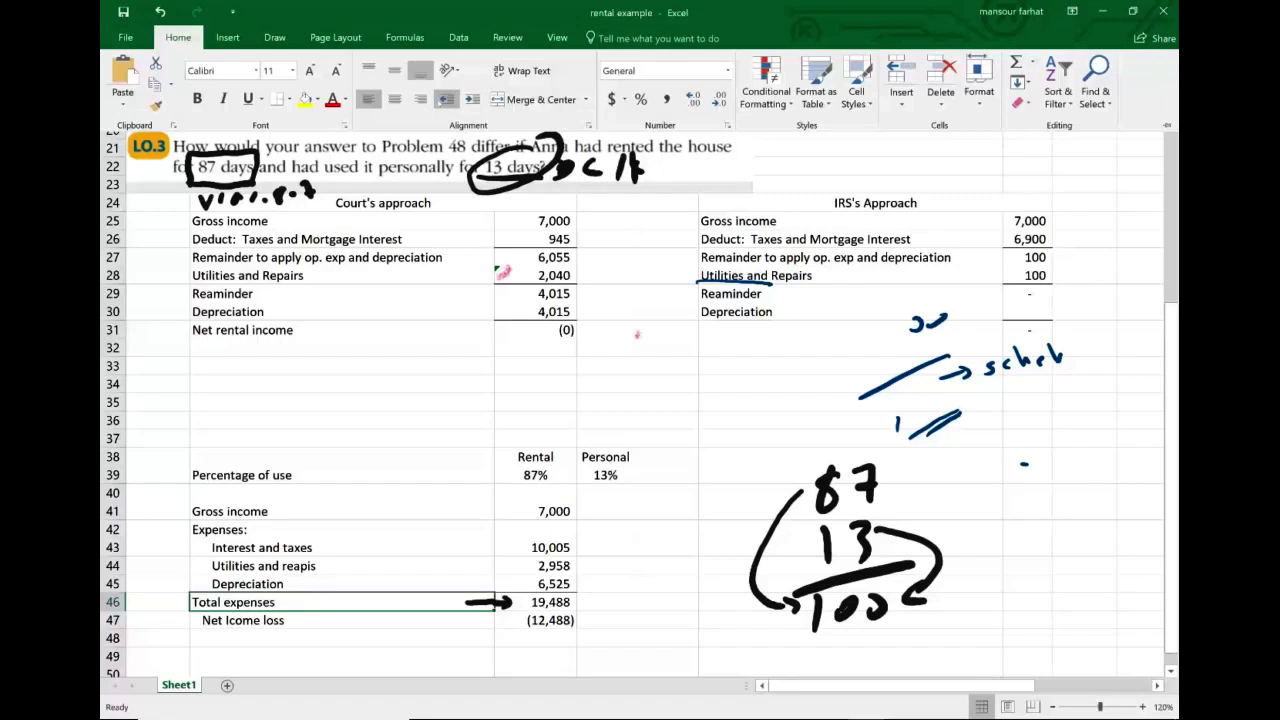
# - Circle the net loss in C47 in black and handwrite "loss deductible" beside it with an arrow
pyautogui.moveTo(560, 607)
pyautogui.mouseDown()
pyautogui.moveTo(592, 632)
pyautogui.moveTo(540, 606)
pyautogui.mouseUp()
pyautogui.moveTo(598, 616); pyautogui.dragTo(662, 648)
pyautogui.moveTo(683, 637); pyautogui.dragTo(671, 649)
pyautogui.moveTo(712, 625); pyautogui.dragTo(701, 643)
pyautogui.moveTo(757, 640); pyautogui.dragTo(770, 649)
pyautogui.moveTo(784, 637); pyautogui.dragTo(824, 652)
pyautogui.moveTo(824, 636); pyautogui.dragTo(852, 651)
pyautogui.moveTo(882, 614)
pyautogui.mouseDown()
pyautogui.moveTo(876, 642)
pyautogui.moveTo(895, 647)
pyautogui.mouseUp()
pyautogui.moveTo(920, 606); pyautogui.dragTo(914, 646)
pyautogui.moveTo(958, 604)
pyautogui.mouseDown()
pyautogui.moveTo(958, 640)
pyautogui.moveTo(978, 641)
pyautogui.mouseUp()
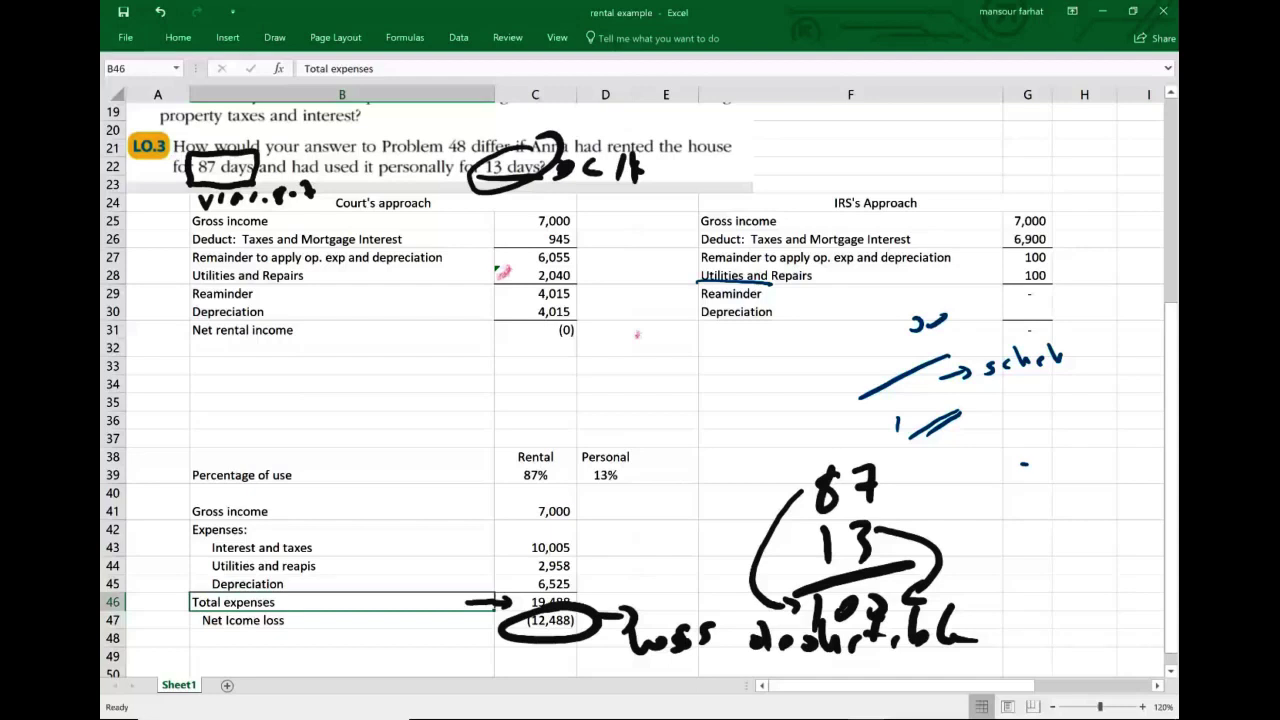
# - Erase the ink marks around the expense amounts from real estate taxes to depreciation in the problem text
pyautogui.scroll(-2, 640, 390)
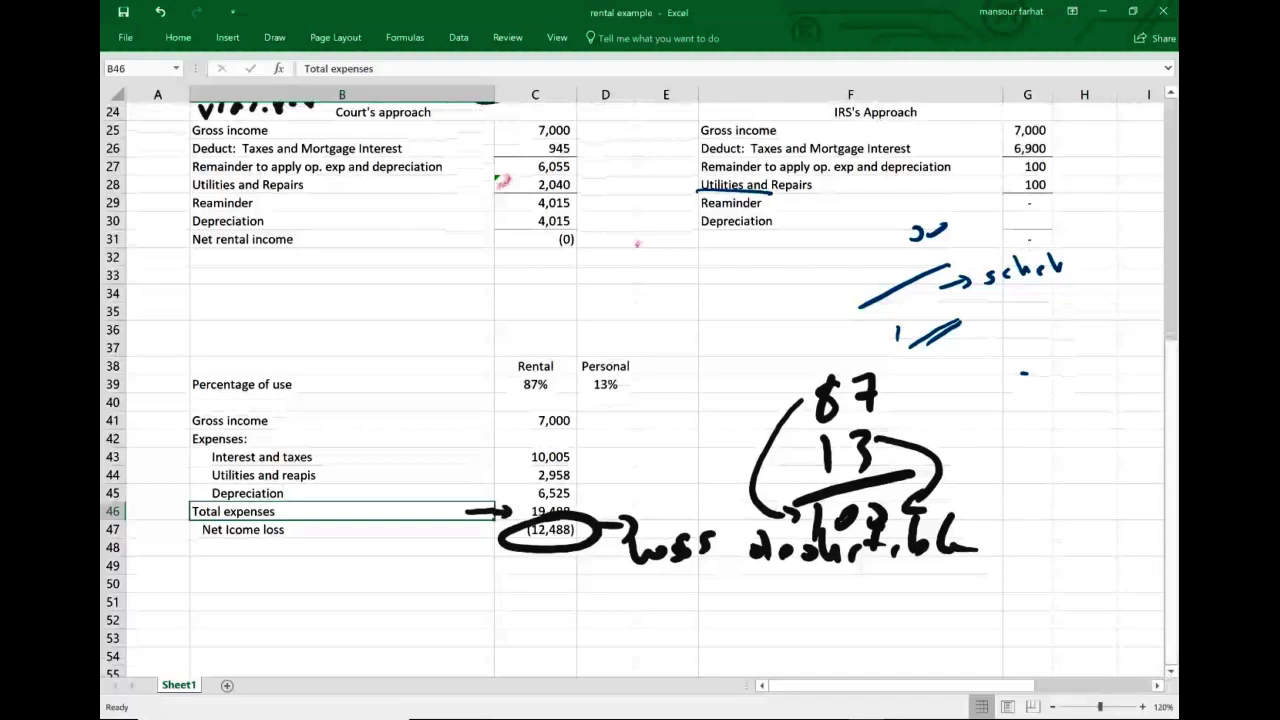
pyautogui.scroll(2, 640, 390)
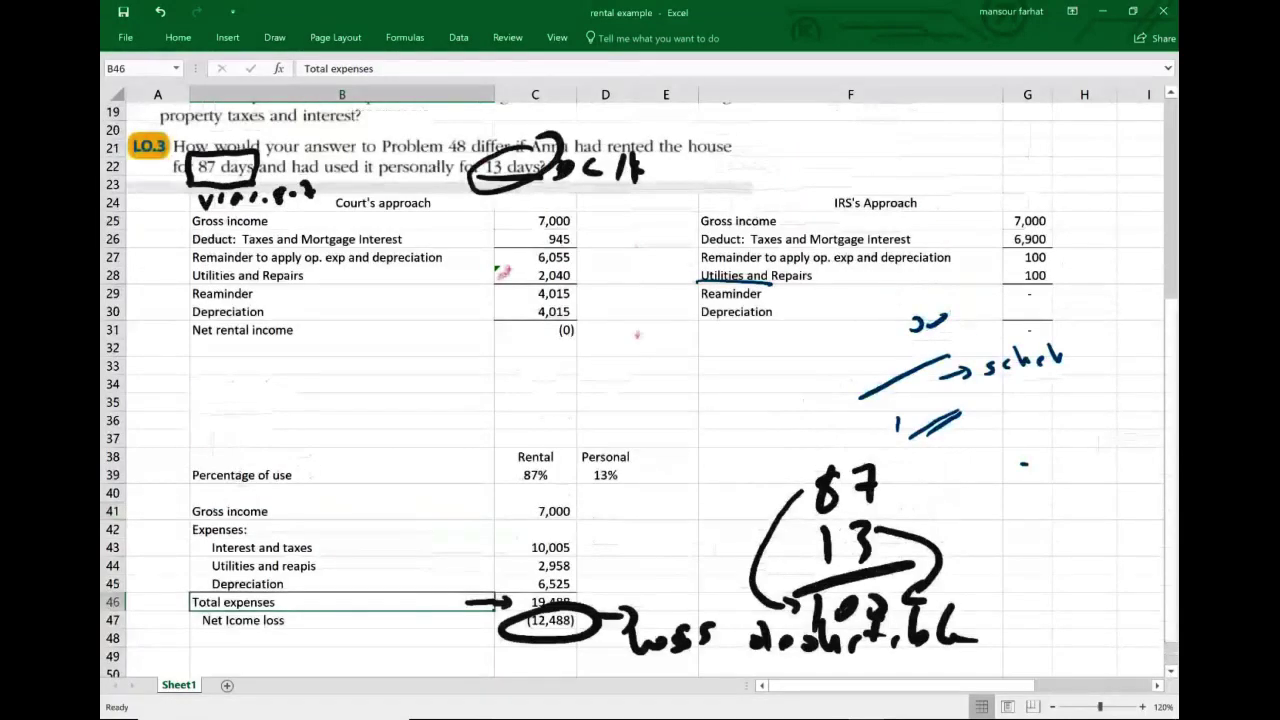
pyautogui.scroll(6, 640, 390)
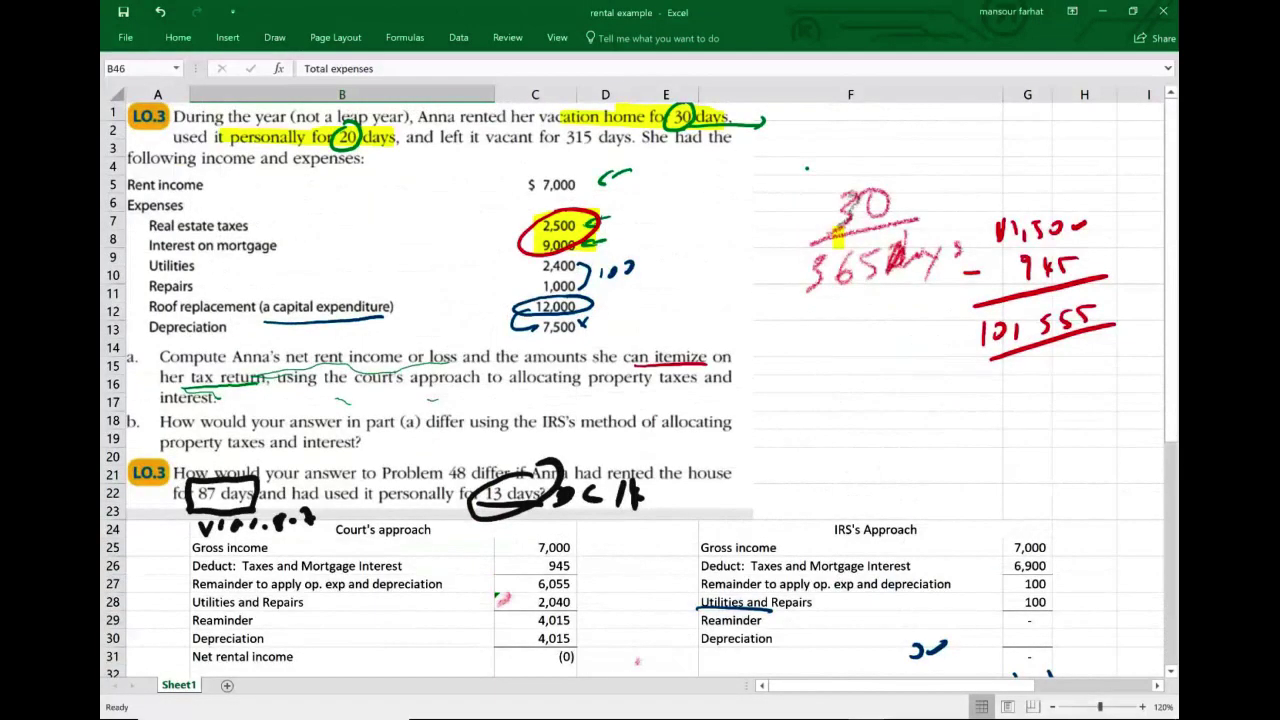
pyautogui.click(178, 38)
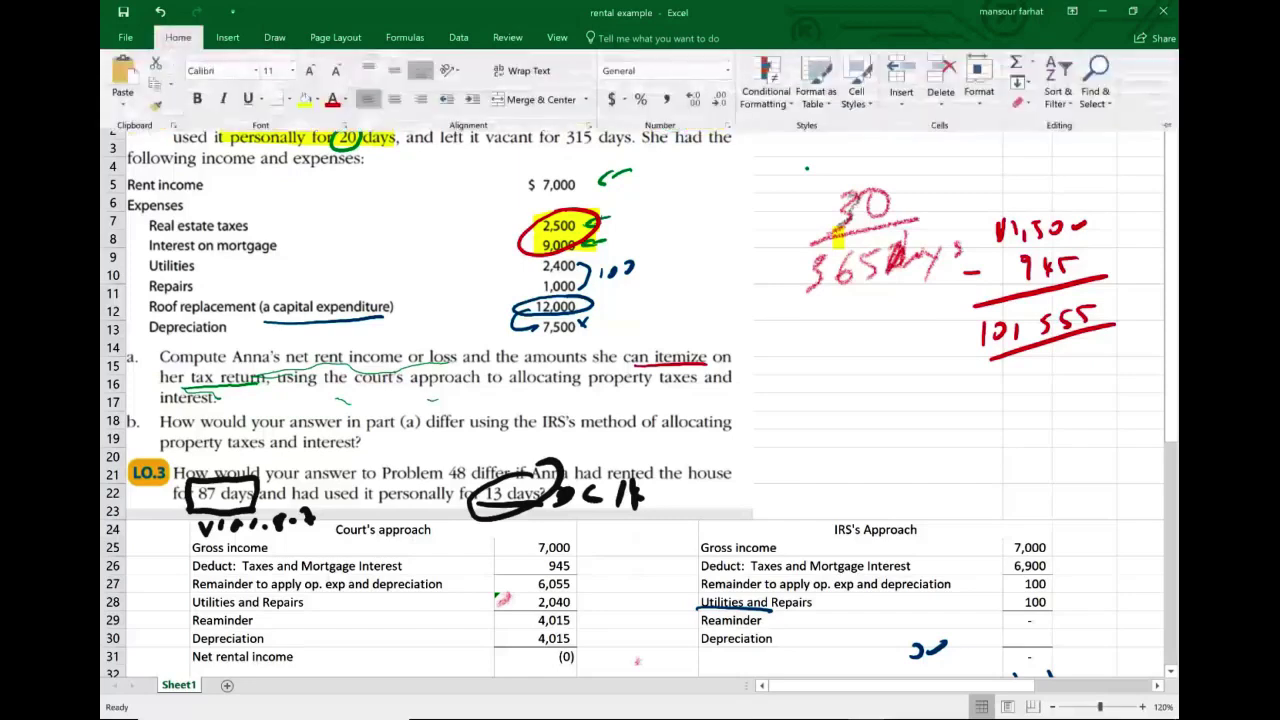
pyautogui.click(274, 38)
pyautogui.click(202, 78)
pyautogui.click(577, 232)
pyautogui.moveTo(577, 232)
pyautogui.mouseDown()
pyautogui.moveTo(580, 314)
pyautogui.moveTo(623, 271)
pyautogui.mouseUp()
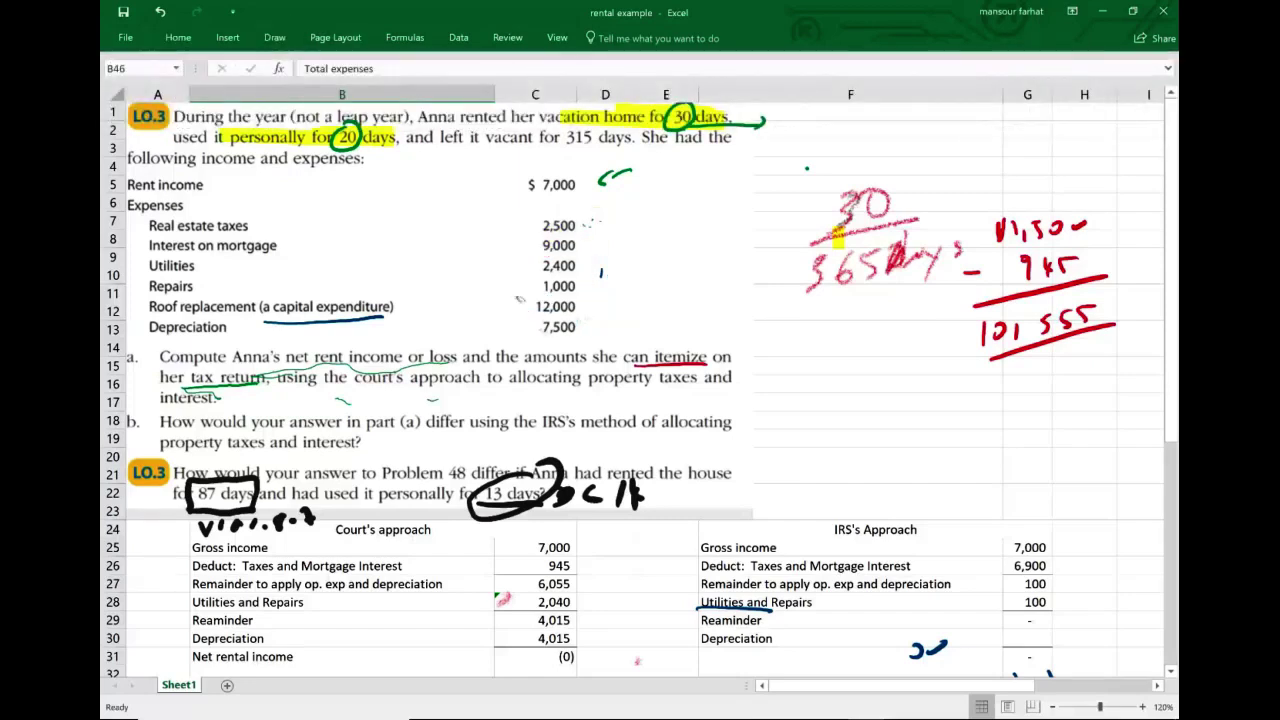
# - Bracket the real estate taxes and mortgage interest amounts in blue, cross out the mortgage interest, and circle the real estate taxes
pyautogui.click(274, 38)
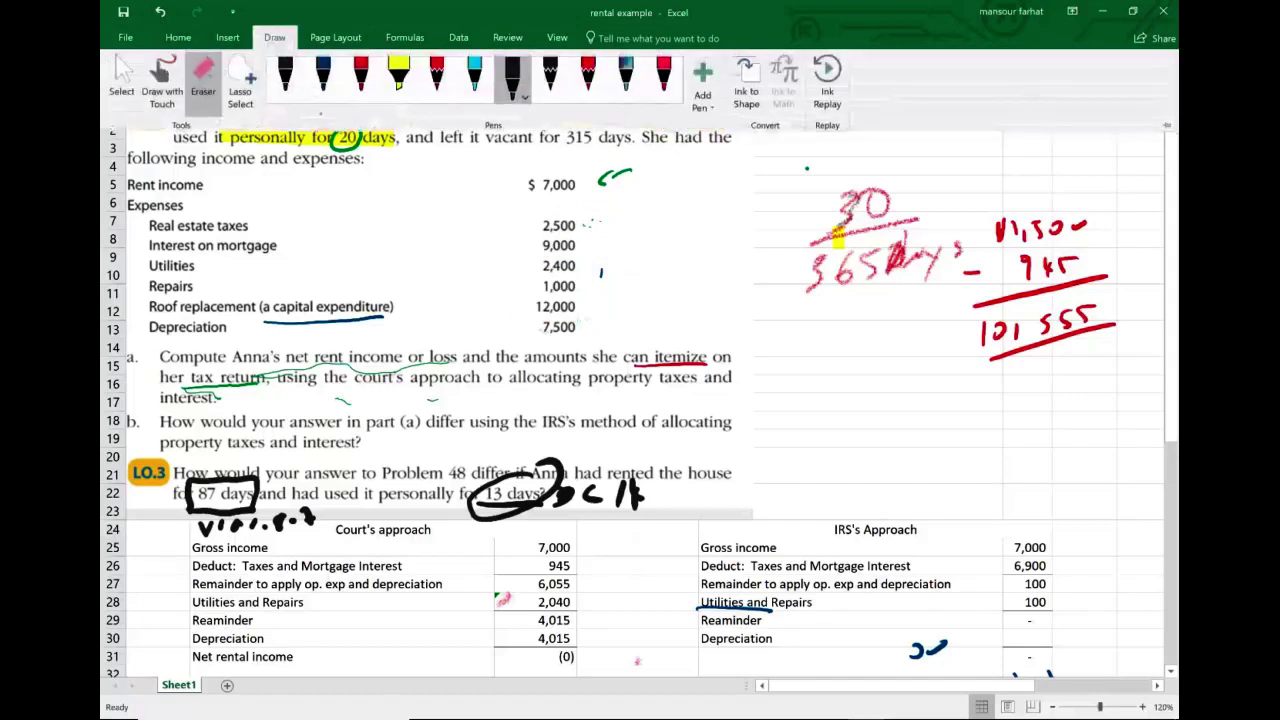
pyautogui.click(323, 77)
pyautogui.moveTo(575, 217)
pyautogui.mouseDown()
pyautogui.moveTo(585, 250)
pyautogui.moveTo(573, 256)
pyautogui.mouseUp()
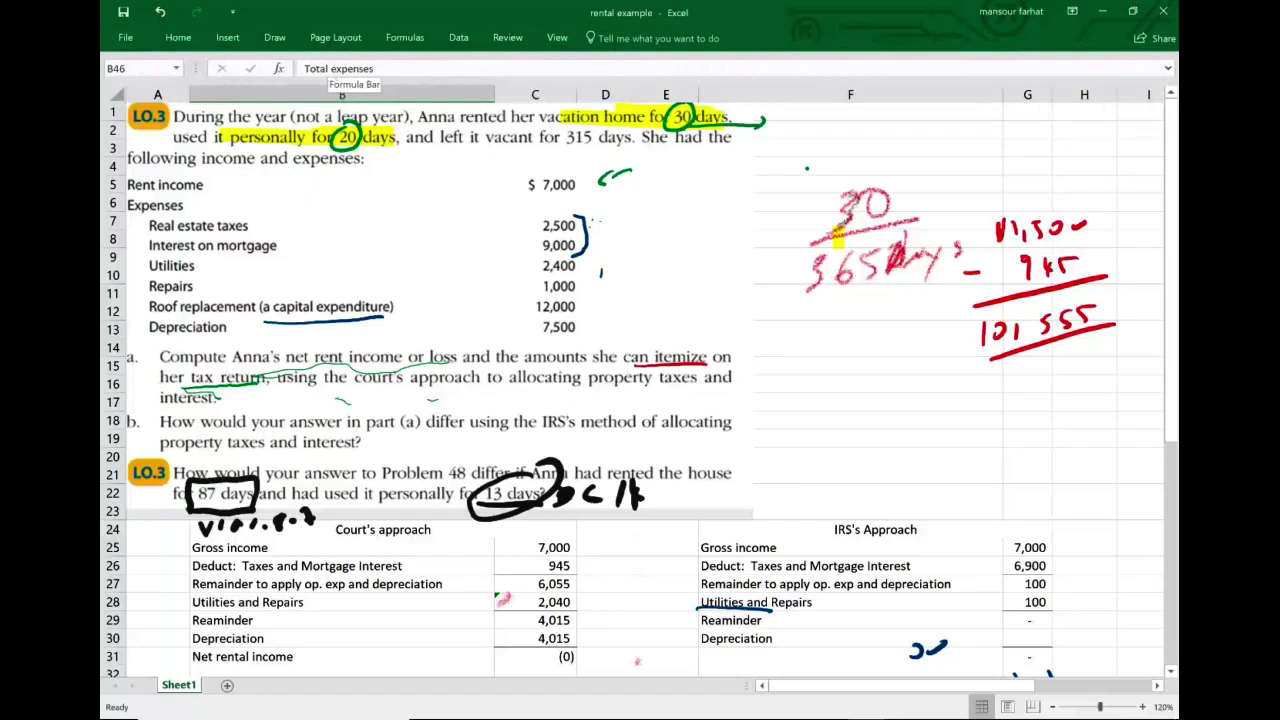
pyautogui.moveTo(533, 247)
pyautogui.mouseDown()
pyautogui.moveTo(573, 246)
pyautogui.moveTo(545, 244)
pyautogui.mouseUp()
pyautogui.moveTo(568, 217)
pyautogui.mouseDown()
pyautogui.moveTo(570, 233)
pyautogui.moveTo(546, 216)
pyautogui.mouseUp()
# - Handwrite the multiplication 2,500 × 87% in blue with a ruled line beneath, beside the problem text
pyautogui.moveTo(819, 356); pyautogui.dragTo(837, 368)
pyautogui.moveTo(844, 362); pyautogui.dragTo(841, 371)
pyautogui.moveTo(862, 350)
pyautogui.mouseDown()
pyautogui.moveTo(855, 366)
pyautogui.moveTo(907, 350)
pyautogui.mouseUp()
pyautogui.moveTo(834, 390)
pyautogui.mouseDown()
pyautogui.moveTo(849, 403)
pyautogui.moveTo(836, 410)
pyautogui.mouseUp()
pyautogui.moveTo(874, 378)
pyautogui.mouseDown()
pyautogui.moveTo(863, 398)
pyautogui.moveTo(874, 378)
pyautogui.mouseUp()
pyautogui.moveTo(883, 378)
pyautogui.mouseDown()
pyautogui.moveTo(888, 397)
pyautogui.moveTo(921, 389)
pyautogui.mouseUp()
pyautogui.moveTo(921, 377); pyautogui.dragTo(907, 391)
pyautogui.moveTo(843, 425); pyautogui.dragTo(978, 388)
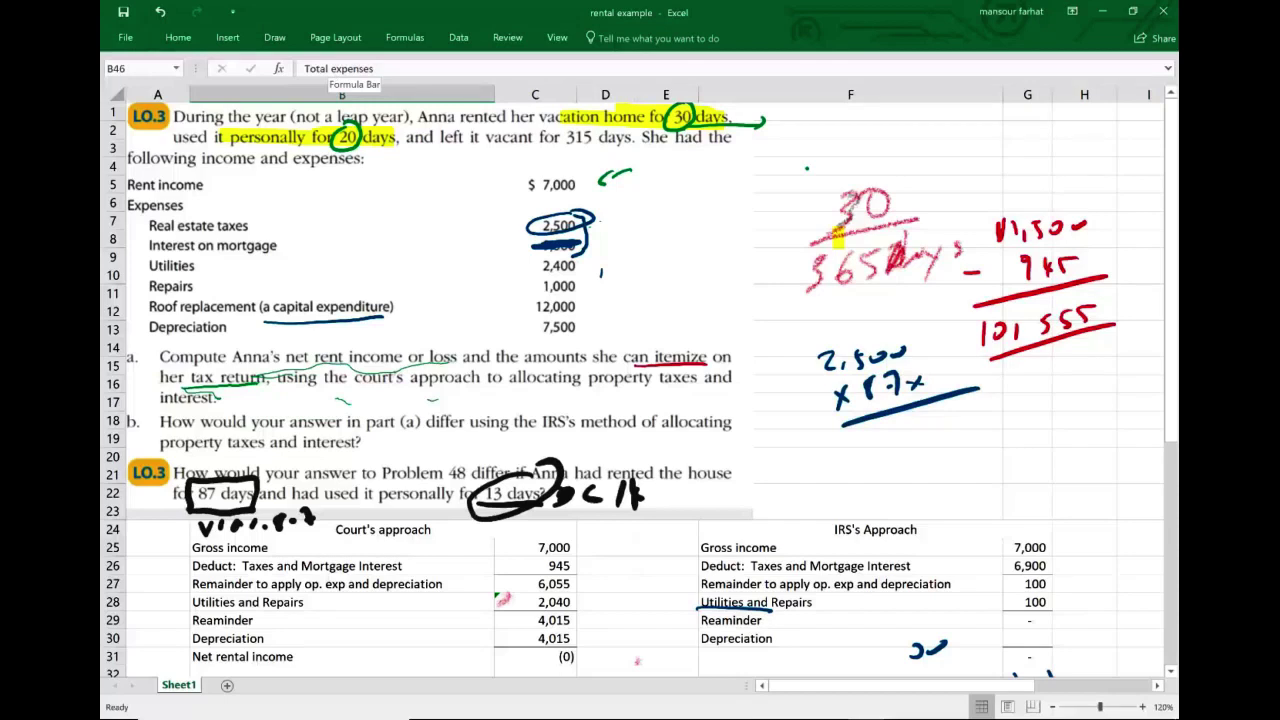
# - Handwrite 2,500 × 13% in blue with a ruled line and the double-underlined result 325
pyautogui.moveTo(963, 438); pyautogui.dragTo(993, 455)
pyautogui.moveTo(1008, 422)
pyautogui.mouseDown()
pyautogui.moveTo(1005, 438)
pyautogui.moveTo(1016, 418)
pyautogui.mouseUp()
pyautogui.moveTo(1024, 420); pyautogui.dragTo(1056, 413)
pyautogui.moveTo(975, 463); pyautogui.dragTo(987, 473)
pyautogui.moveTo(985, 460); pyautogui.dragTo(975, 481)
pyautogui.moveTo(1021, 452); pyautogui.dragTo(1033, 464)
pyautogui.moveTo(1061, 440); pyautogui.dragTo(1050, 460)
pyautogui.moveTo(976, 505); pyautogui.dragTo(1086, 444)
pyautogui.moveTo(1009, 504)
pyautogui.mouseDown()
pyautogui.moveTo(1015, 521)
pyautogui.moveTo(1042, 507)
pyautogui.mouseUp()
pyautogui.moveTo(1052, 484)
pyautogui.mouseDown()
pyautogui.moveTo(1052, 500)
pyautogui.moveTo(1063, 475)
pyautogui.mouseUp()
pyautogui.moveTo(1011, 536); pyautogui.dragTo(1081, 488)
pyautogui.moveTo(1026, 539); pyautogui.dragTo(1089, 500)
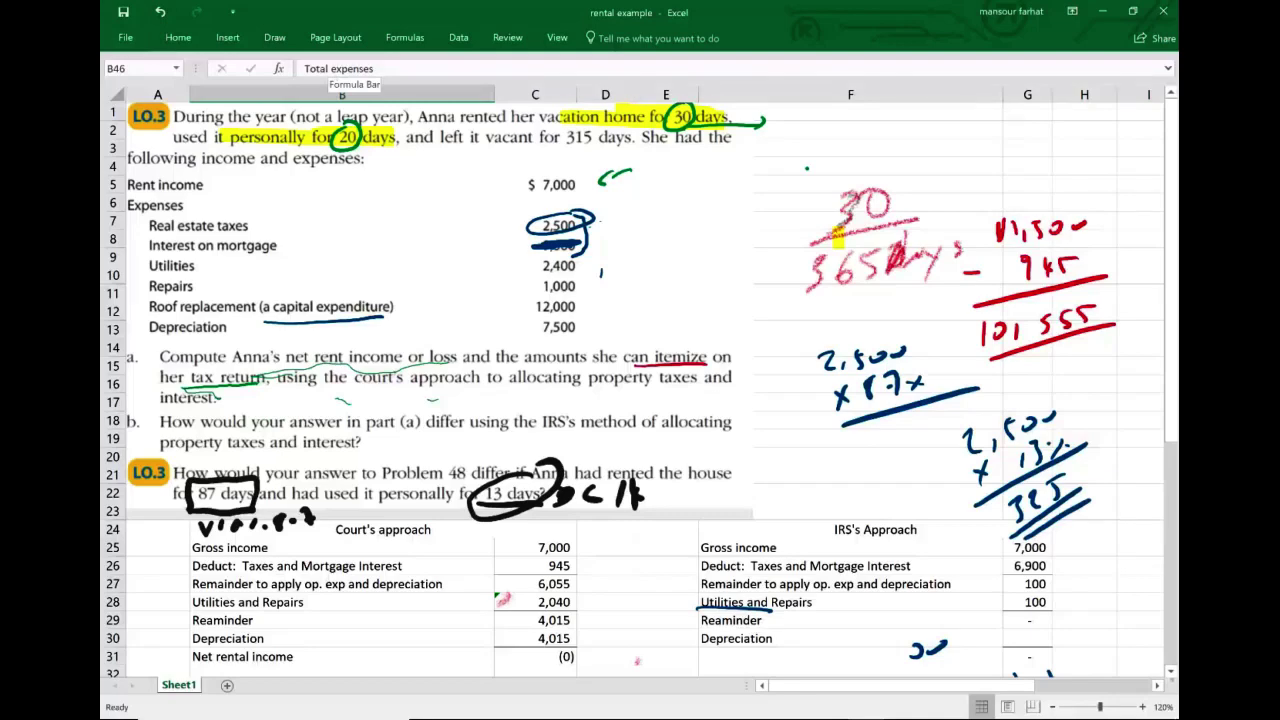
# - Enter 1,495 in D43 as the personal share of interest and taxes
pyautogui.scroll(-5, 640, 390)
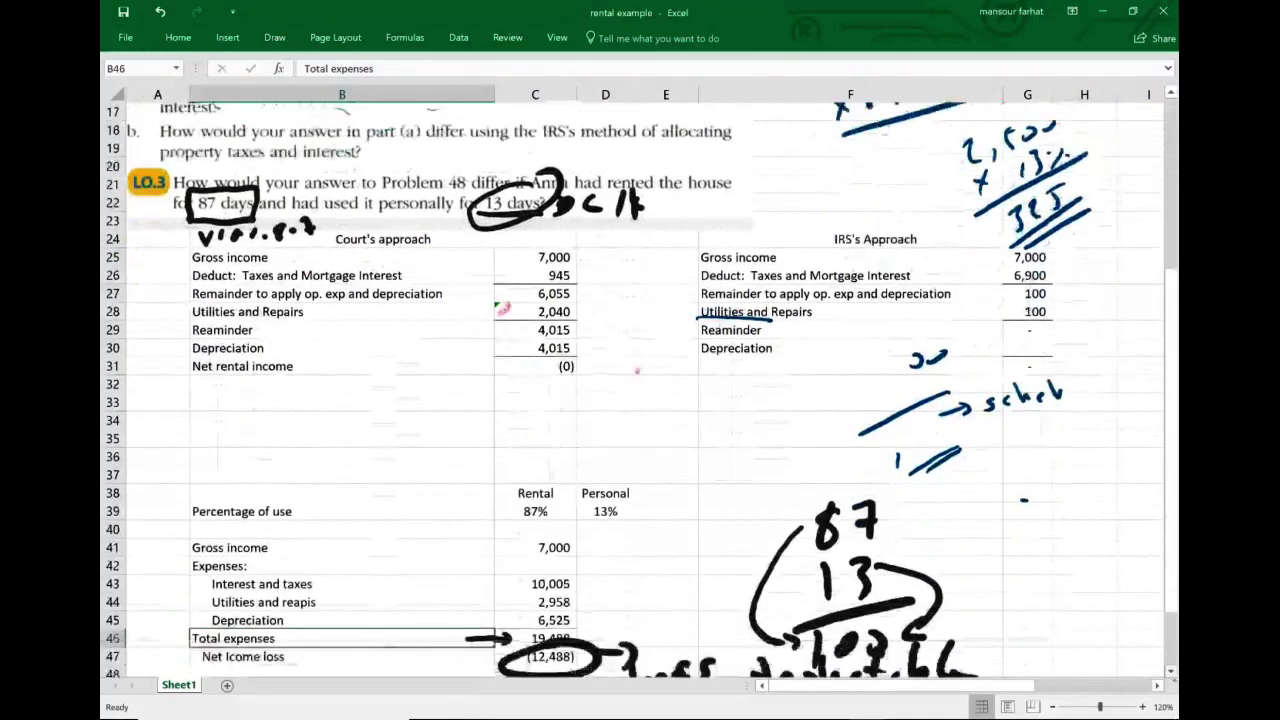
pyautogui.scroll(-1, 640, 390)
pyautogui.click(605, 529)
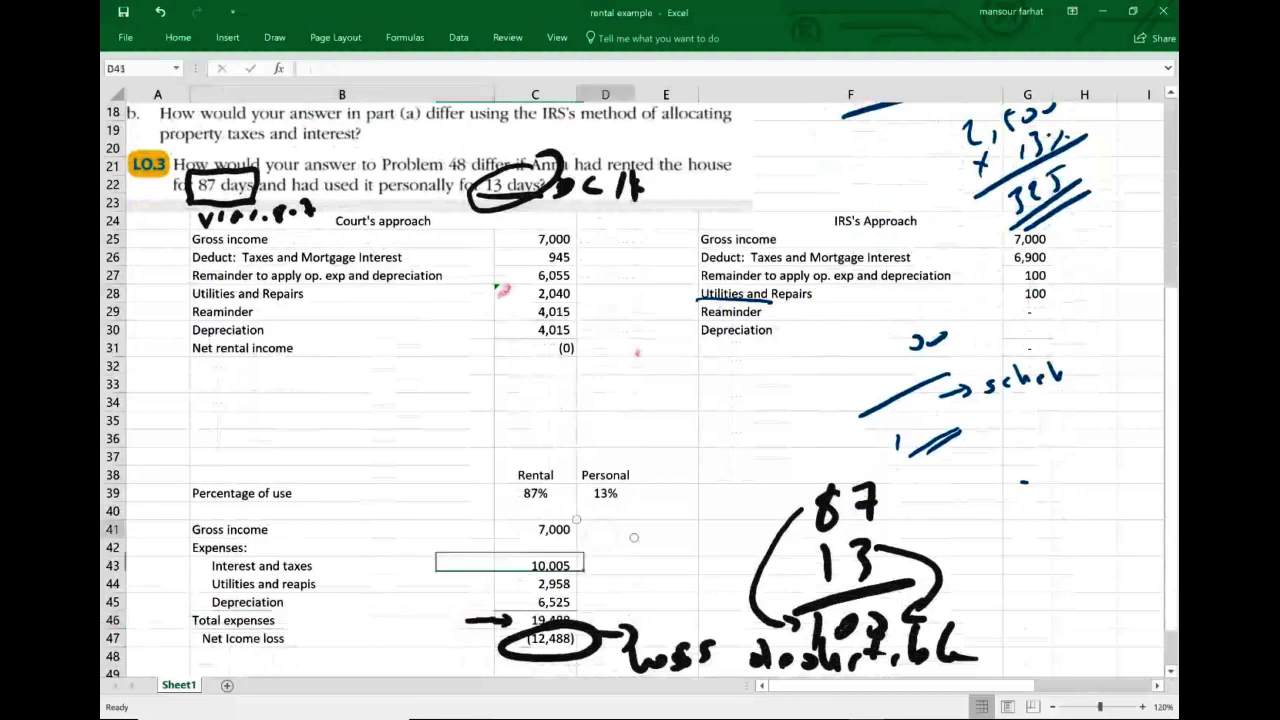
pyautogui.click(604, 567)
pyautogui.write('1')
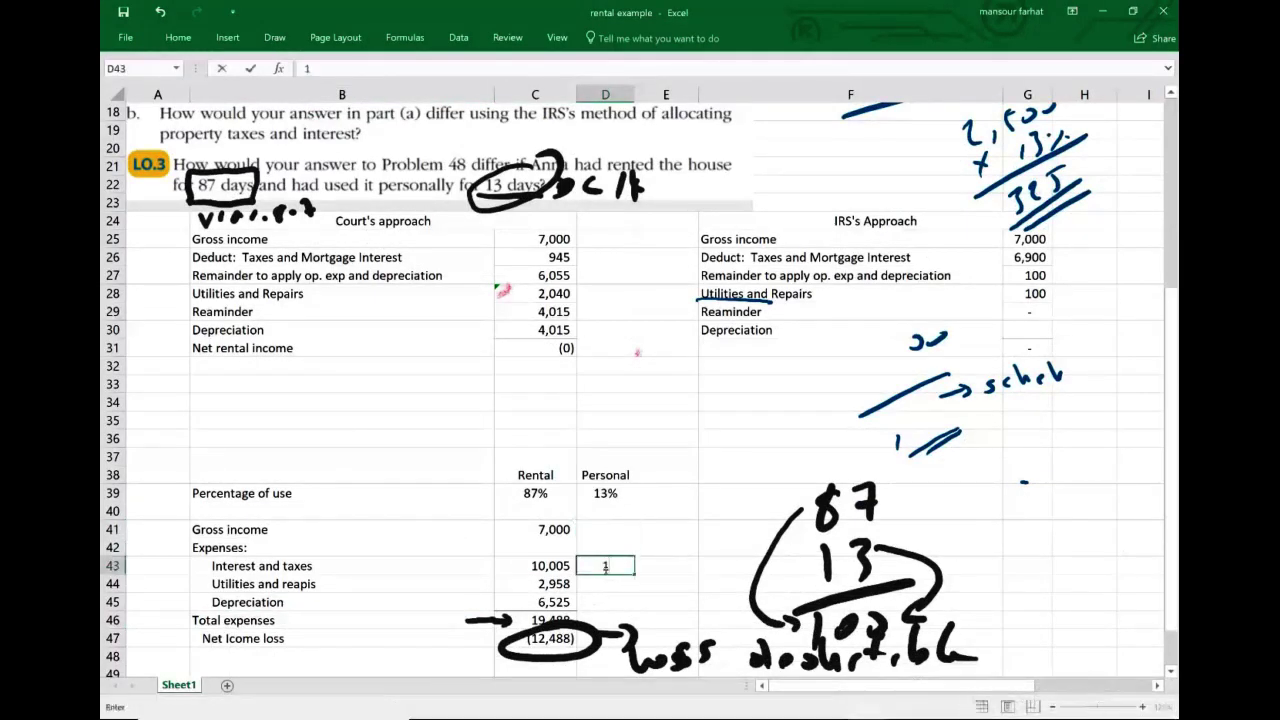
pyautogui.write(',495')
pyautogui.press('Return')
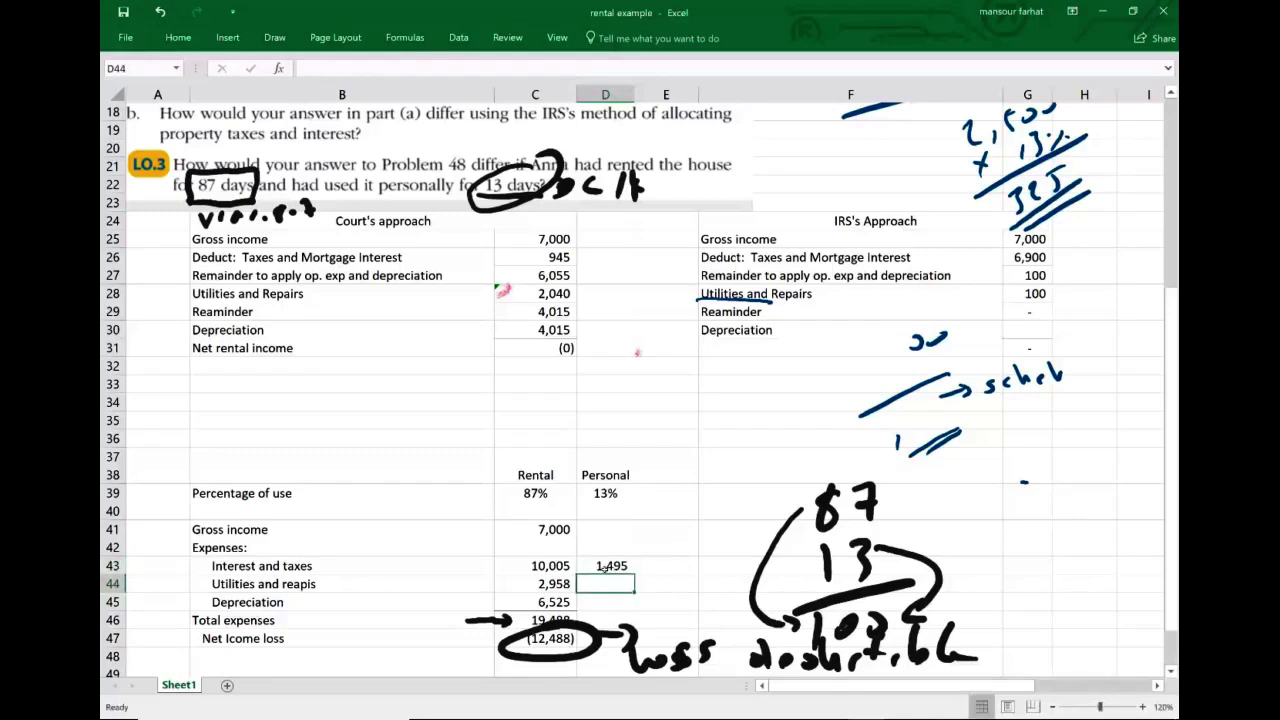
# - Enter the personal share of utilities and repairs as 442 in D44 and of depreciation as 975 in D45
pyautogui.write('442')
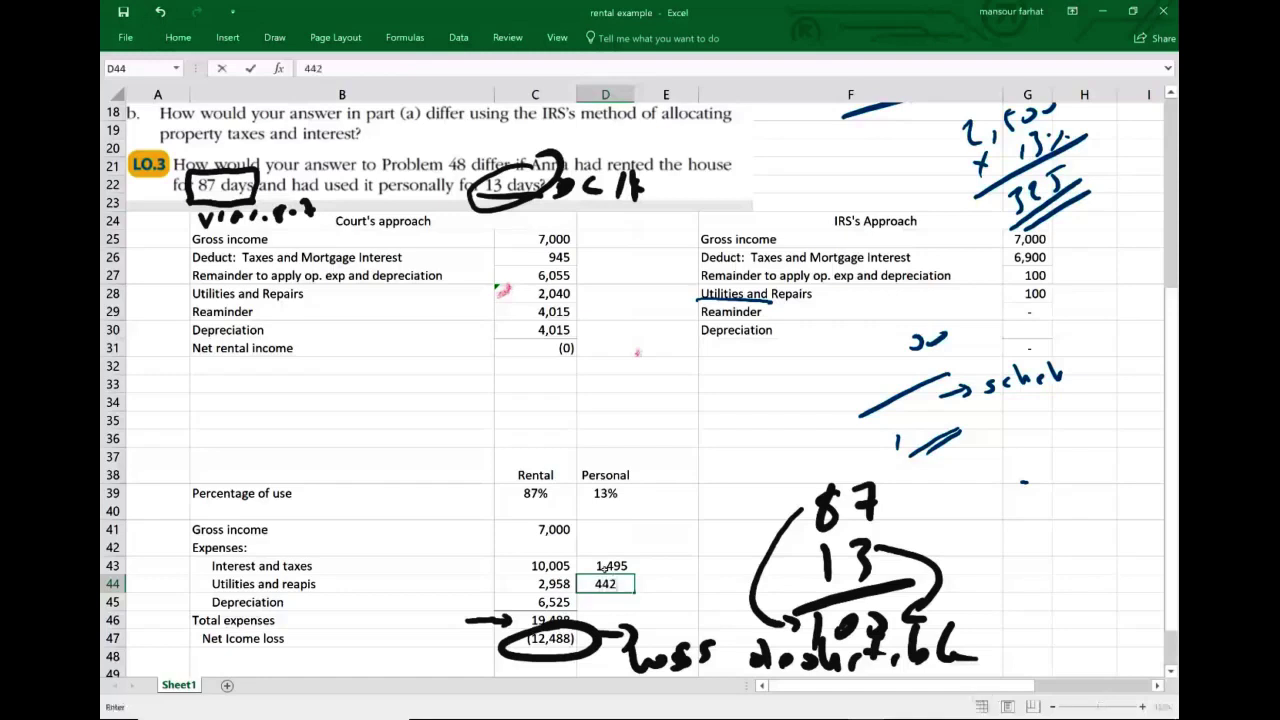
pyautogui.press('Return')
pyautogui.write('975')
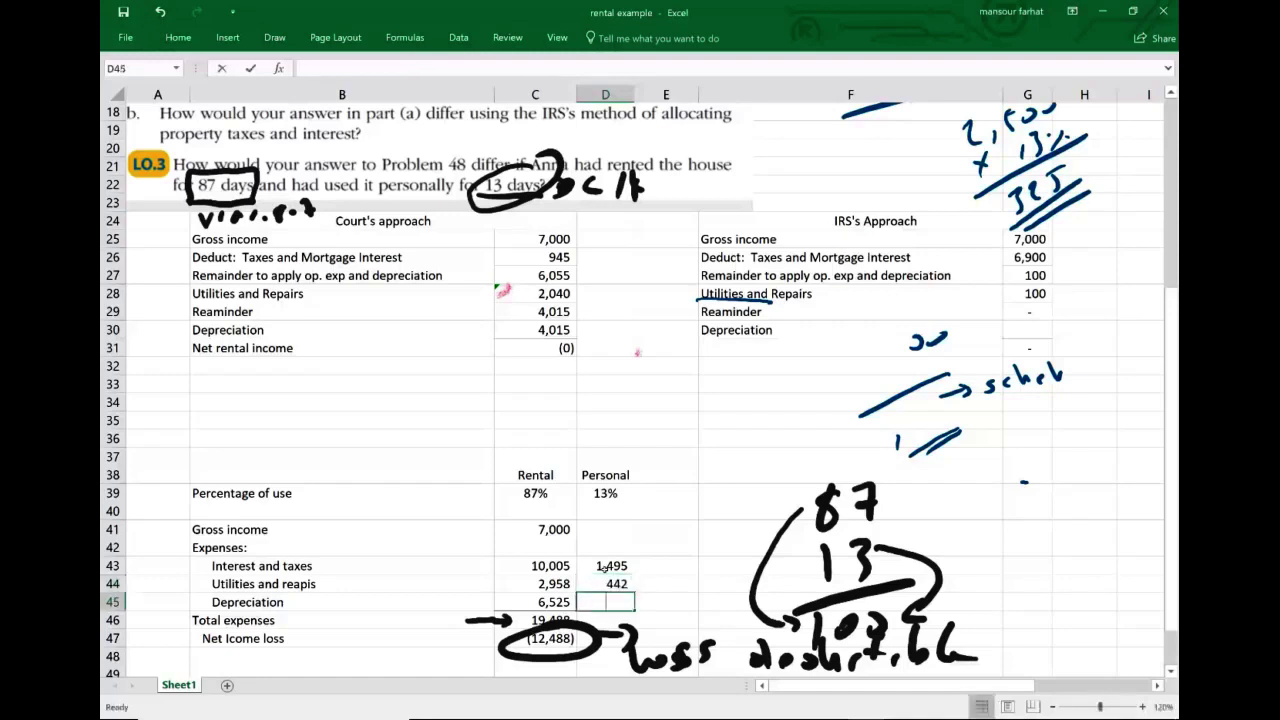
pyautogui.press('Return')
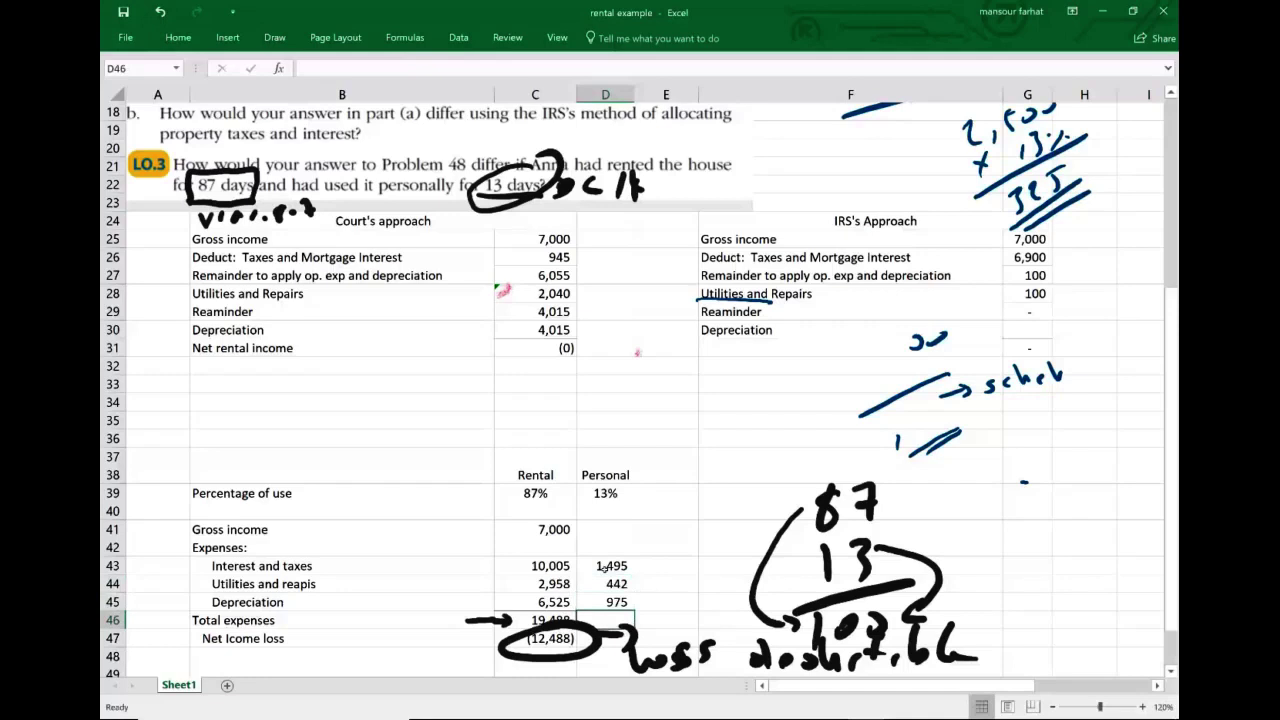
# - Circle the handwritten 325 in blue, and cross out the amount in D43 with an arrow to a double-underlined 325
pyautogui.moveTo(1074, 155); pyautogui.dragTo(1042, 163)
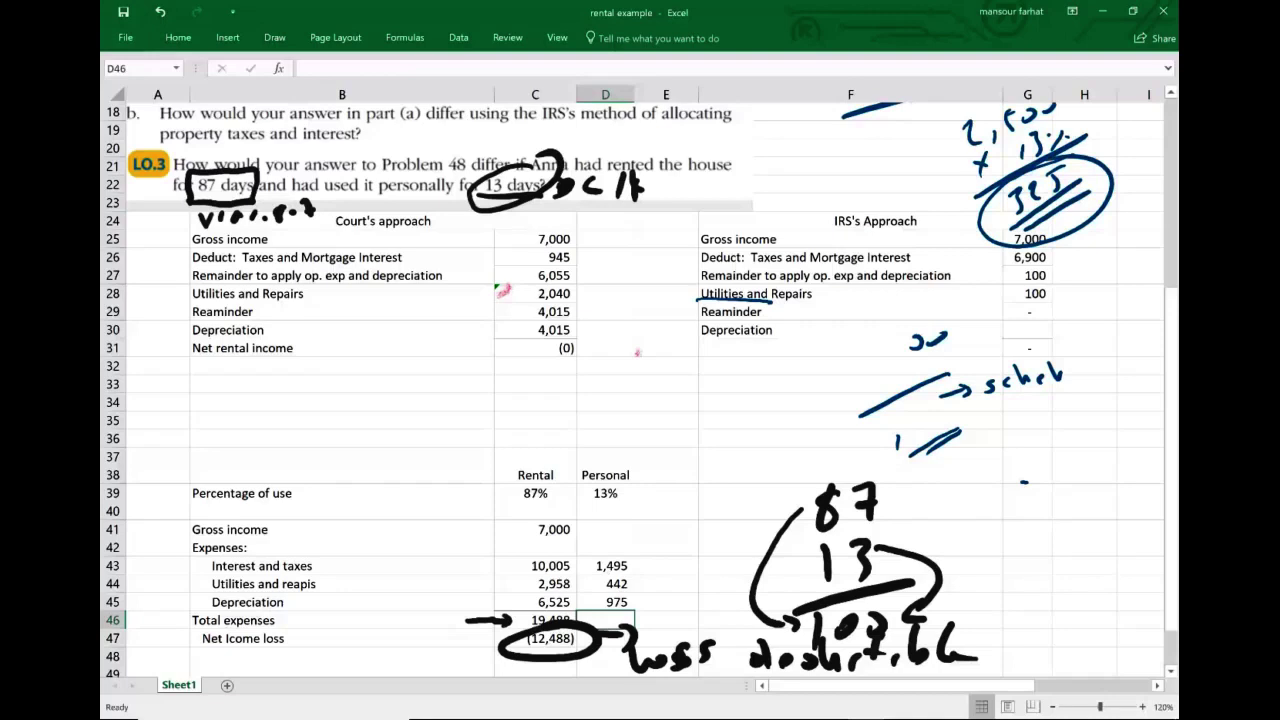
pyautogui.moveTo(607, 556); pyautogui.dragTo(621, 574)
pyautogui.moveTo(626, 557)
pyautogui.mouseDown()
pyautogui.moveTo(601, 581)
pyautogui.moveTo(638, 550)
pyautogui.moveTo(655, 554)
pyautogui.mouseUp()
pyautogui.moveTo(657, 520)
pyautogui.mouseDown()
pyautogui.moveTo(667, 517)
pyautogui.moveTo(665, 537)
pyautogui.moveTo(705, 522)
pyautogui.mouseUp()
pyautogui.moveTo(706, 504); pyautogui.dragTo(722, 496)
pyautogui.moveTo(657, 550); pyautogui.dragTo(750, 521)
pyautogui.moveTo(667, 560); pyautogui.dragTo(758, 532)
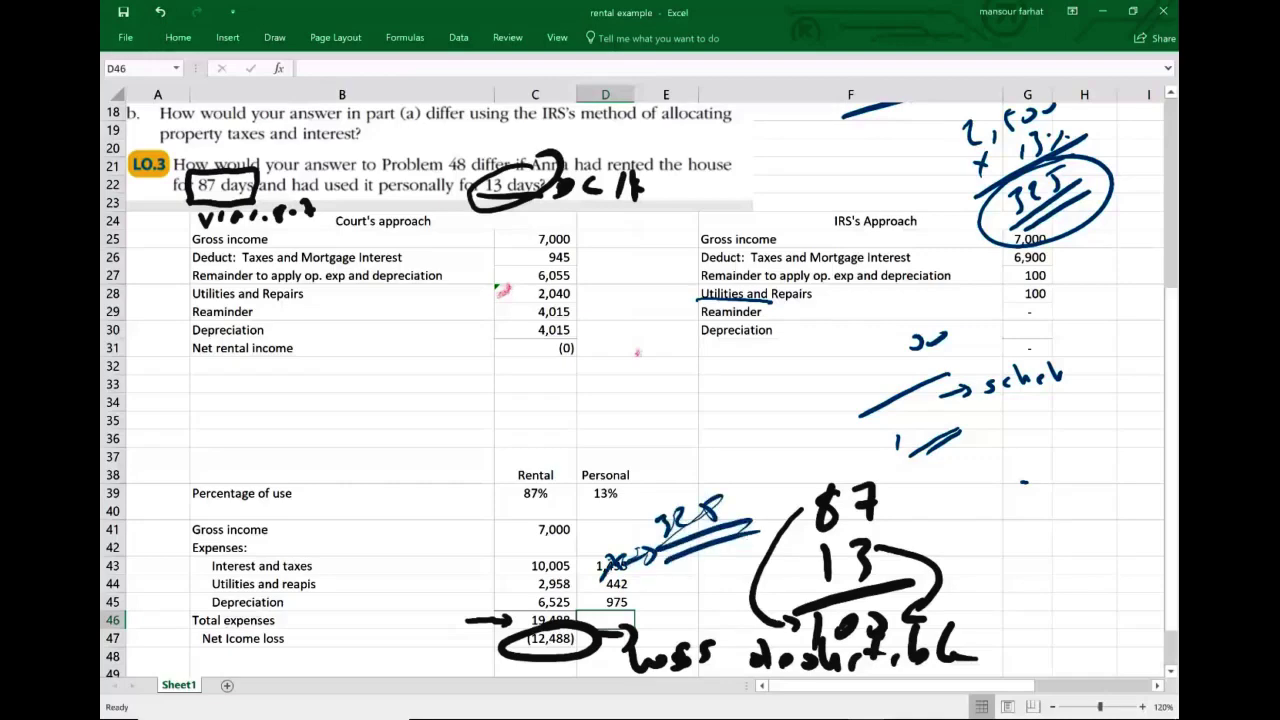
pyautogui.scroll(6, 573, 434)
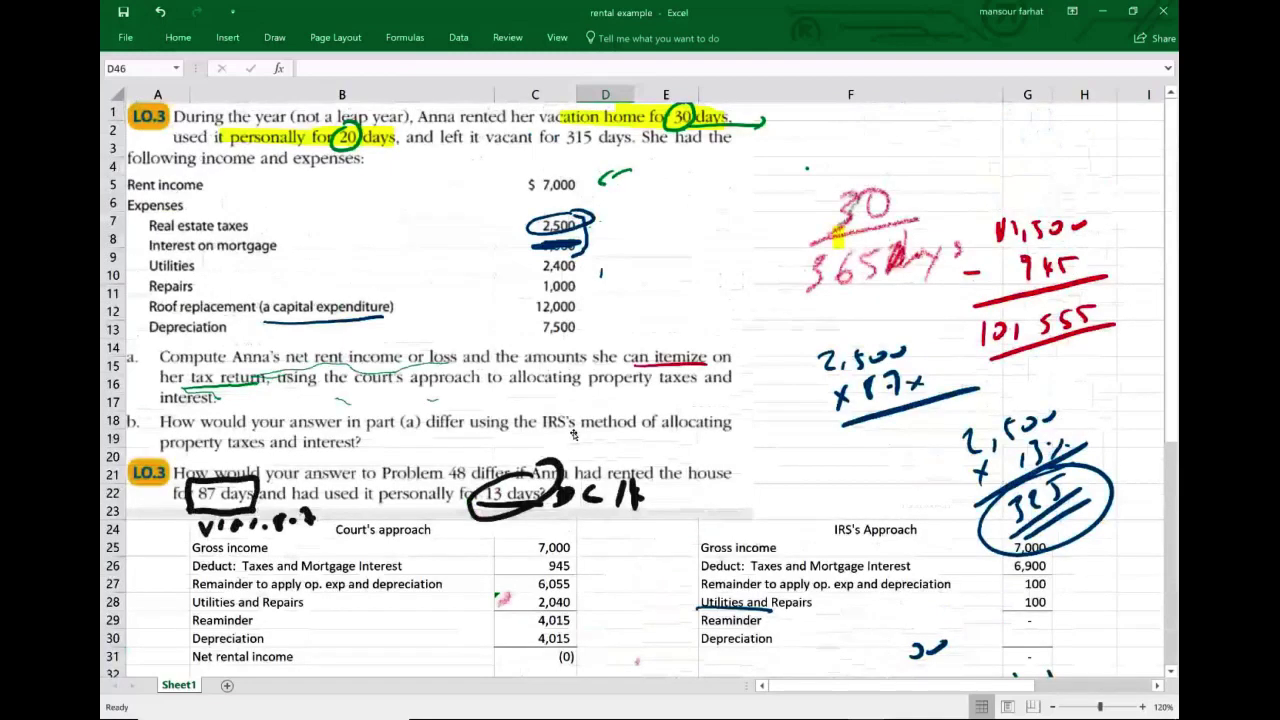